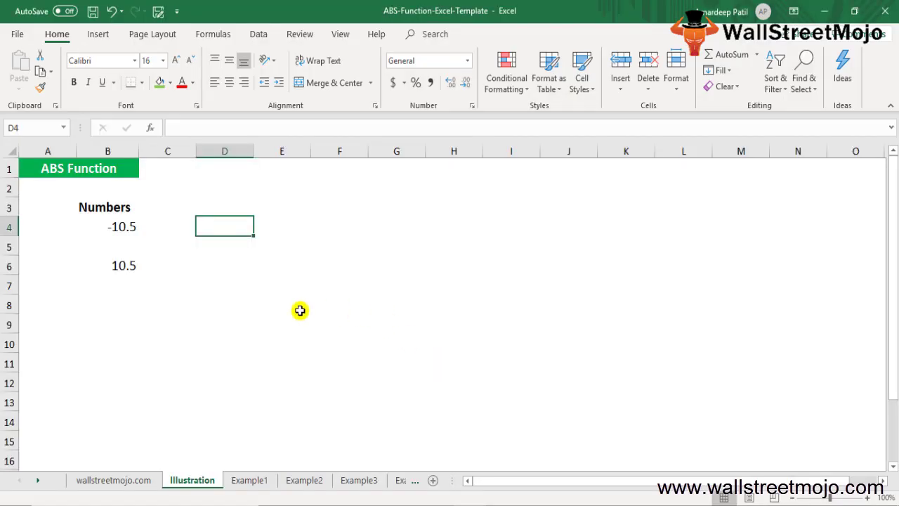
Enter the note "Absolute value of a number" in cell D8.
{"action": "left_click", "coordinate": [209, 300]}
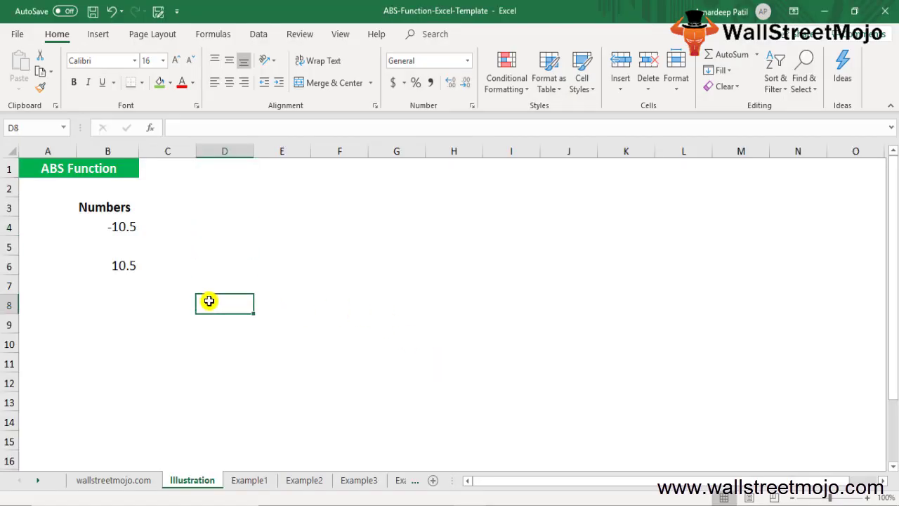
{"action": "key", "text": "Down"}
{"action": "key", "text": "Down"}
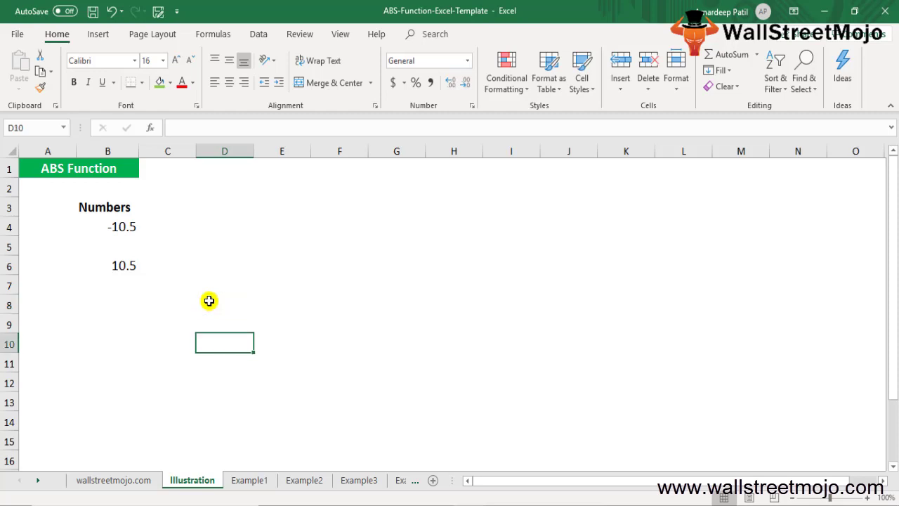
{"action": "key", "text": "Up"}
{"action": "key", "text": "Up"}
{"action": "key", "text": "Left"}
{"action": "key", "text": "Left"}
{"action": "key", "text": "Right"}
{"action": "key", "text": "Right"}
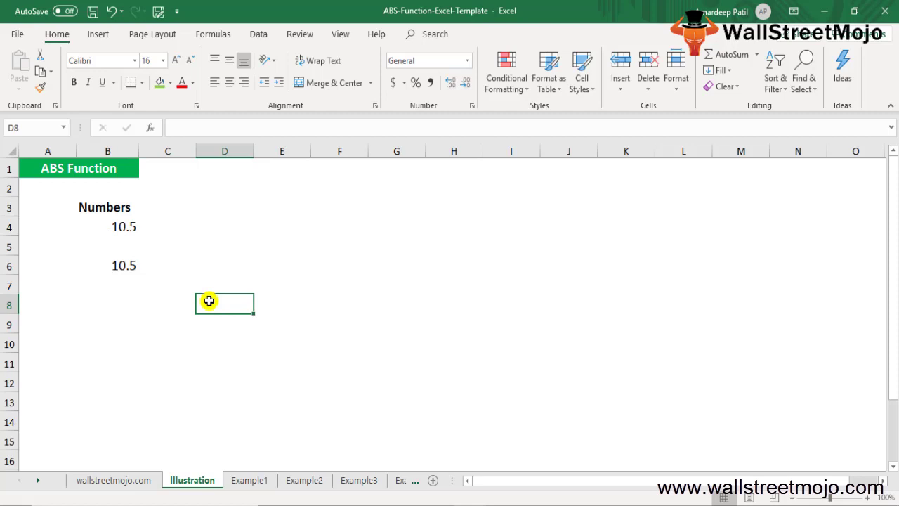
{"action": "type", "text": "Absolute v"}
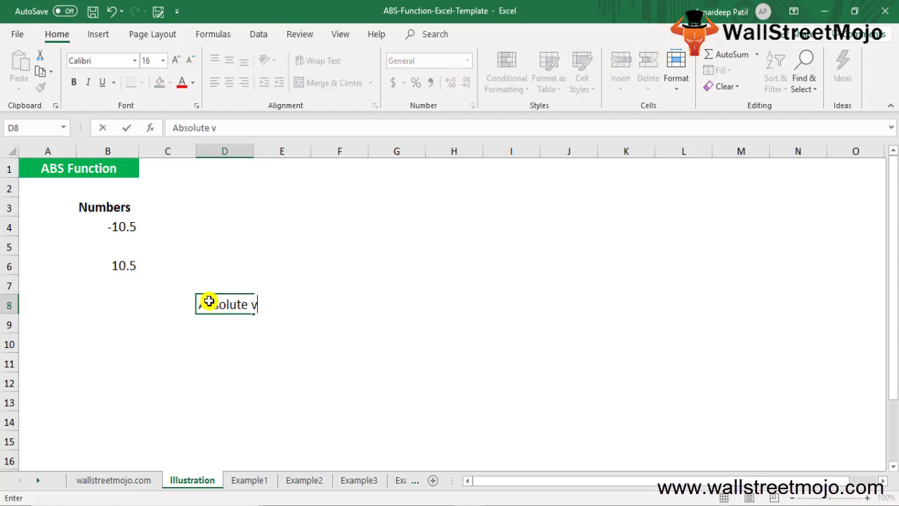
{"action": "type", "text": "alue in"}
{"action": "key", "text": "BackSpace"}
{"action": "key", "text": "BackSpace"}
{"action": "type", "text": "ofa"}
{"action": "key", "text": "BackSpace"}
{"action": "type", "text": "a numb"}
{"action": "key", "text": "BackSpace"}
{"action": "key", "text": "BackSpace"}
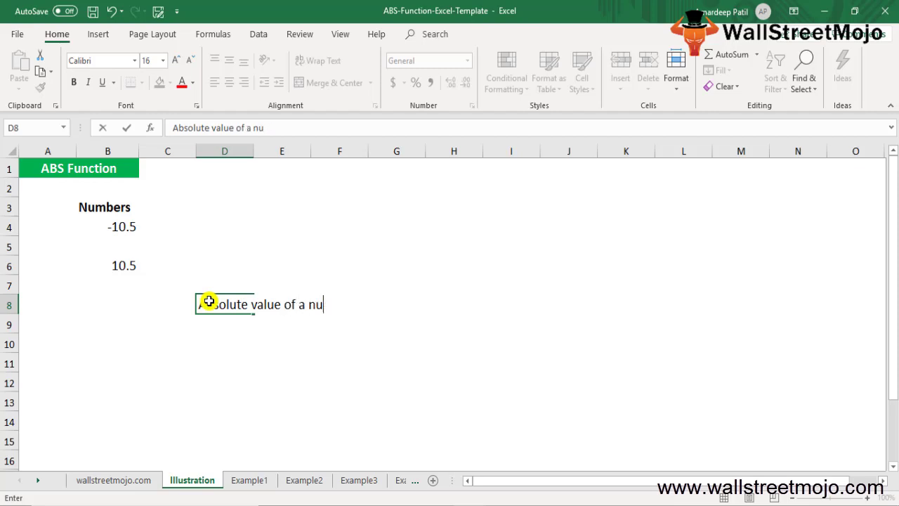
{"action": "type", "text": "mber"}
{"action": "key", "text": "Return"}
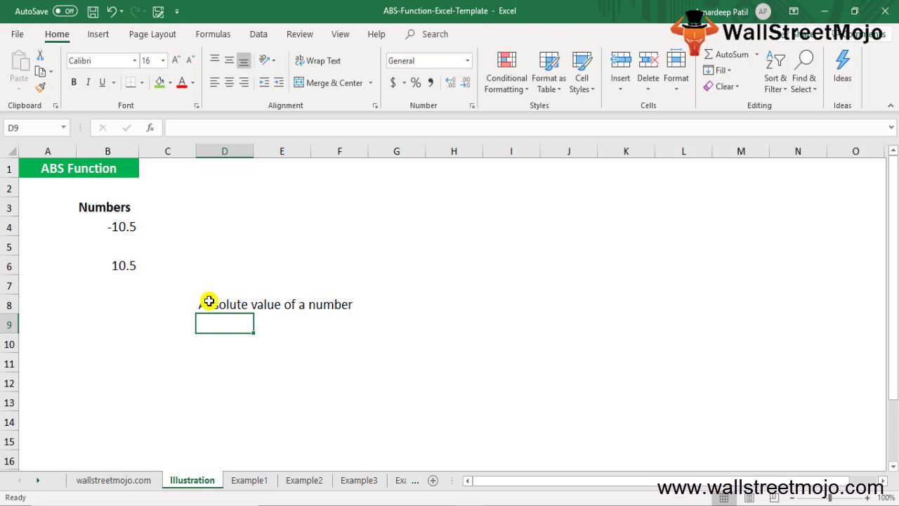
Enter the note "math & Trig functions" in cell D9.
{"action": "type", "text": "math"}
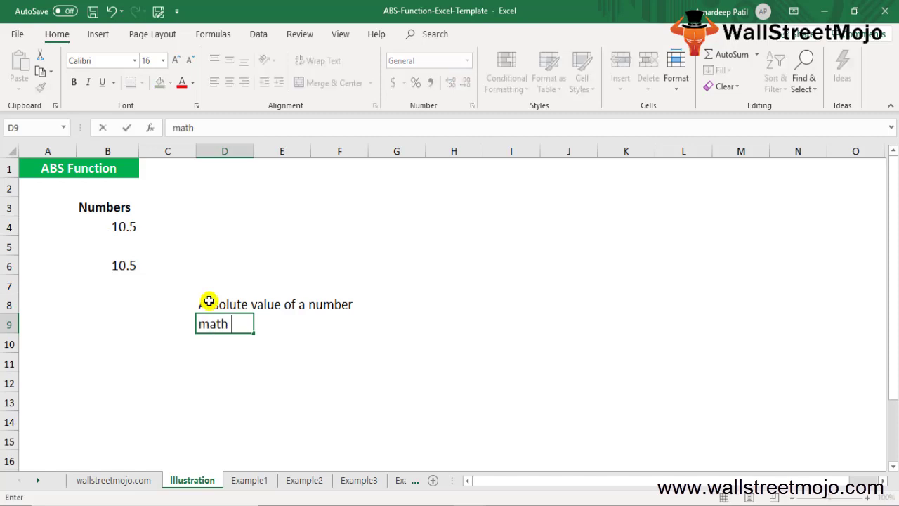
{"action": "type", "text": " & Trig fu"}
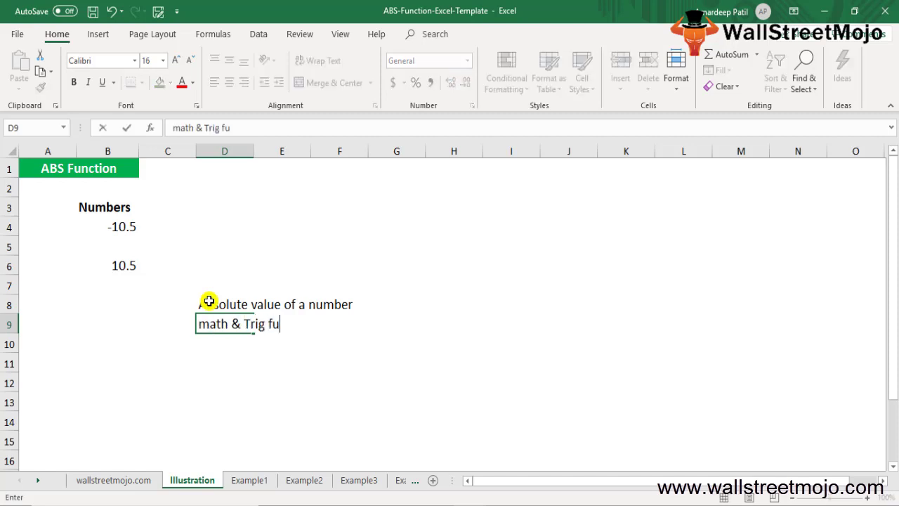
{"action": "type", "text": "nctions"}
{"action": "key", "text": "Return"}
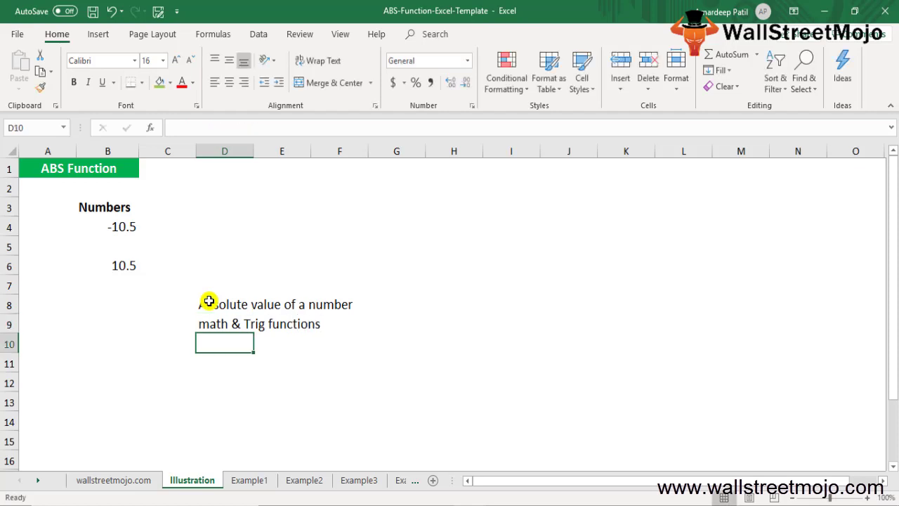
{"action": "key", "text": "Return"}
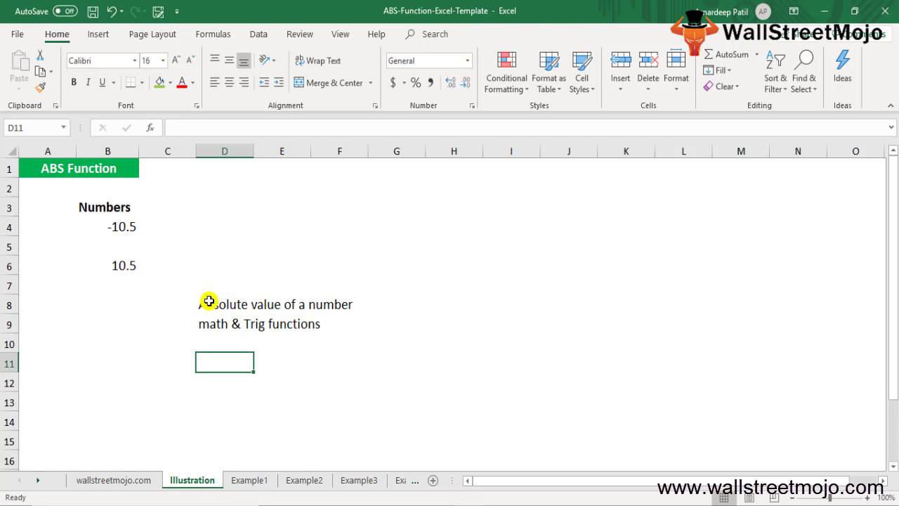
{"action": "type", "text": "=ab"}
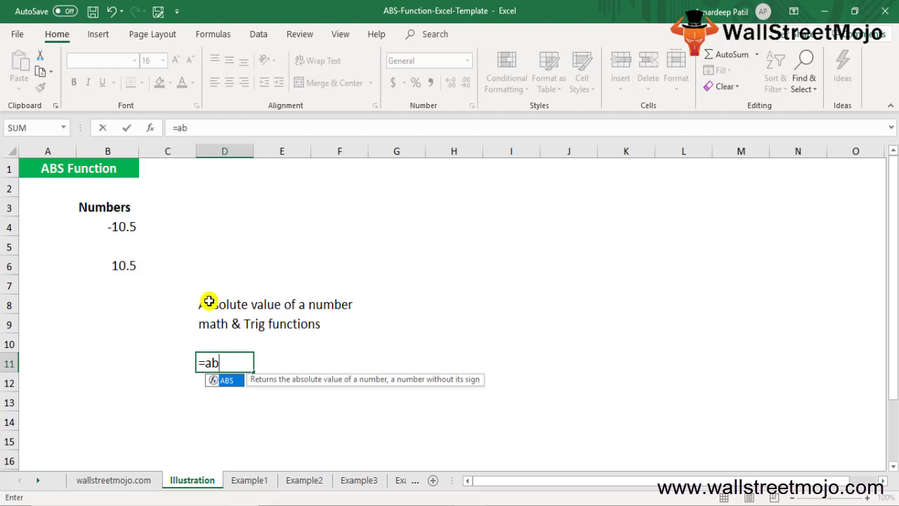
{"action": "key", "text": "Tab"}
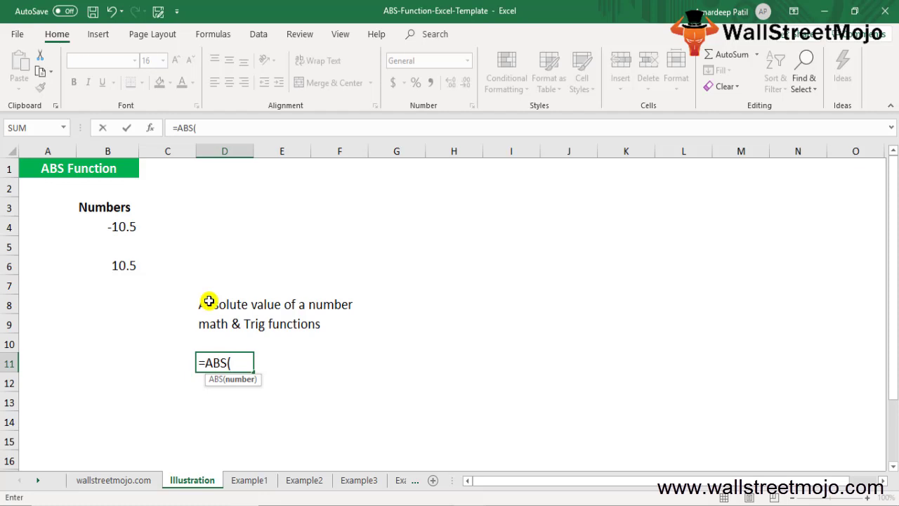
{"action": "key", "text": "Escape"}
Enter "Output" in cell D12 and "Excluding the sign" in cell D13.
{"action": "key", "text": "Down"}
{"action": "type", "text": "Output"}
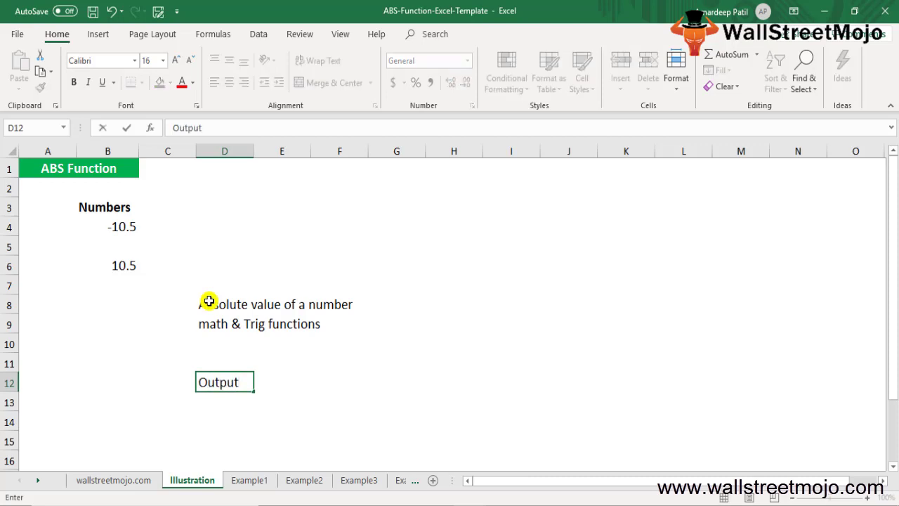
{"action": "key", "text": "Return"}
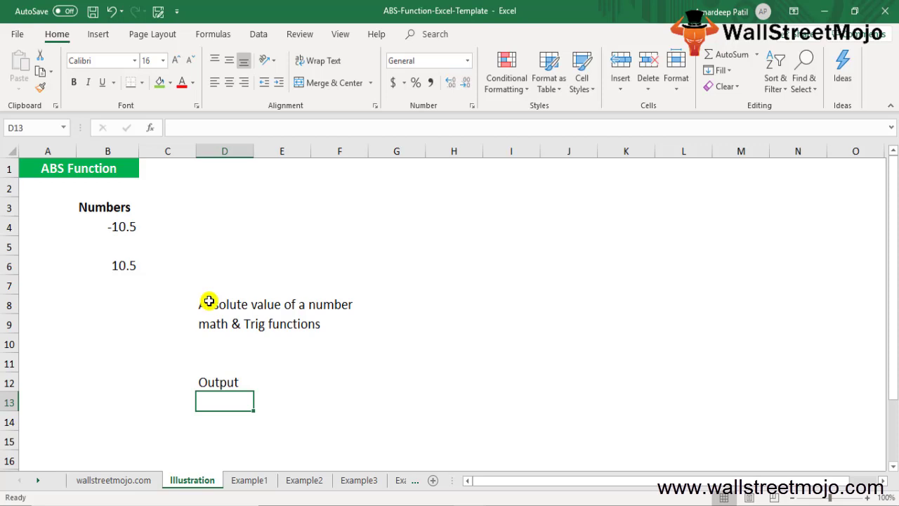
{"action": "type", "text": "Exclu"}
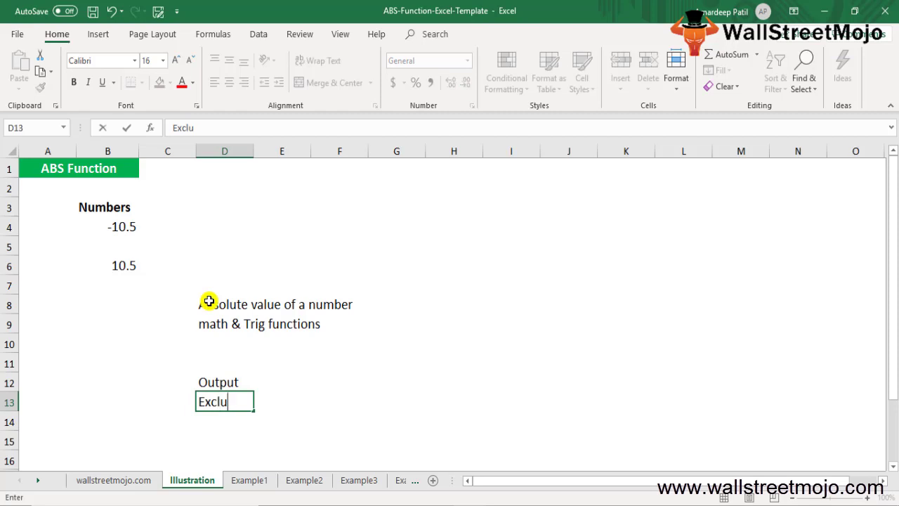
{"action": "type", "text": "ding the sign"}
{"action": "key", "text": "Return"}
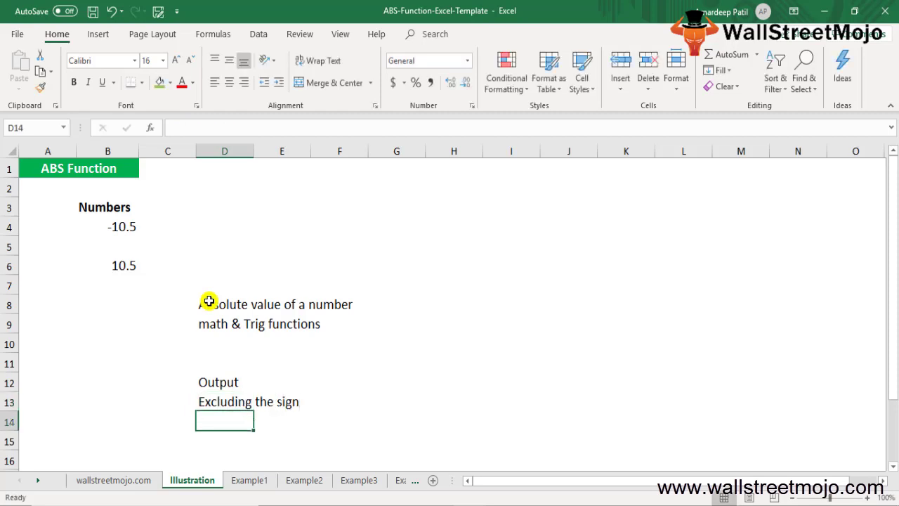
Enter the note "Positive numbers remain unchaged" in cell D14.
{"action": "type", "text": "Pos"}
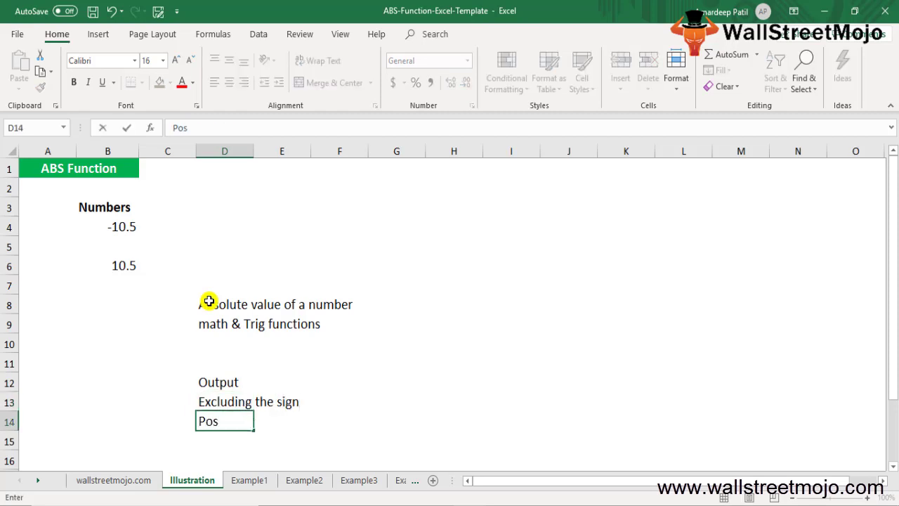
{"action": "type", "text": "itive number"}
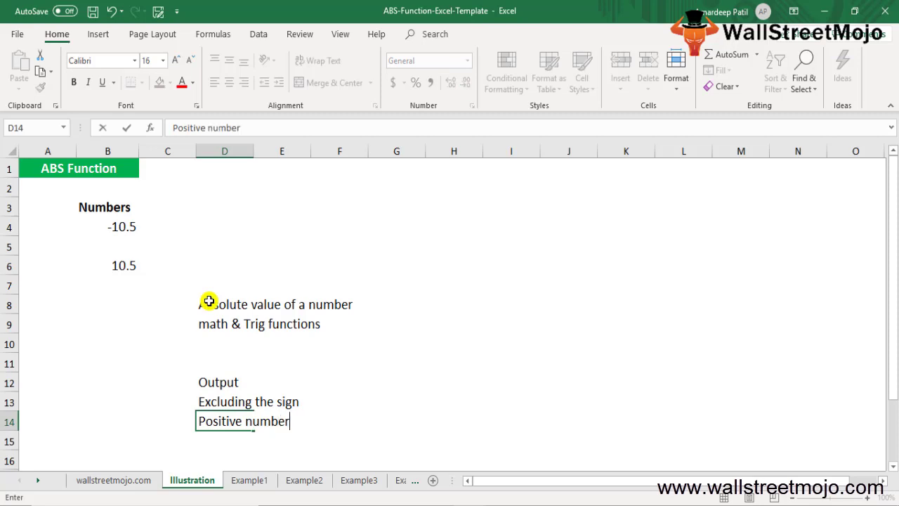
{"action": "type", "text": "s remaing"}
{"action": "key", "text": "BackSpace"}
{"action": "key", "text": "BackSpace"}
{"action": "key", "text": "BackSpace"}
{"action": "type", "text": "n u"}
{"action": "key", "text": "BackSpace"}
{"action": "key", "text": "BackSpace"}
{"action": "type", "text": "unchaged"}
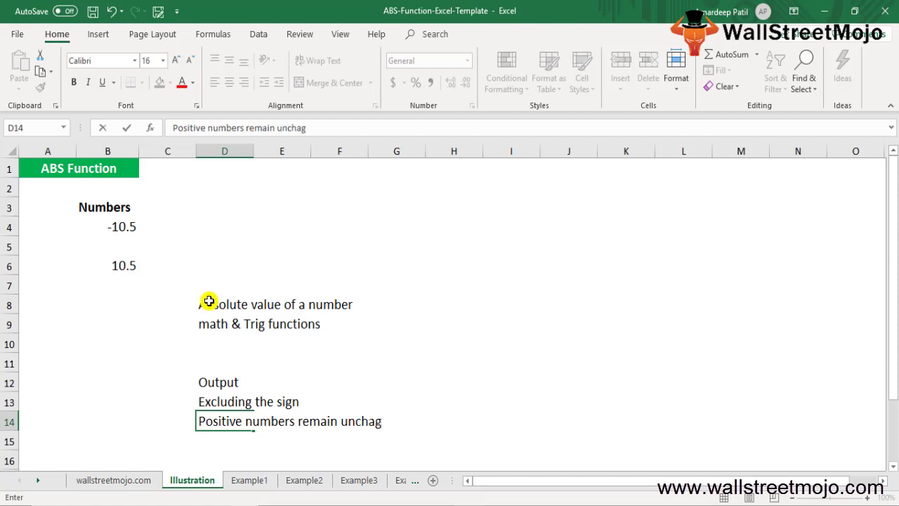
{"action": "key", "text": "Return"}
{"action": "key", "text": "Return"}
{"action": "key", "text": "Up"}
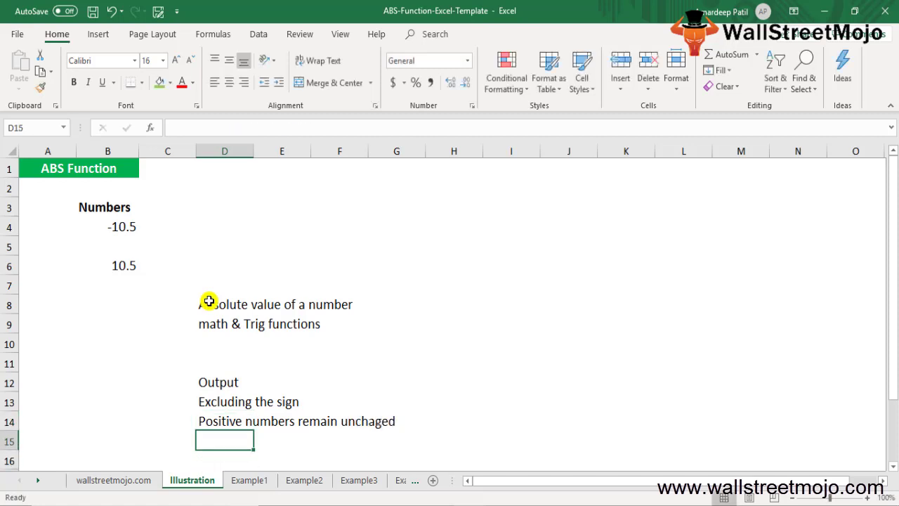
Enter the example number -10.5 in cell D16, below the notes.
{"action": "key", "text": "Down"}
{"action": "key", "text": "Down"}
{"action": "key", "text": "Down"}
{"action": "key", "text": "Down"}
{"action": "key", "text": "Down"}
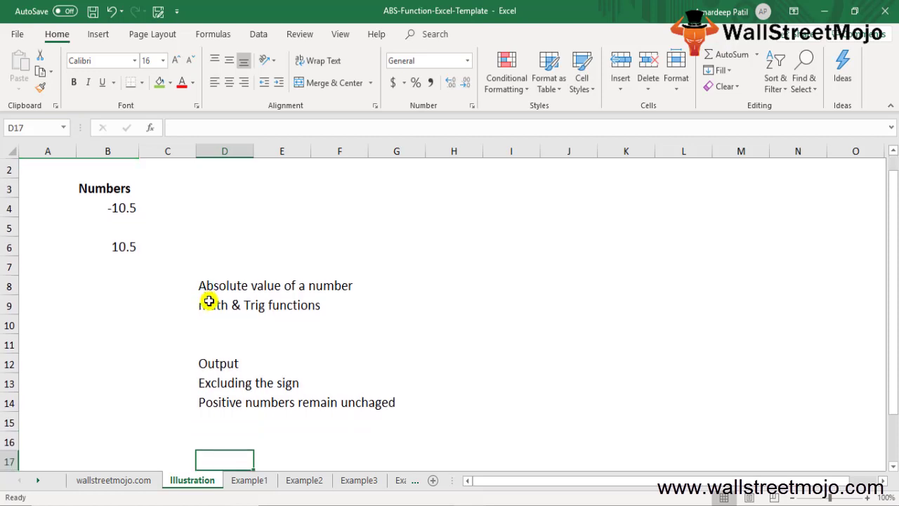
{"action": "key", "text": "Up"}
{"action": "key", "text": "Up"}
{"action": "key", "text": "Up"}
{"action": "key", "text": "Up"}
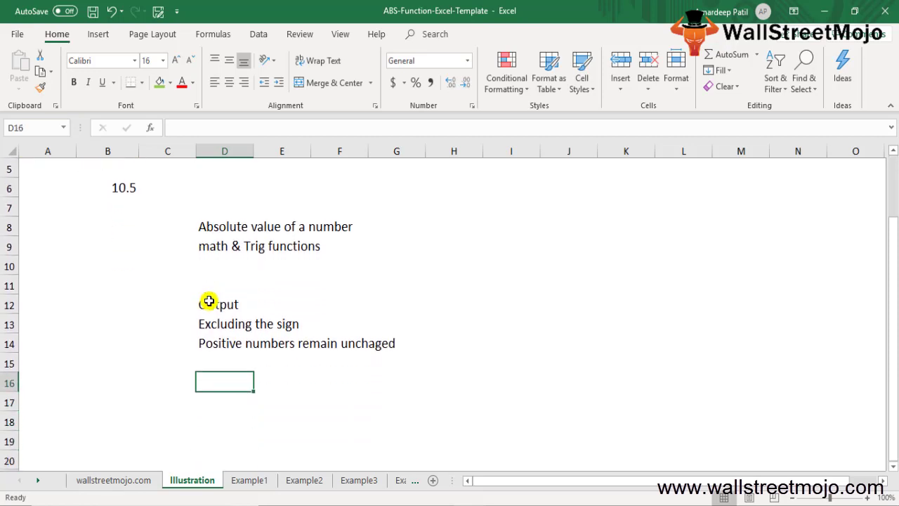
{"action": "type", "text": "-10.5"}
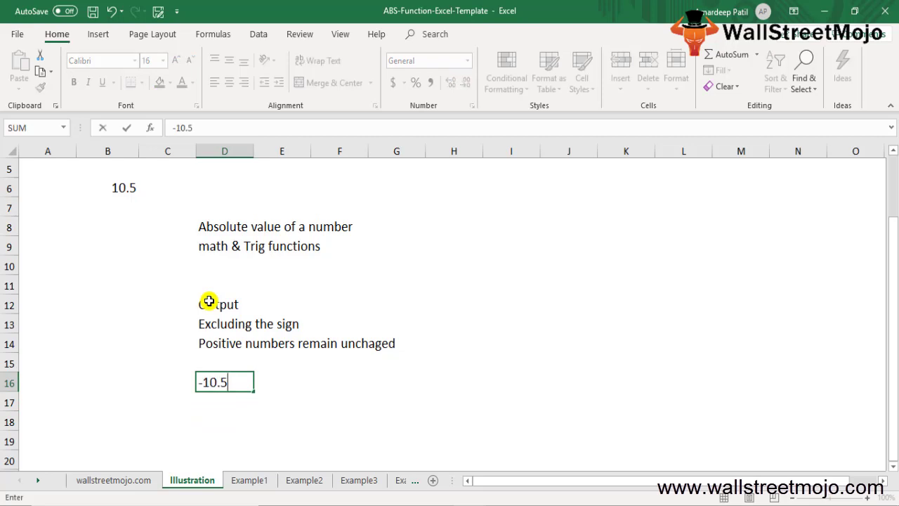
{"action": "key", "text": "Return"}
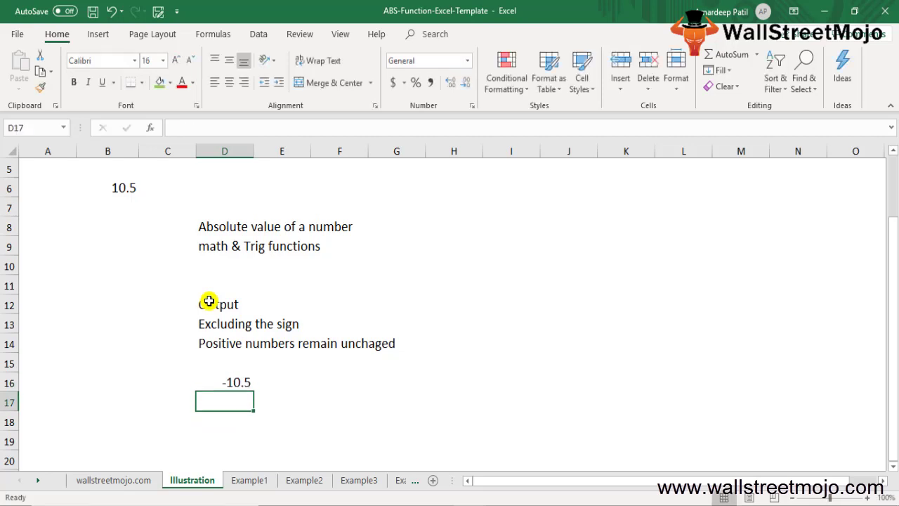
Enter the formula =ABS(B4) in cell C4, referencing the negative number beside it.
{"action": "key", "text": "Up"}
{"action": "key", "text": "Up"}
{"action": "key", "text": "Up"}
{"action": "key", "text": "Up"}
{"action": "key", "text": "Up"}
{"action": "key", "text": "Up"}
{"action": "key", "text": "Up"}
{"action": "key", "text": "Up"}
{"action": "key", "text": "Up"}
{"action": "key", "text": "Up"}
{"action": "key", "text": "Up"}
{"action": "key", "text": "Up"}
{"action": "key", "text": "Up"}
{"action": "key", "text": "Up"}
{"action": "key", "text": "Up"}
{"action": "key", "text": "Down"}
{"action": "key", "text": "Down"}
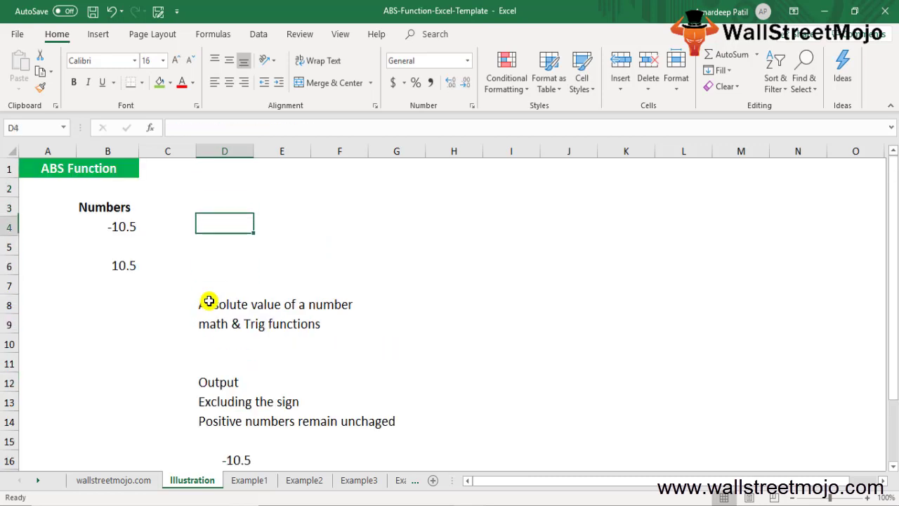
{"action": "key", "text": "Left"}
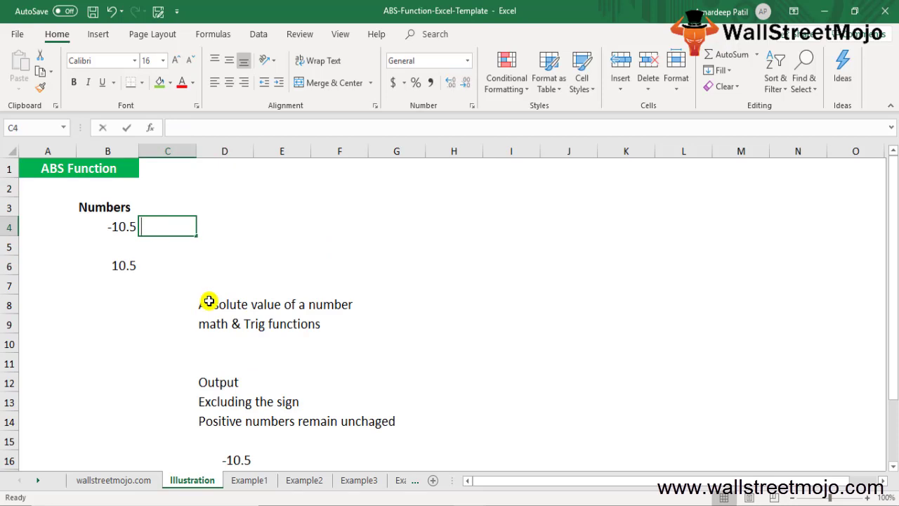
{"action": "type", "text": "=absa"}
{"action": "key", "text": "BackSpace"}
{"action": "type", "text": "d"}
{"action": "key", "text": "BackSpace"}
{"action": "key", "text": "Tab"}
{"action": "key", "text": "Left"}
{"action": "key", "text": "Return"}
{"action": "key", "text": "Up"}
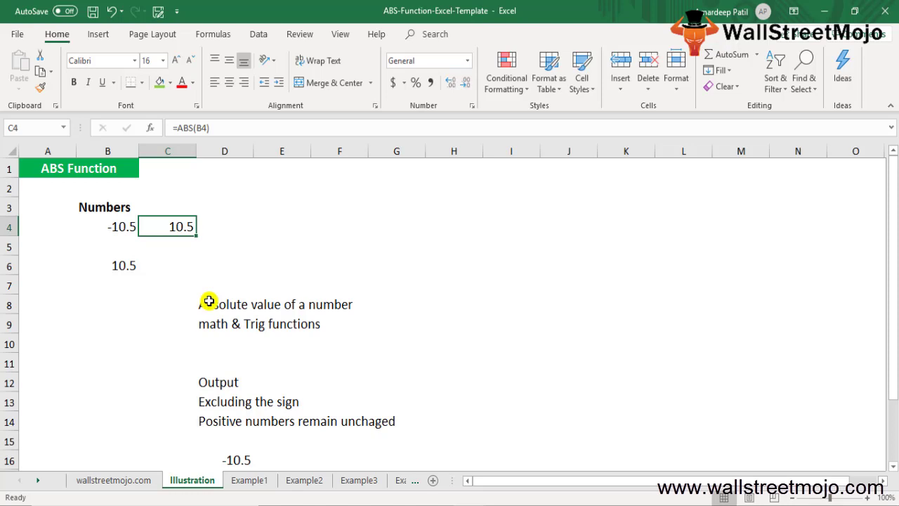
Enter the formula =ABS(-10.5) in cell D4, giving the number directly as the argument.
{"action": "key", "text": "Right"}
{"action": "type", "text": "=abs"}
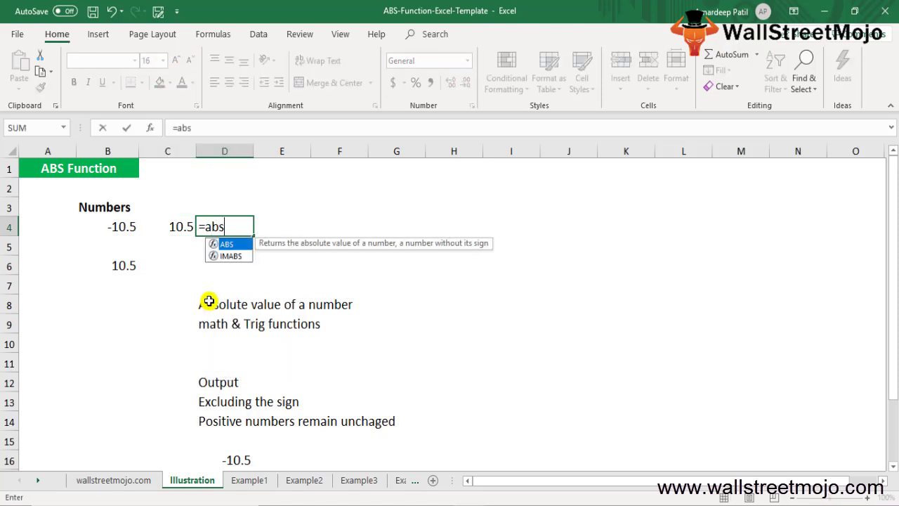
{"action": "key", "text": "Tab"}
{"action": "type", "text": "-10.5)"}
{"action": "key", "text": "Return"}
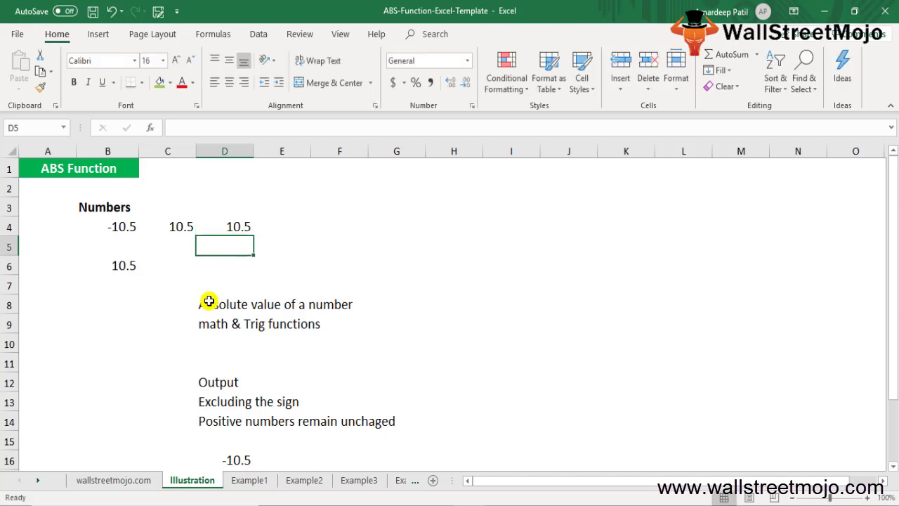
Enter the formula =ABS("-10.5") in cell E4, giving the number as quoted text.
{"action": "key", "text": "Up"}
{"action": "key", "text": "Right"}
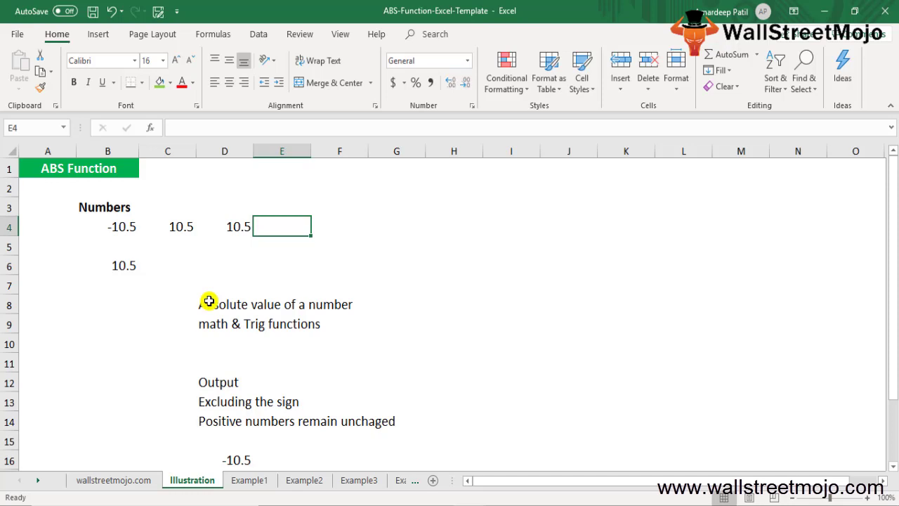
{"action": "type", "text": "=abs"}
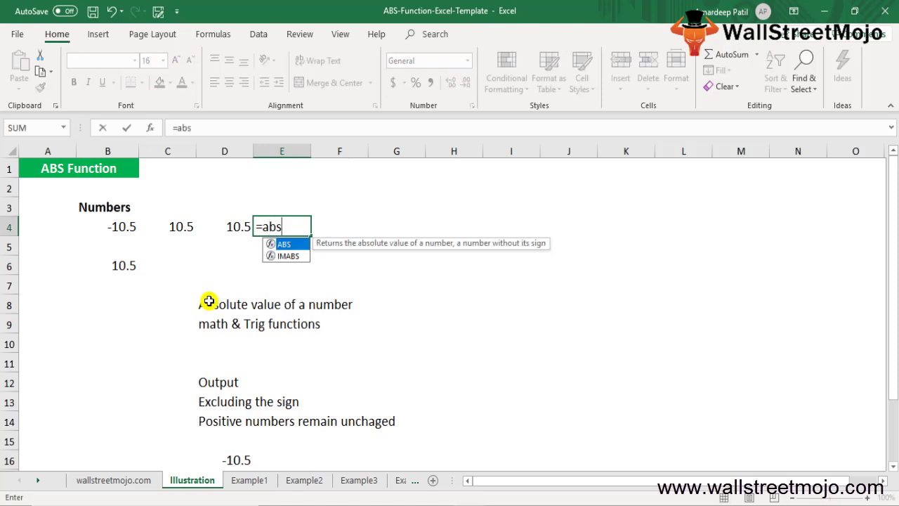
{"action": "key", "text": "Tab"}
{"action": "type", "text": "\""}
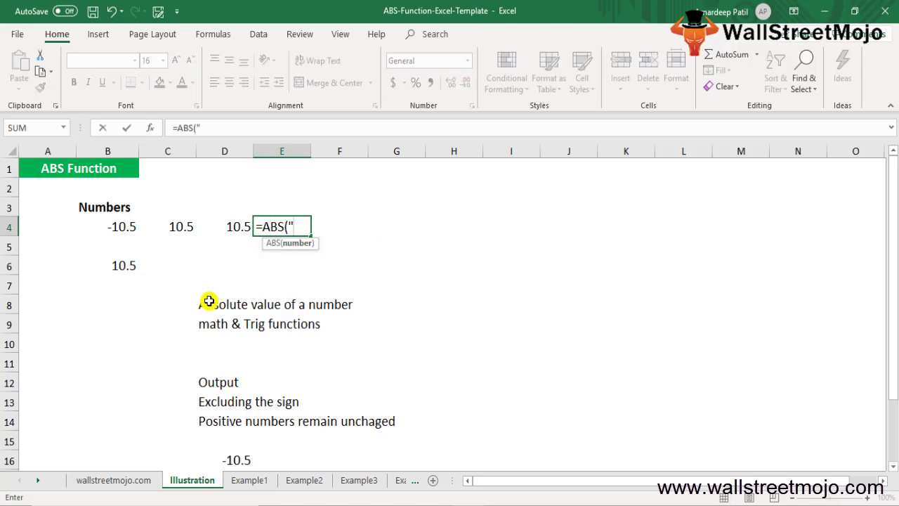
{"action": "type", "text": "-10.5\")"}
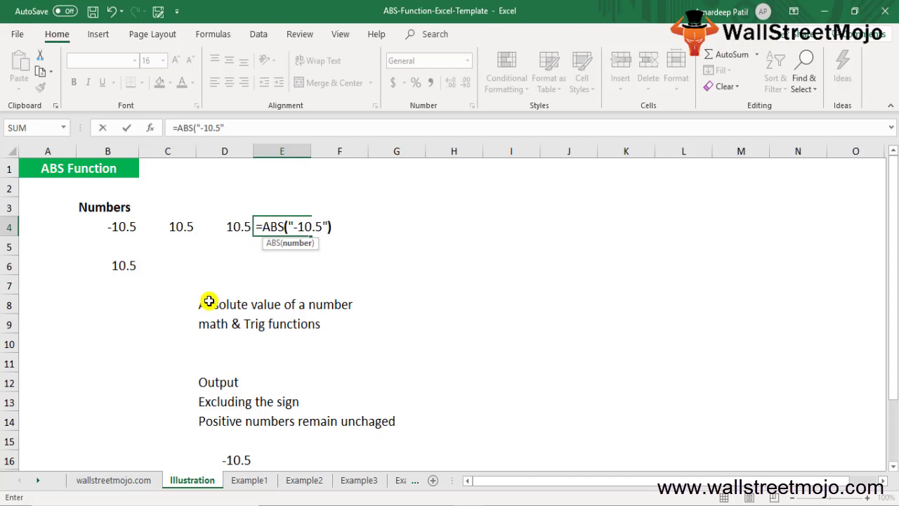
{"action": "key", "text": "Return"}
{"action": "key", "text": "Up"}
{"action": "key", "text": "Left"}
{"action": "key", "text": "Right"}
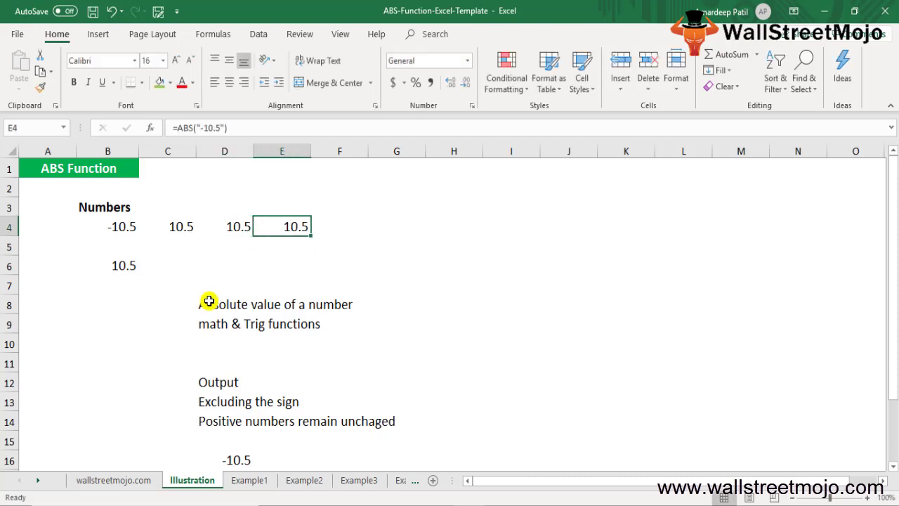
{"action": "key", "text": "Right"}
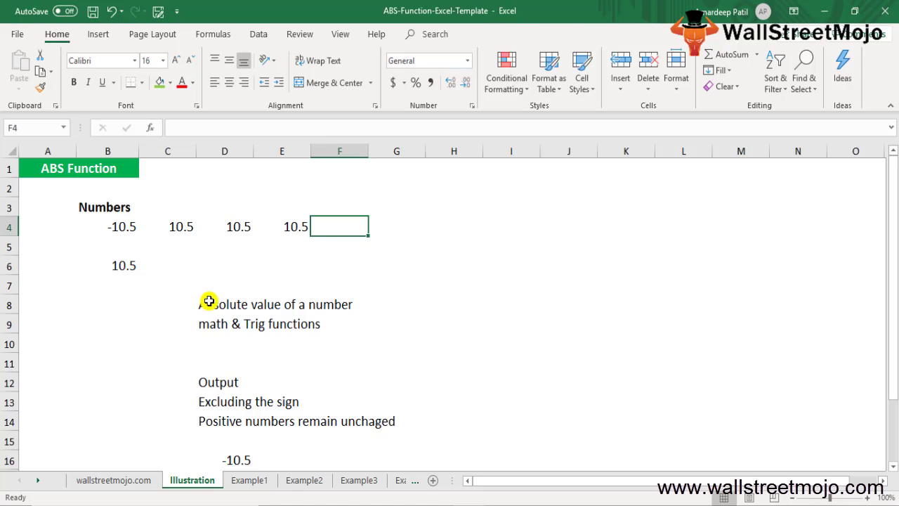
Enter the formula =ABS(B6) in cell C6, referencing the positive number beside it.
{"action": "key", "text": "Left"}
{"action": "key", "text": "Left"}
{"action": "key", "text": "Left"}
{"action": "key", "text": "Down"}
{"action": "key", "text": "Down"}
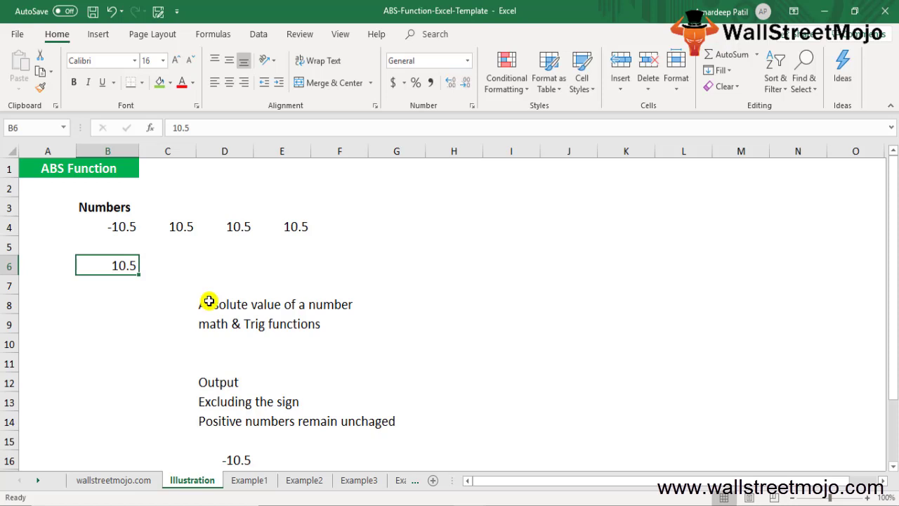
{"action": "key", "text": "Right"}
{"action": "type", "text": "=abs"}
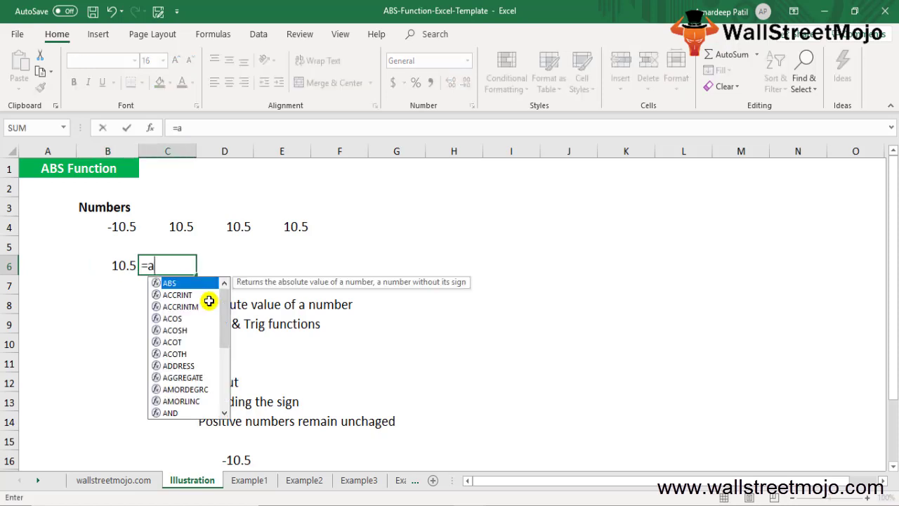
{"action": "key", "text": "Tab"}
{"action": "key", "text": "Left"}
{"action": "key", "text": "Return"}
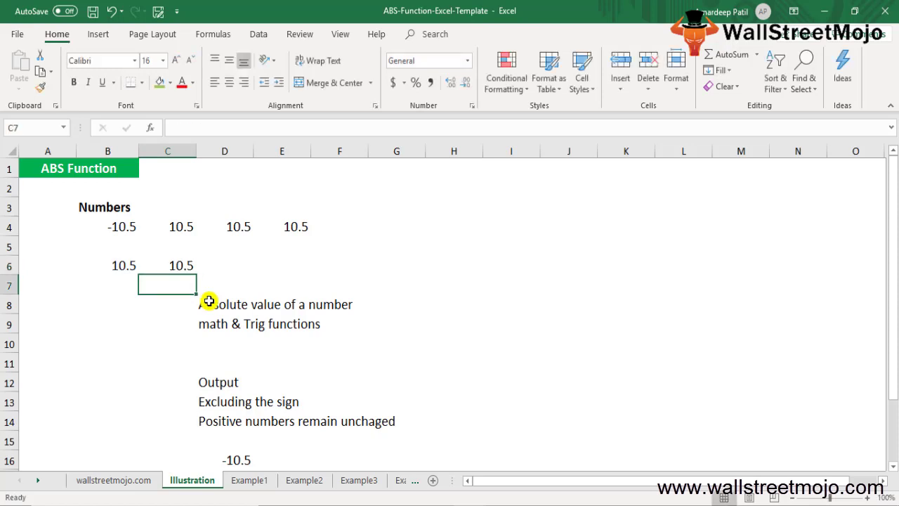
Enter the formula =ABS(10.5) in cell D6, giving the positive number directly as the argument.
{"action": "key", "text": "Up"}
{"action": "key", "text": "Right"}
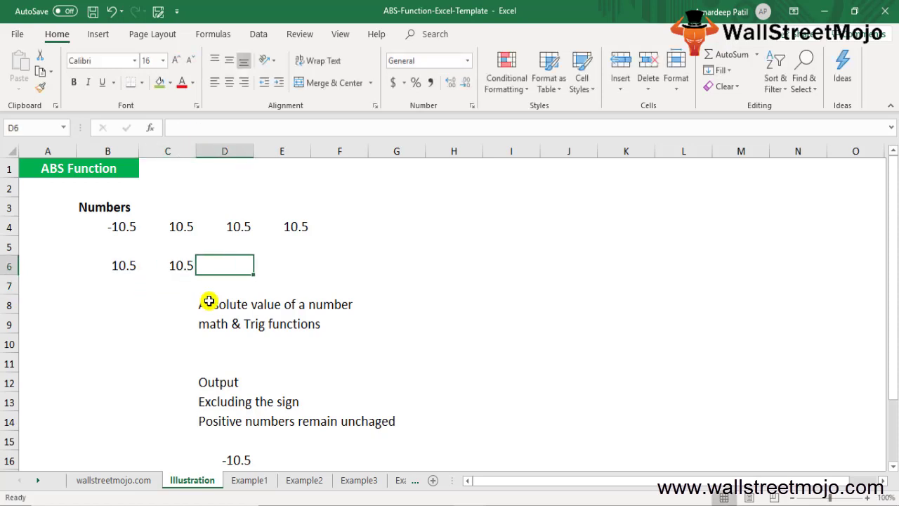
{"action": "type", "text": "=abs"}
{"action": "key", "text": "Tab"}
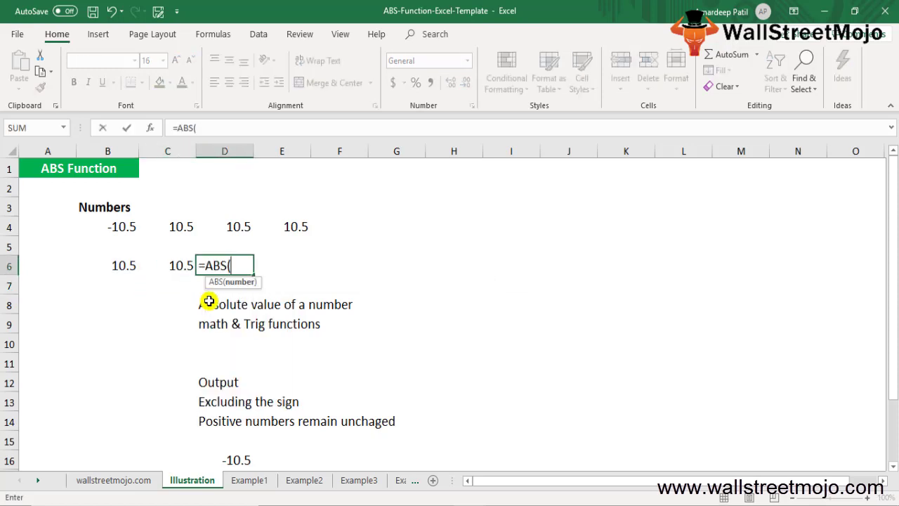
{"action": "key", "text": "Left"}
{"action": "key", "text": "Left"}
{"action": "key", "text": "BackSpace"}
{"action": "key", "text": "BackSpace"}
{"action": "type", "text": "10.5)"}
{"action": "key", "text": "Return"}
Enter the formula =ABS("10.5") in cell E6, giving the positive number as quoted text.
{"action": "key", "text": "Up"}
{"action": "key", "text": "Right"}
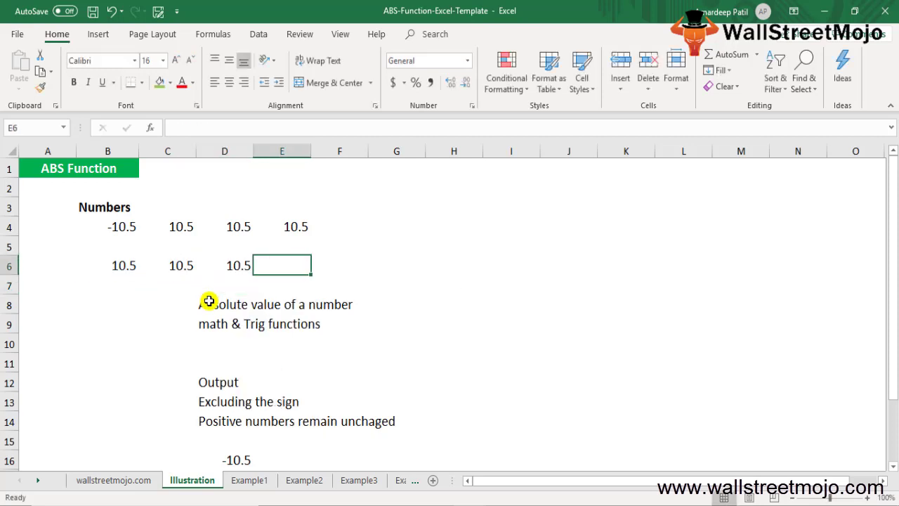
{"action": "type", "text": "=abs"}
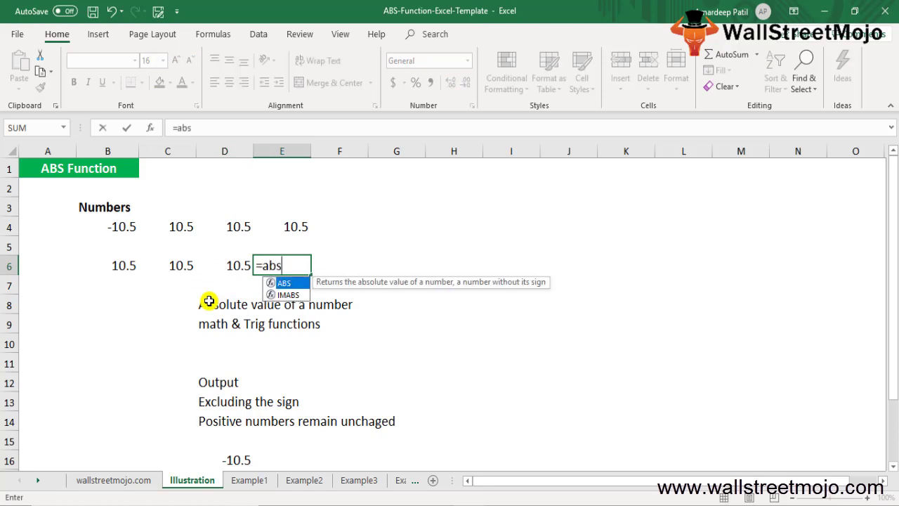
{"action": "key", "text": "Tab"}
{"action": "type", "text": "\"10.5"}
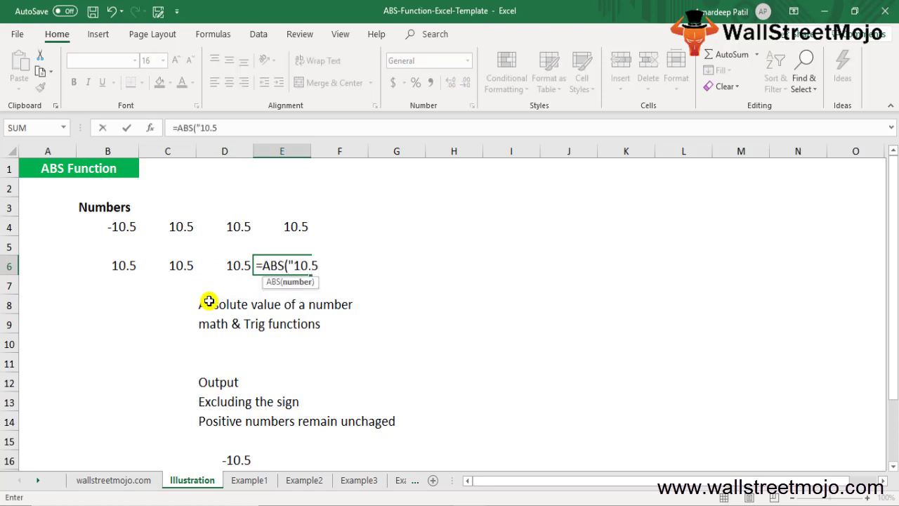
{"action": "type", "text": "\")"}
{"action": "key", "text": "Return"}
Enter the letter A in cell C18, below the notes on the Illustration sheet.
{"action": "key", "text": "Down"}
{"action": "key", "text": "Left"}
{"action": "key", "text": "Left"}
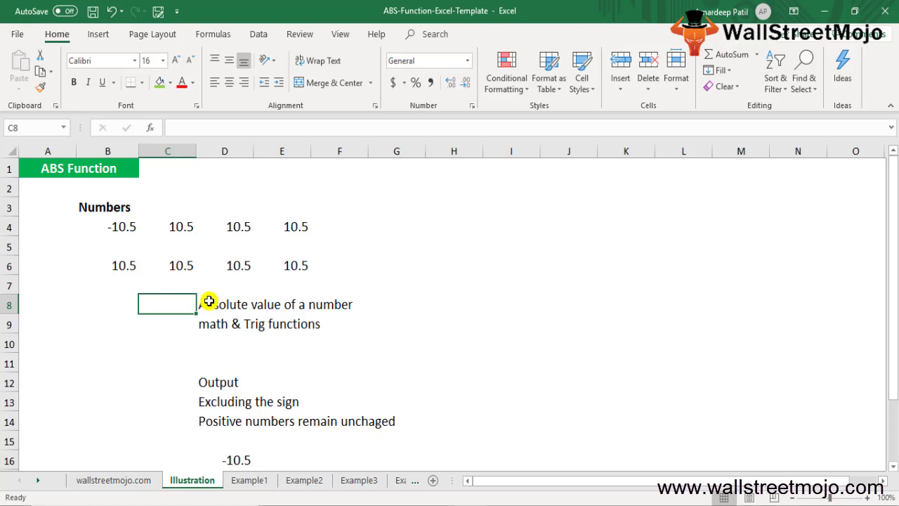
{"action": "key", "text": "Down"}
{"action": "key", "text": "Down"}
{"action": "key", "text": "Down"}
{"action": "key", "text": "Down"}
{"action": "key", "text": "Down"}
{"action": "key", "text": "Down"}
{"action": "key", "text": "Down"}
{"action": "key", "text": "Down"}
{"action": "key", "text": "Down"}
{"action": "key", "text": "Down"}
{"action": "key", "text": "Down"}
{"action": "key", "text": "Down"}
{"action": "key", "text": "Down"}
{"action": "key", "text": "Down"}
{"action": "key", "text": "Up"}
{"action": "key", "text": "Up"}
{"action": "key", "text": "Up"}
{"action": "key", "text": "Up"}
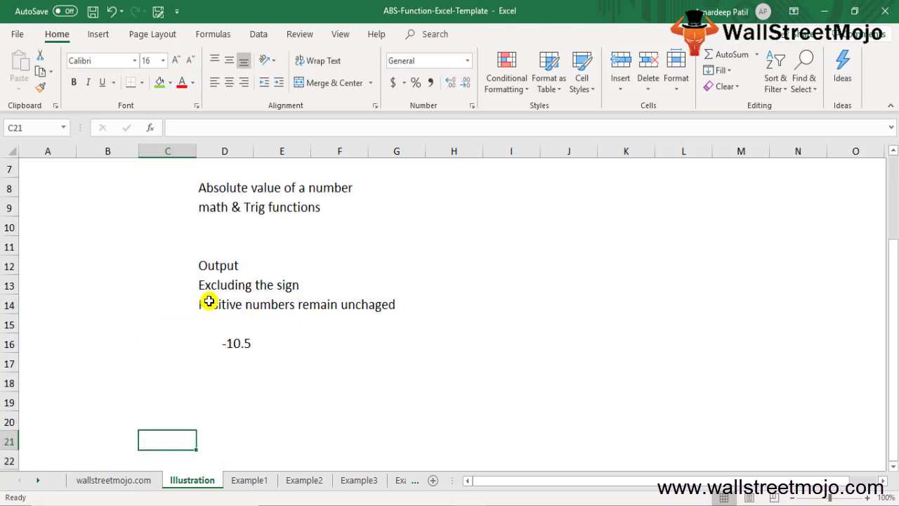
{"action": "type", "text": "A"}
{"action": "key", "text": "Return"}
{"action": "key", "text": "Up"}
{"action": "key", "text": "Right"}
{"action": "type", "text": "Input"}
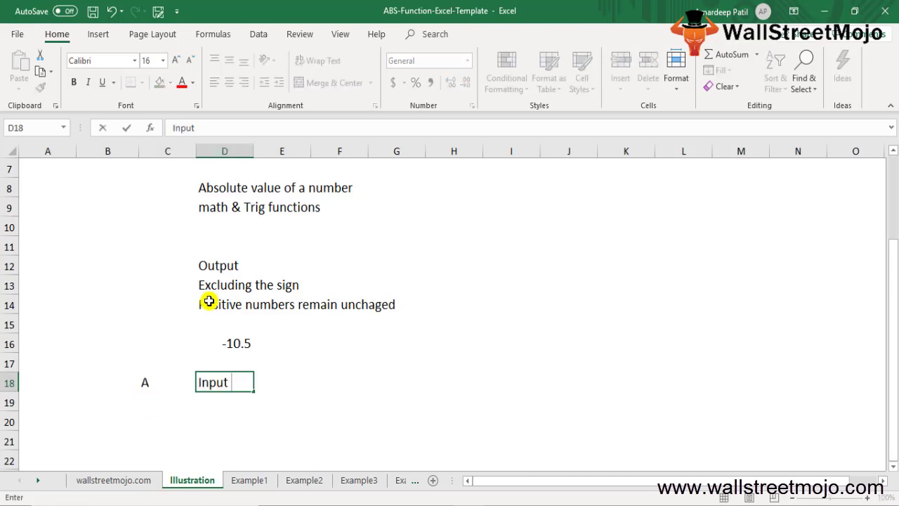
{"action": "type", "text": " = ABS("}
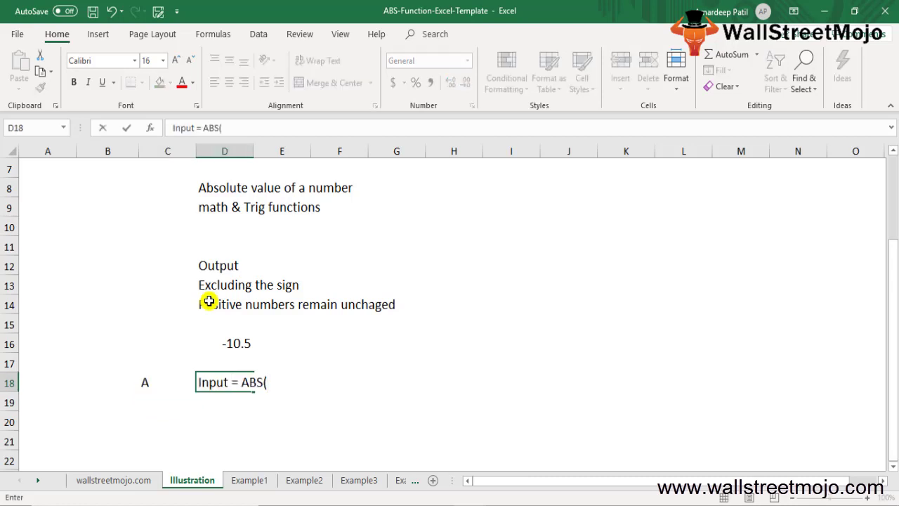
{"action": "key", "text": "Escape"}
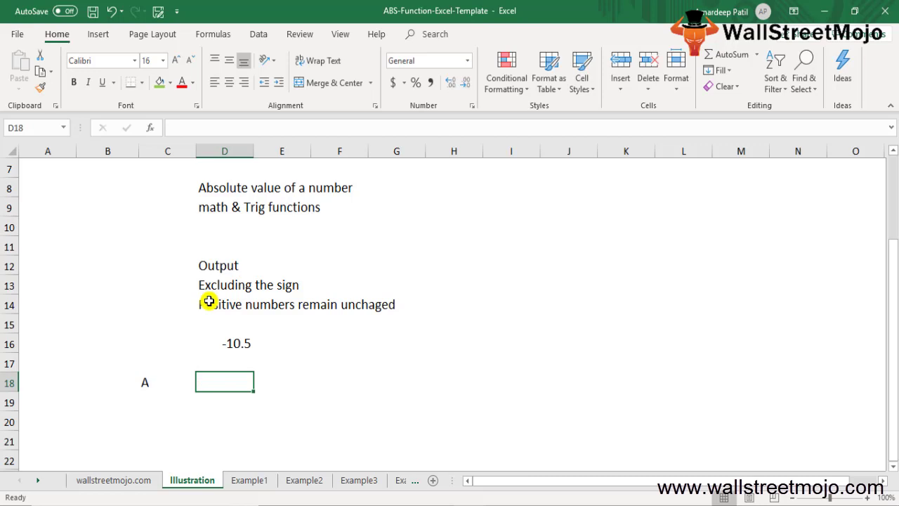
Switch to the Example1 sheet and review its list of positive and negative numbers in B3:B10.
{"action": "key", "text": "ctrl+Page_Down"}
{"action": "key", "text": "Up"}
{"action": "key", "text": "Up"}
{"action": "key", "text": "Up"}
{"action": "key", "text": "Up"}
{"action": "key", "text": "Up"}
{"action": "key", "text": "Down"}
{"action": "key", "text": "Right"}
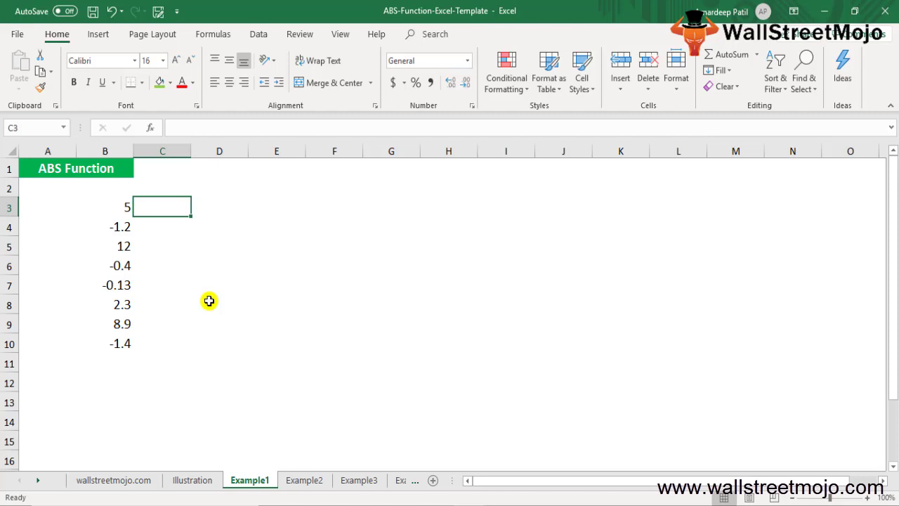
{"action": "key", "text": "Left"}
{"action": "key", "text": "ctrl+shift+Down"}
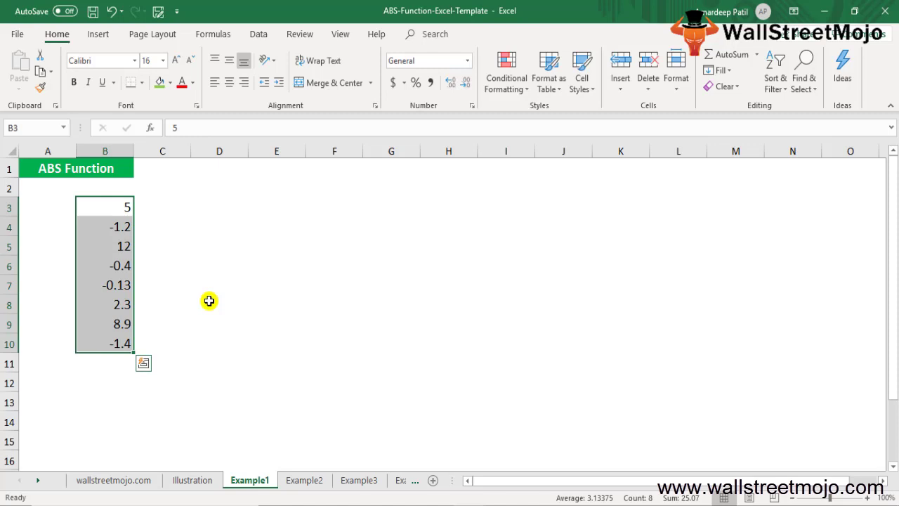
Enter the formula =ABS(B3) in cell C3, beside the first number in the list.
{"action": "key", "text": "Right"}
{"action": "type", "text": "=abs"}
{"action": "key", "text": "Tab"}
{"action": "type", "text": "b3"}
{"action": "key", "text": "Return"}
Fill the ABS formula from C3 down to C10 to cover every number in the list.
{"action": "key", "text": "Up"}
{"action": "key", "text": "shift+Down"}
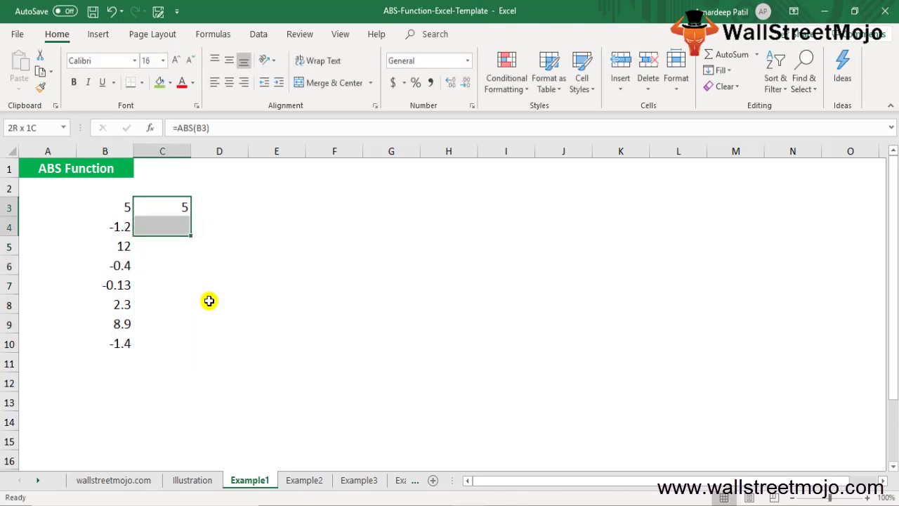
{"action": "key", "text": "shift+Down"}
{"action": "key", "text": "shift+Down"}
{"action": "key", "text": "shift+Down"}
{"action": "key", "text": "shift+Down"}
{"action": "key", "text": "shift+Down"}
{"action": "key", "text": "shift+Down"}
{"action": "key", "text": "ctrl+d"}
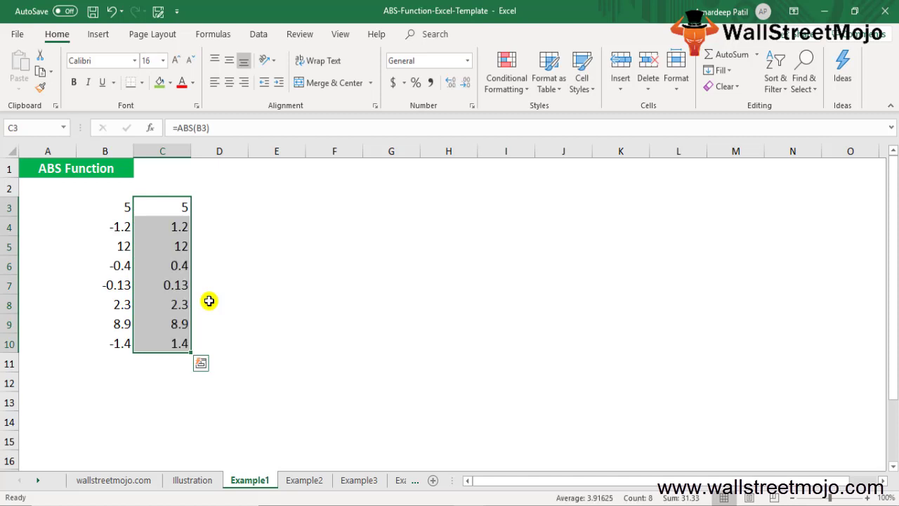
{"action": "key", "text": "Down"}
{"action": "key", "text": "Down"}
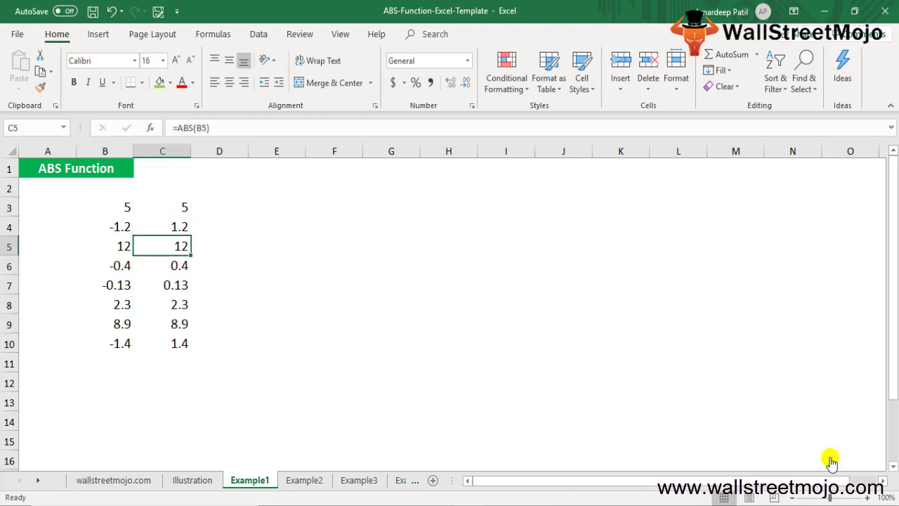
{"action": "key", "text": "Up"}
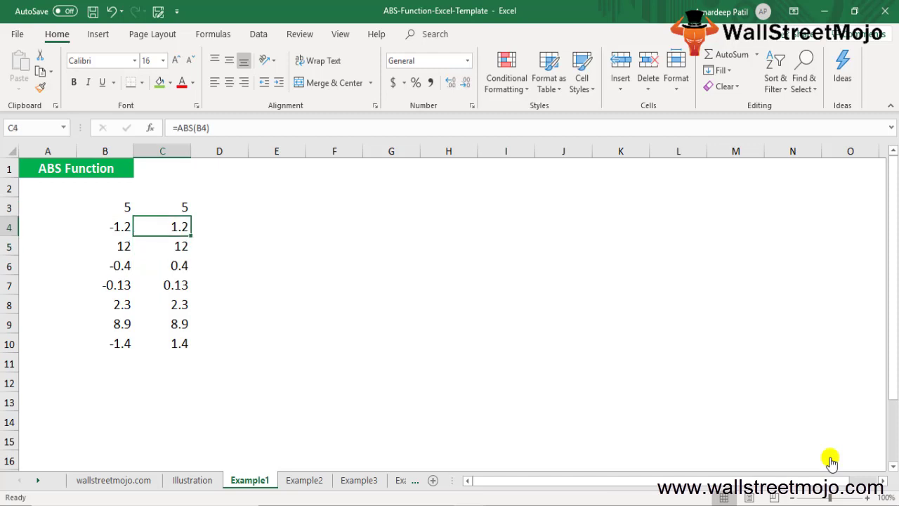
{"action": "key", "text": "Up"}
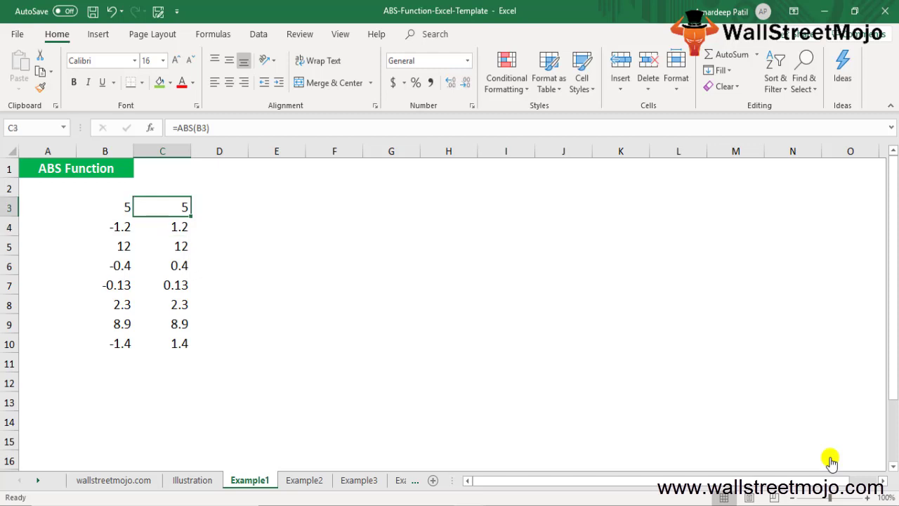
Switch to the Example2 sheet and examine the Department, Actual, Predicted and Variance columns.
{"action": "key", "text": "ctrl+Page_Down"}
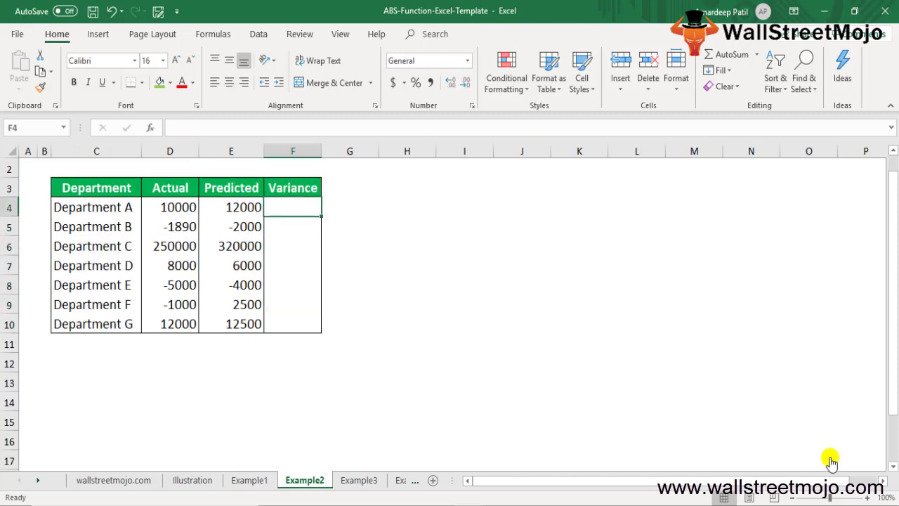
{"action": "key", "text": "Left"}
{"action": "key", "text": "Left"}
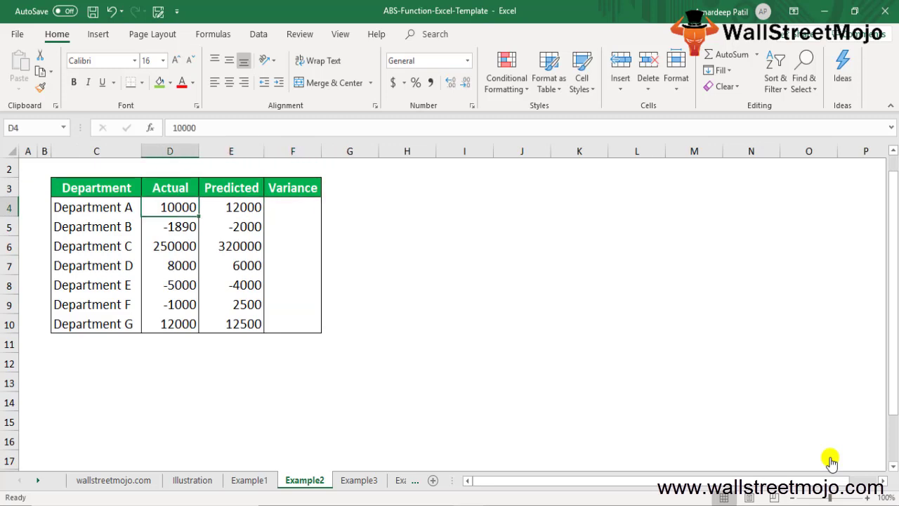
{"action": "key", "text": "Left"}
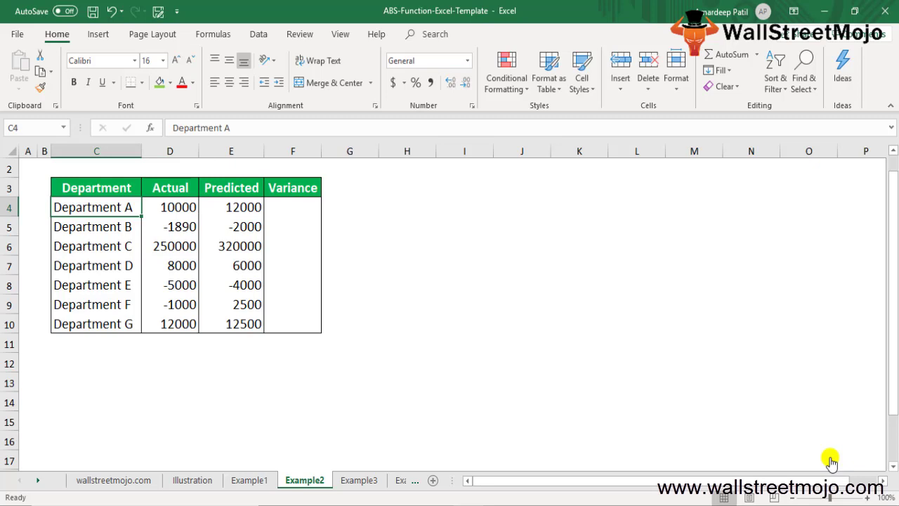
{"action": "key", "text": "Right"}
{"action": "key", "text": "Right"}
{"action": "key", "text": "Left"}
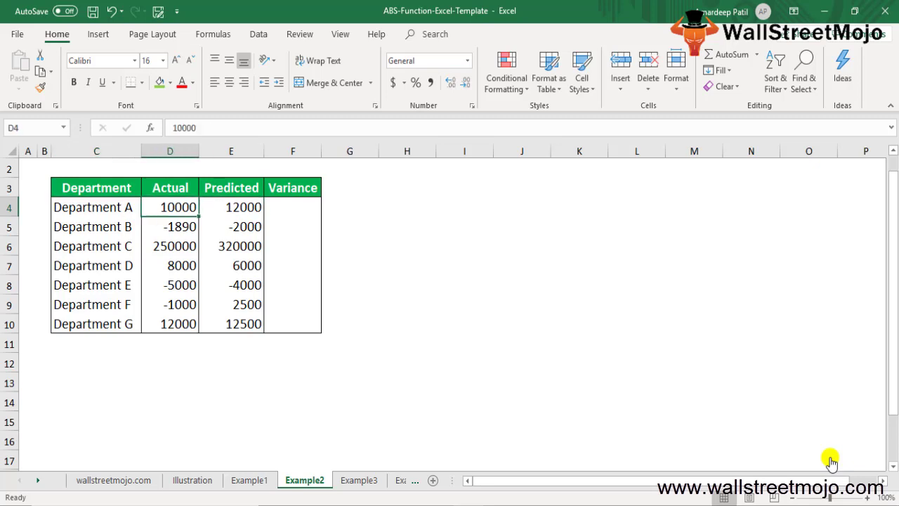
{"action": "key", "text": "Up"}
{"action": "key", "text": "Right"}
{"action": "key", "text": "Left"}
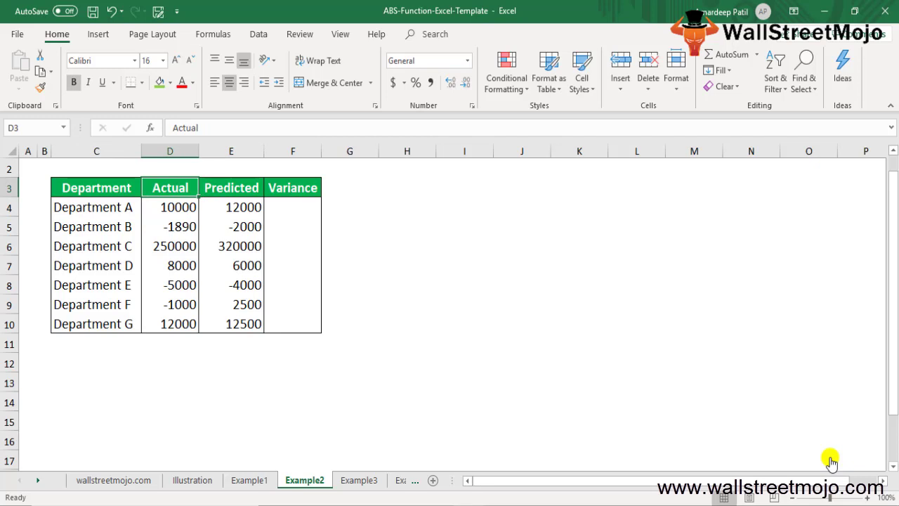
{"action": "key", "text": "Right"}
{"action": "key", "text": "Right"}
{"action": "key", "text": "Right"}
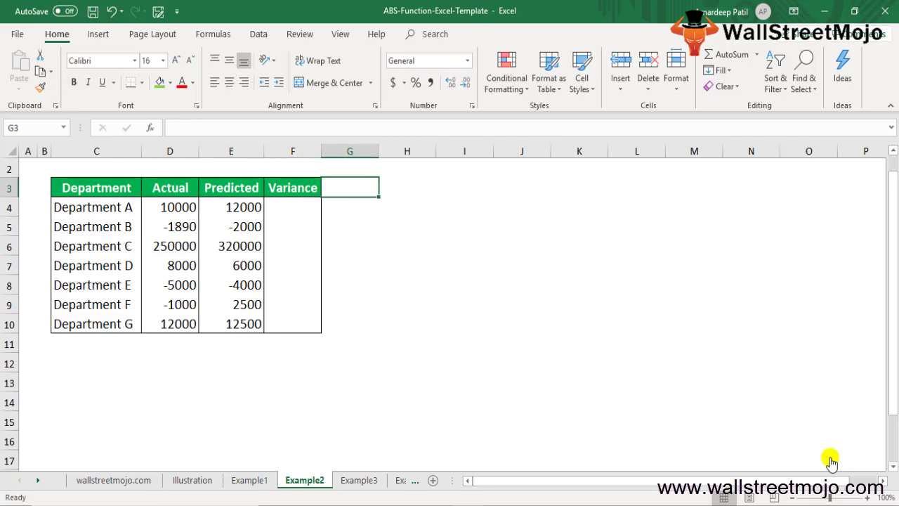
{"action": "key", "text": "Left"}
{"action": "key", "text": "Down"}
{"action": "type", "text": "="}
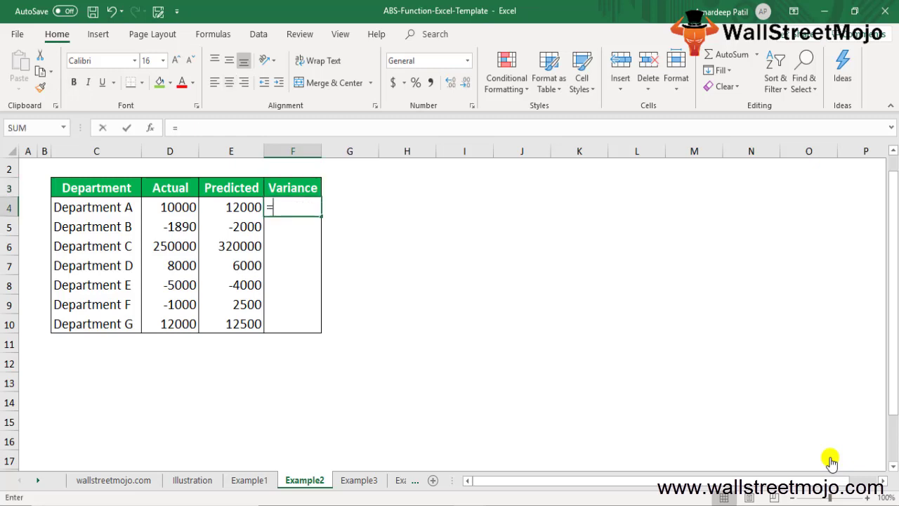
{"action": "type", "text": "abs"}
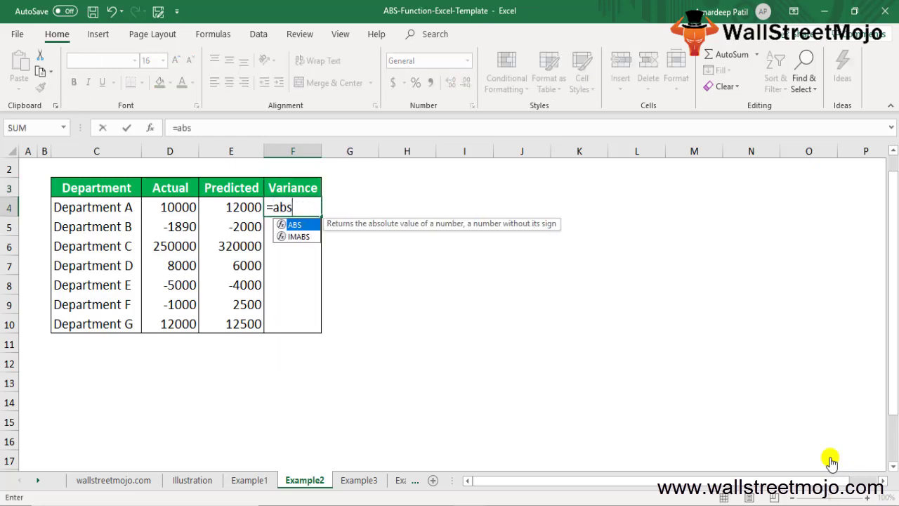
{"action": "key", "text": "Tab"}
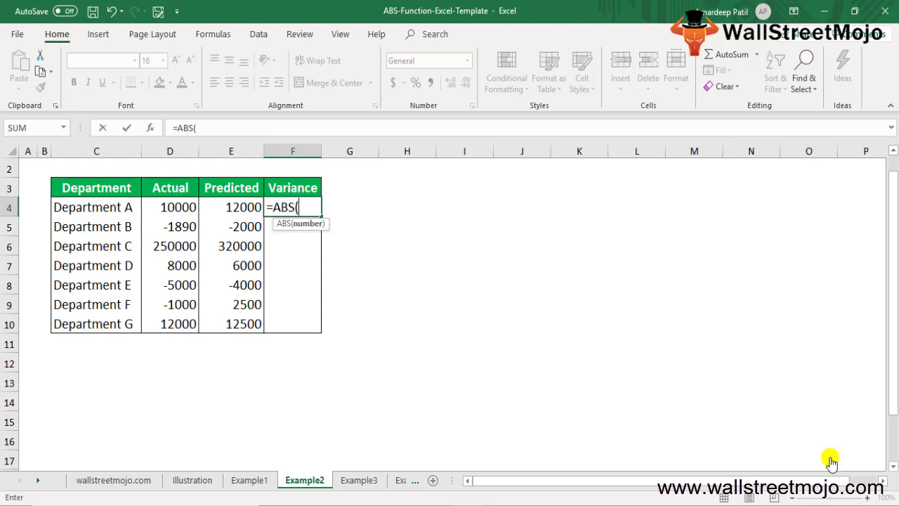
{"action": "key", "text": "Left"}
{"action": "key", "text": "Left"}
{"action": "key", "text": "Right"}
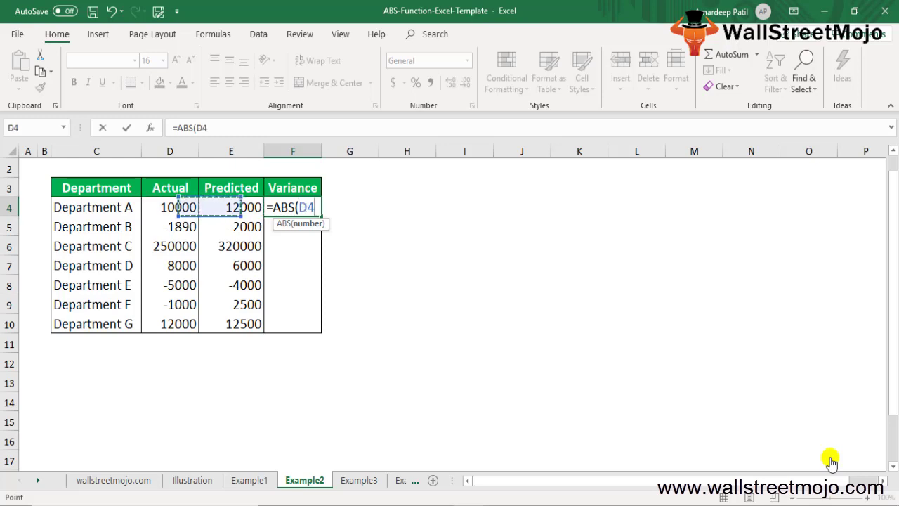
{"action": "key", "text": "Left"}
{"action": "key", "text": "Return"}
{"action": "key", "text": "Up"}
{"action": "key", "text": "F2"}
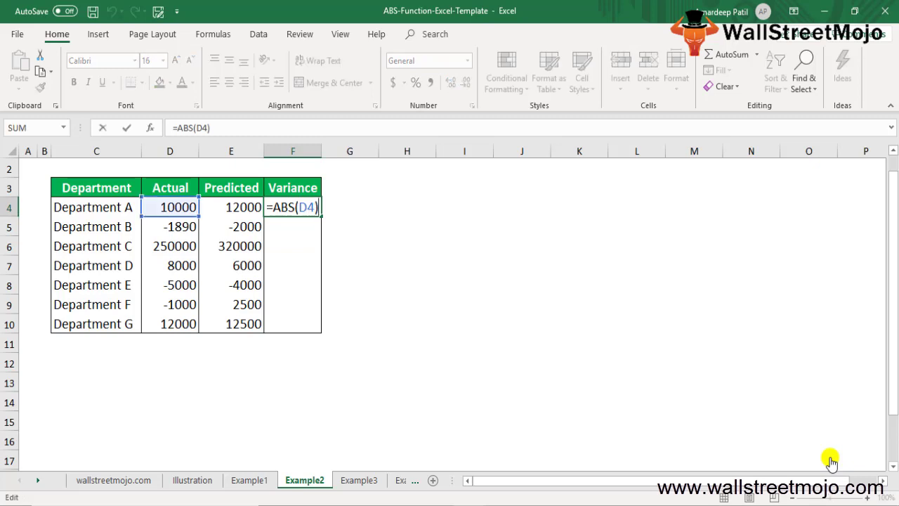
{"action": "key", "text": "BackSpace"}
{"action": "key", "text": "BackSpace"}
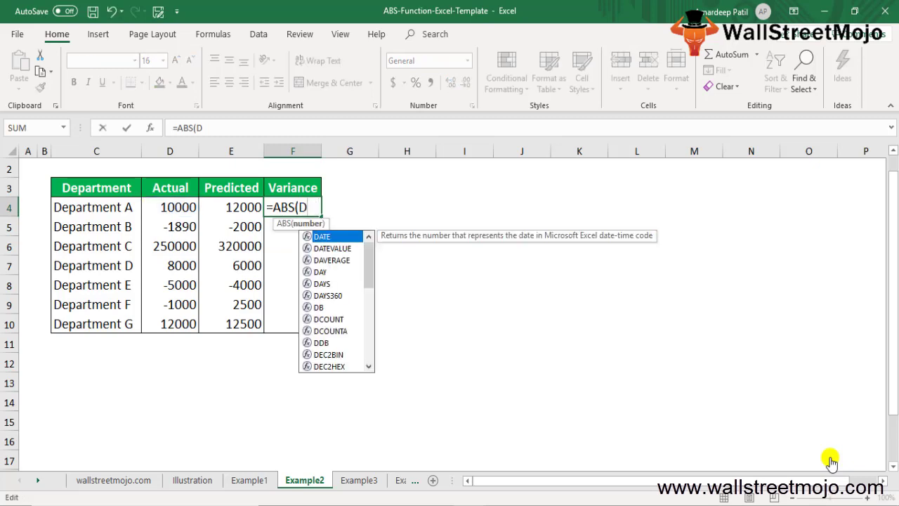
{"action": "type", "text": "5"}
{"action": "key", "text": "BackSpace"}
{"action": "type", "text": "4-"}
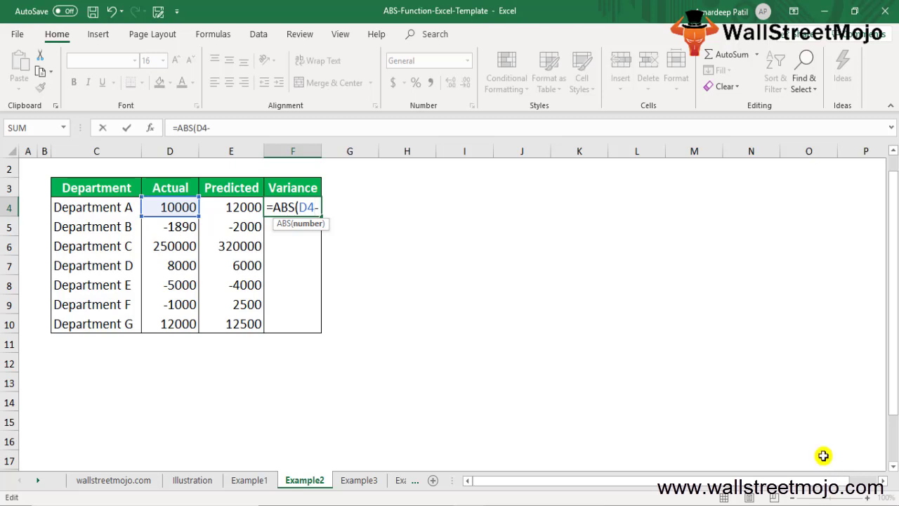
{"action": "left_click", "coordinate": [223, 211]}
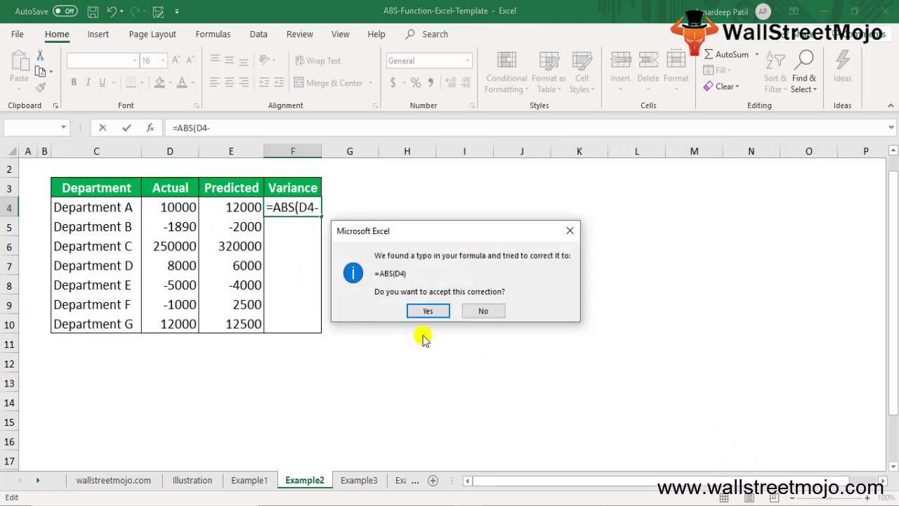
{"action": "left_click", "coordinate": [426, 311]}
{"action": "left_click", "coordinate": [311, 203]}
{"action": "double_click", "coordinate": [311, 202]}
{"action": "key", "text": "Escape"}
{"action": "key", "text": "Delete"}
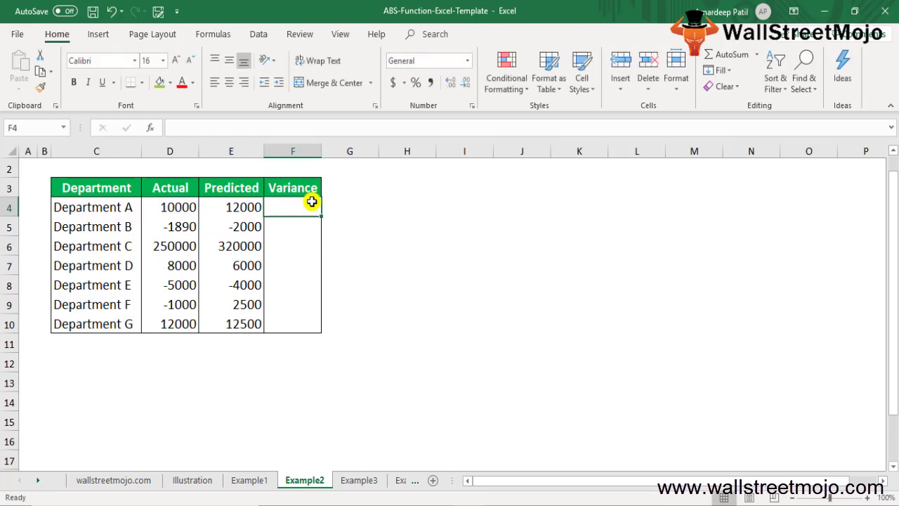
Enter the formula =ABS(D4-E4)/E4 in cell F4 to calculate Department A's variance.
{"action": "type", "text": "=ab"}
{"action": "key", "text": "Tab"}
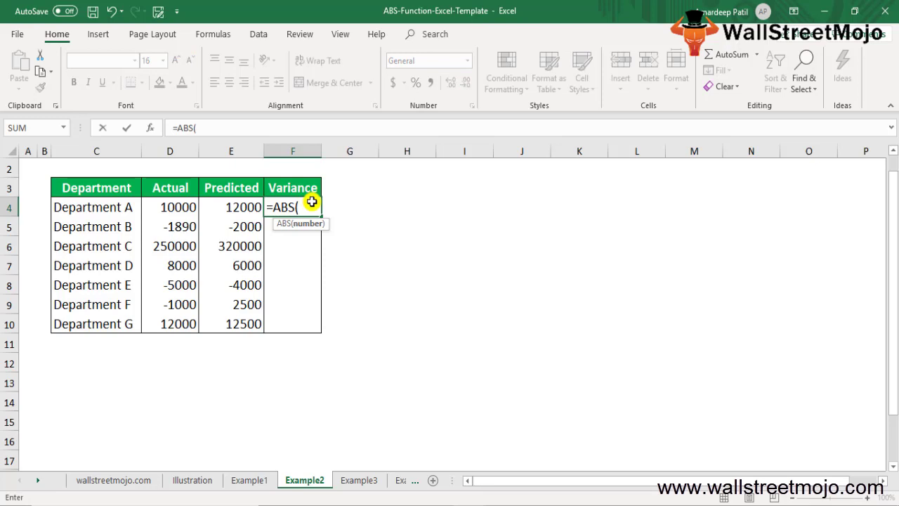
{"action": "key", "text": "Left"}
{"action": "key", "text": "Left"}
{"action": "type", "text": "-"}
{"action": "key", "text": "Left"}
{"action": "type", "text": ")"}
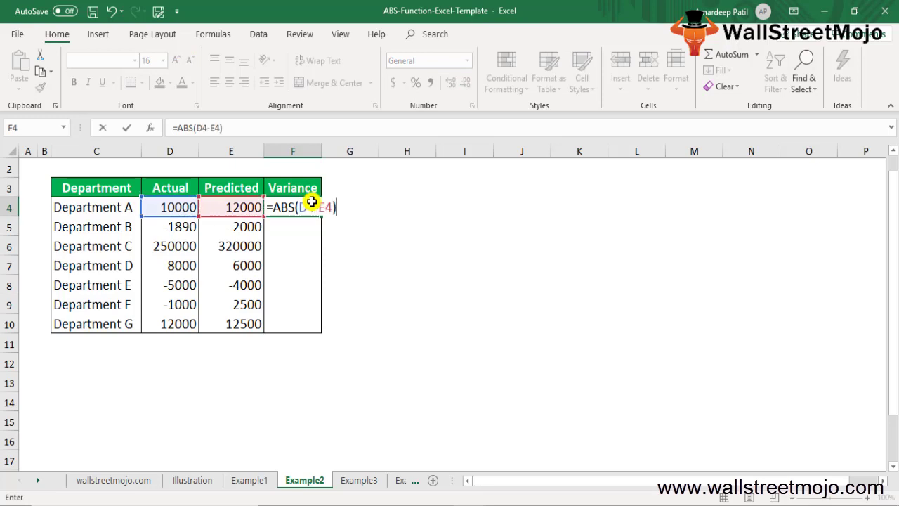
{"action": "type", "text": "/"}
{"action": "left_click", "coordinate": [233, 203]}
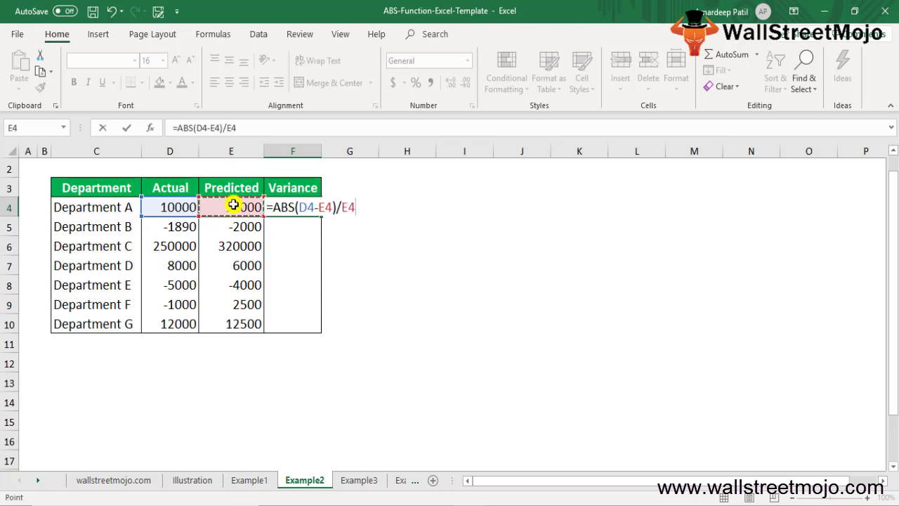
{"action": "key", "text": "Return"}
{"action": "key", "text": "Up"}
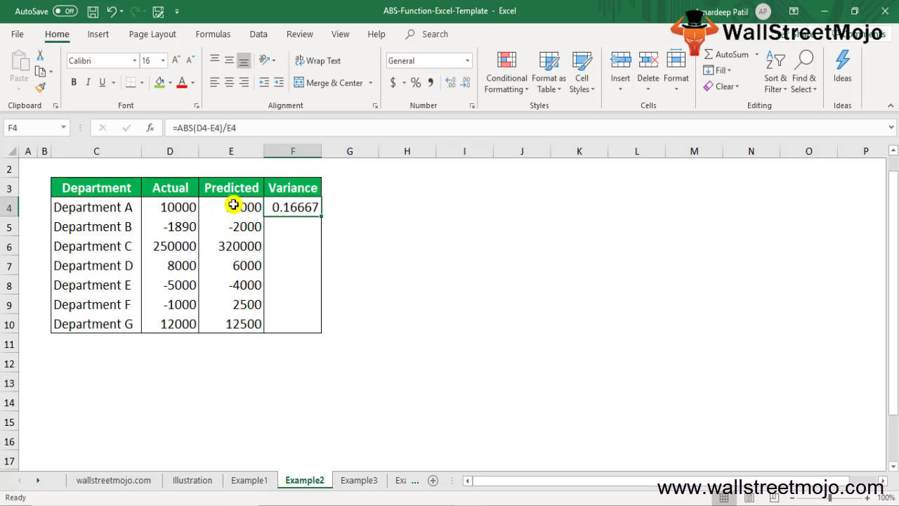
Fill the variance formula from F4 down to F10 to cover every department, and check the copied formulas.
{"action": "key", "text": "shift+Down"}
{"action": "key", "text": "shift+Down"}
{"action": "key", "text": "shift+Down"}
{"action": "key", "text": "shift+Down"}
{"action": "key", "text": "shift+Down"}
{"action": "key", "text": "shift+Down"}
{"action": "key", "text": "shift+Down"}
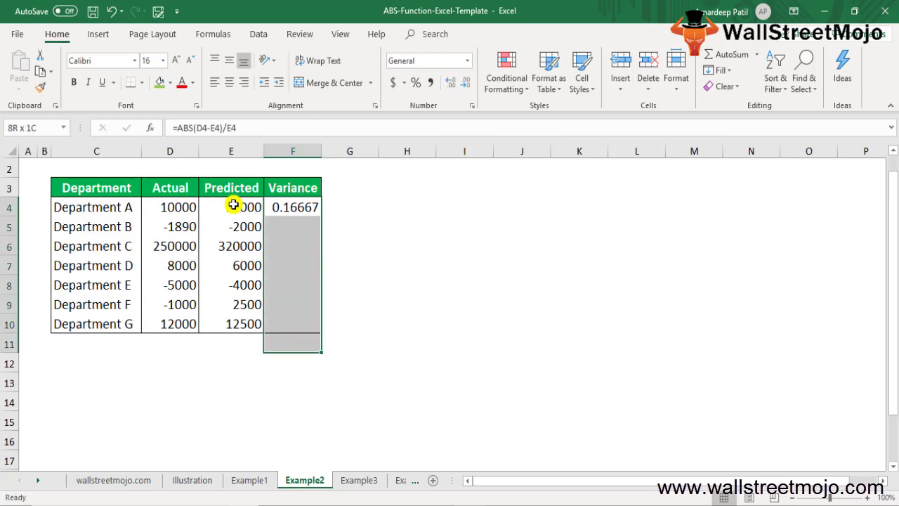
{"action": "key", "text": "shift+Up"}
{"action": "key", "text": "ctrl+d"}
{"action": "key", "text": "Down"}
{"action": "key", "text": "Down"}
{"action": "key", "text": "Down"}
{"action": "key", "text": "Down"}
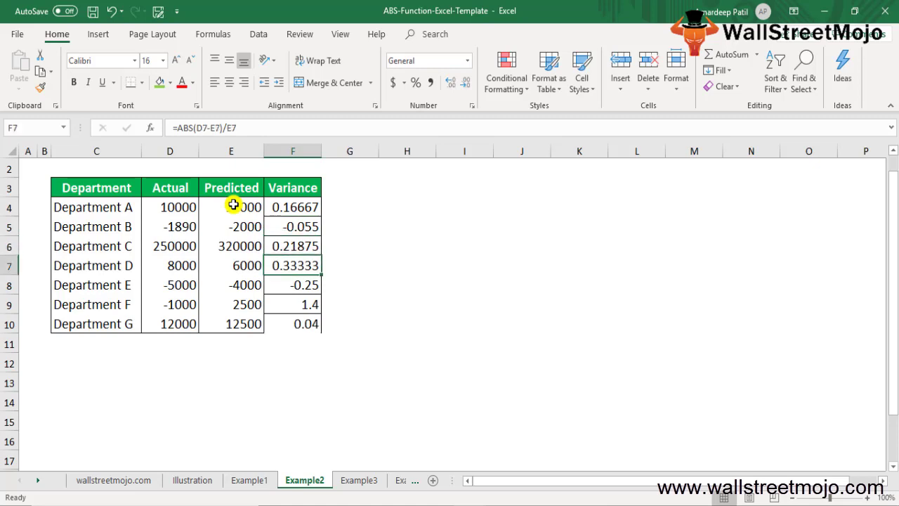
{"action": "key", "text": "Up"}
{"action": "key", "text": "Up"}
{"action": "key", "text": "Up"}
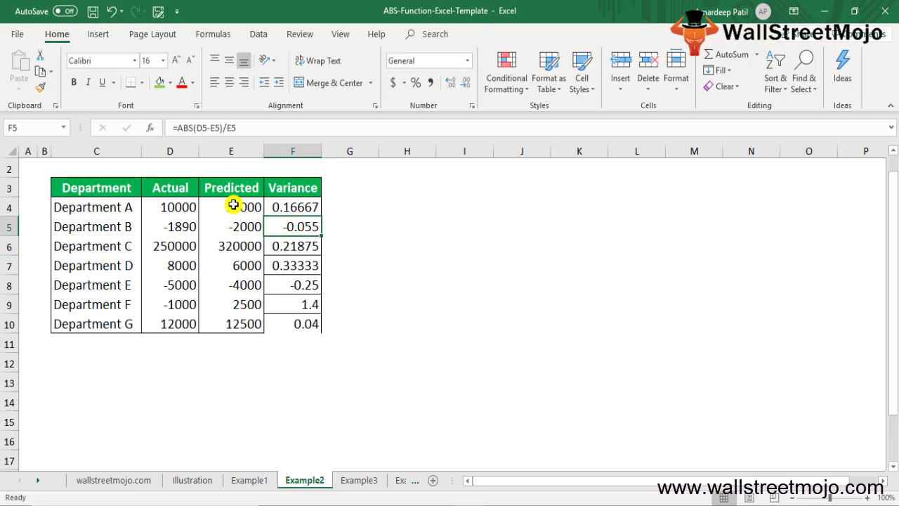
Switch to the Example3 sheet and review its list of positive and negative numbers in B3:B8.
{"action": "key", "text": "ctrl+Page_Down"}
{"action": "key", "text": "Up"}
{"action": "key", "text": "Down"}
{"action": "key", "text": "Up"}
{"action": "key", "text": "Up"}
{"action": "key", "text": "Up"}
{"action": "key", "text": "Up"}
{"action": "key", "text": "Up"}
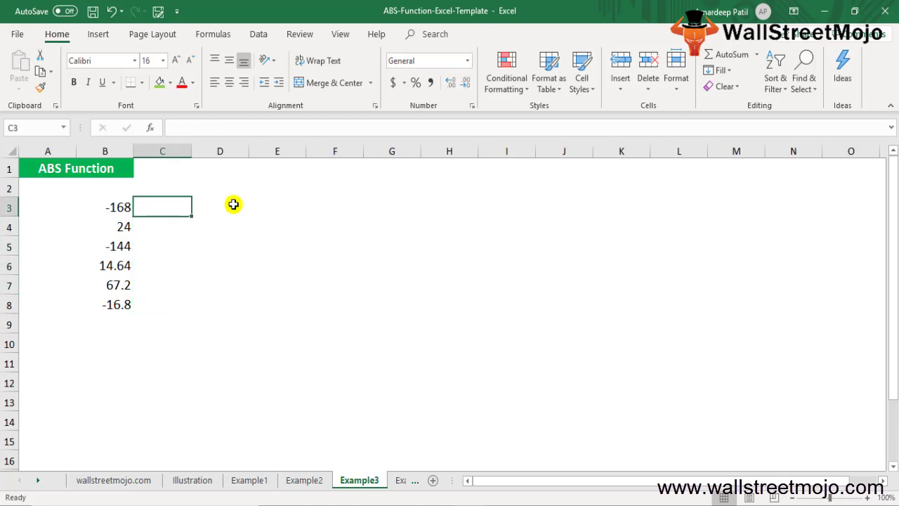
{"action": "key", "text": "Left"}
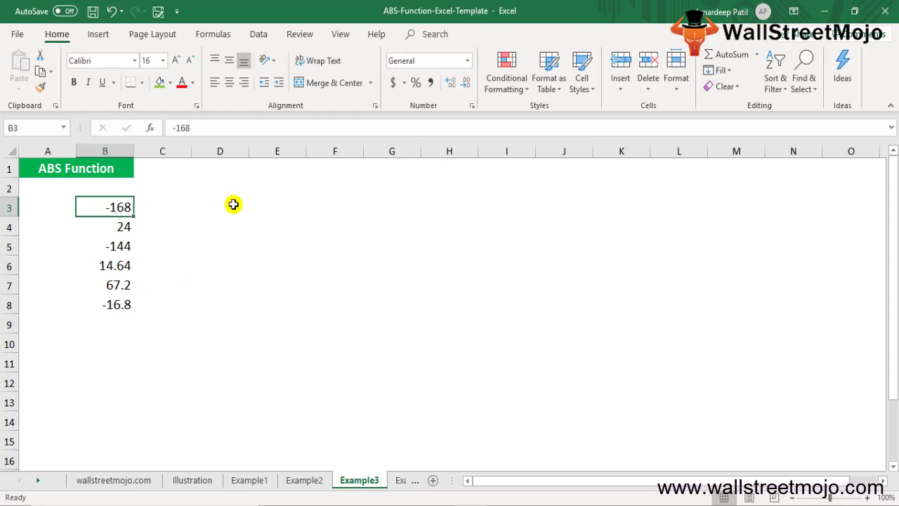
{"action": "key", "text": "ctrl+shift+Down"}
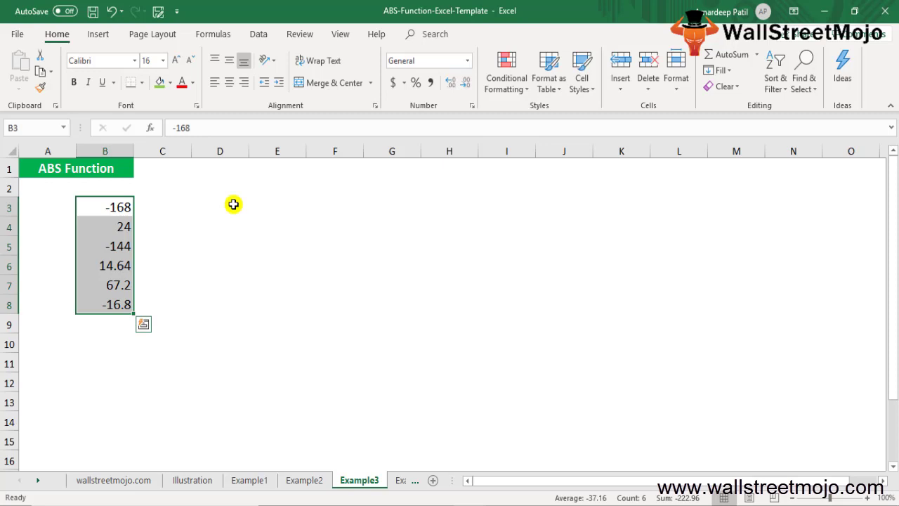
{"action": "key", "text": "Right"}
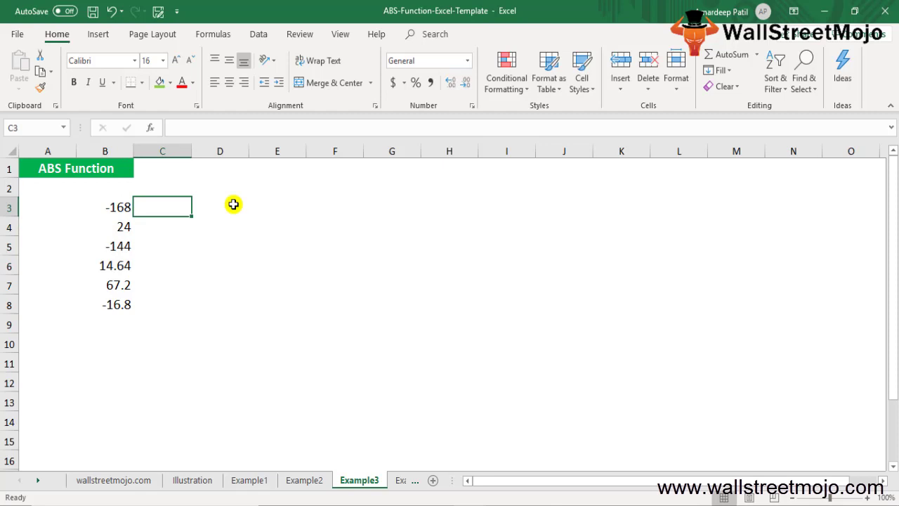
Enter the formula =IF(ABS(B3)=B3,"Positive","negative") in cell C3, beside the first number in the list.
{"action": "type", "text": "=if"}
{"action": "key", "text": "Tab"}
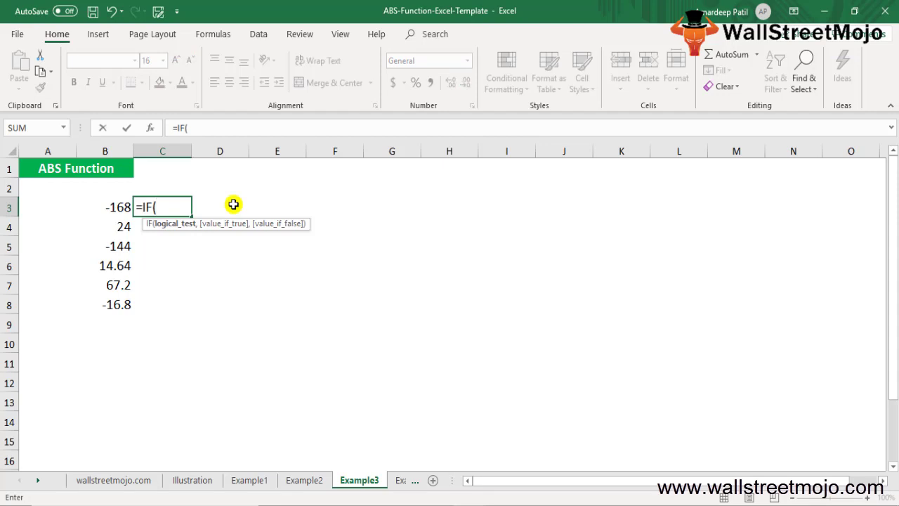
{"action": "type", "text": "abs"}
{"action": "key", "text": "Tab"}
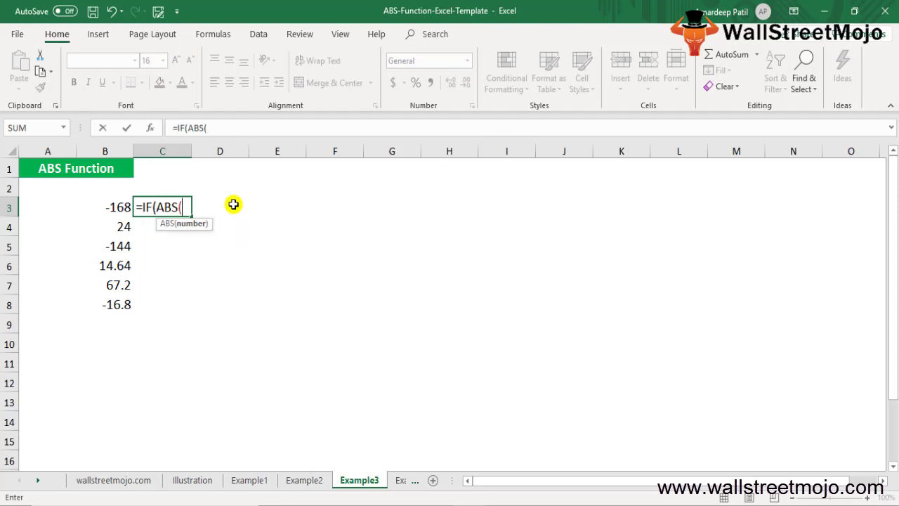
{"action": "key", "text": "Left"}
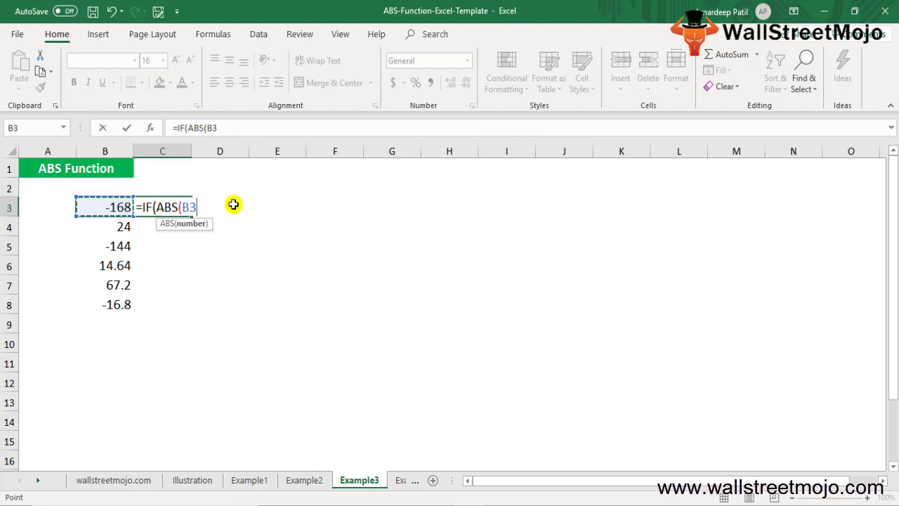
{"action": "type", "text": ")"}
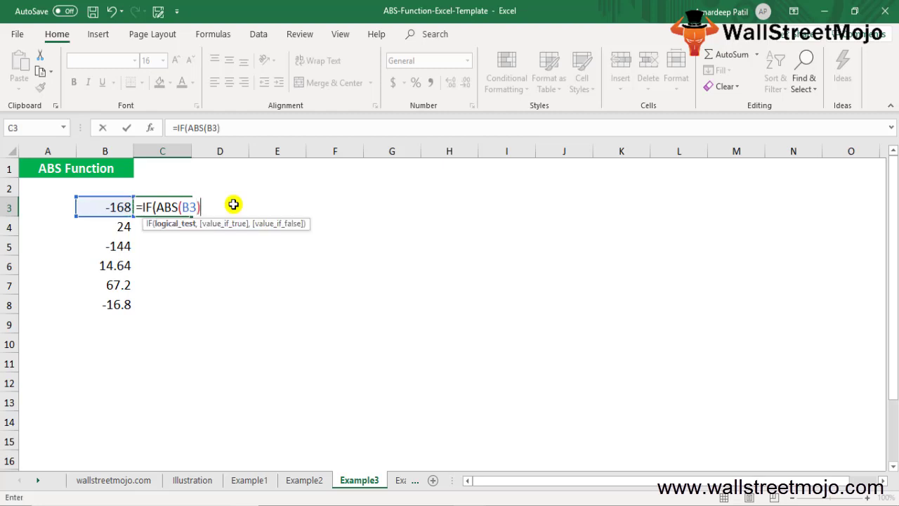
{"action": "type", "text": "="}
{"action": "key", "text": "Left"}
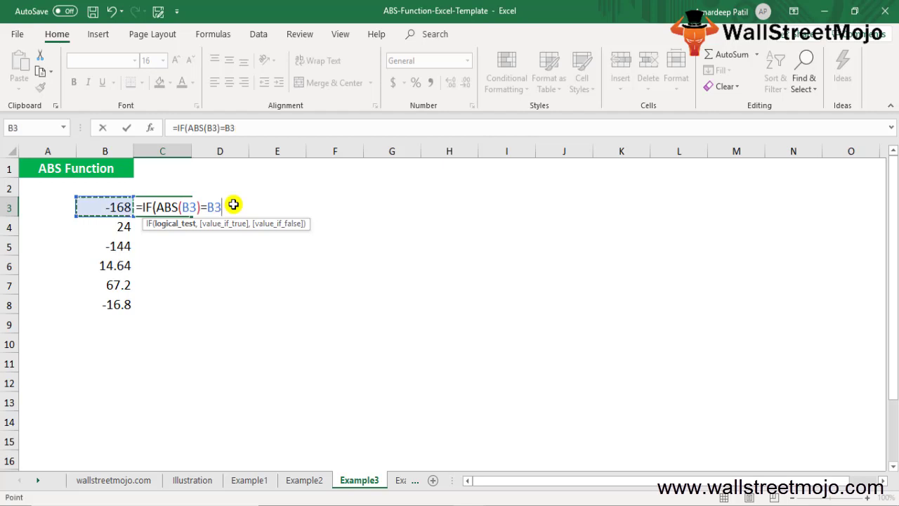
{"action": "type", "text": ","}
{"action": "type", "text": "Positive"}
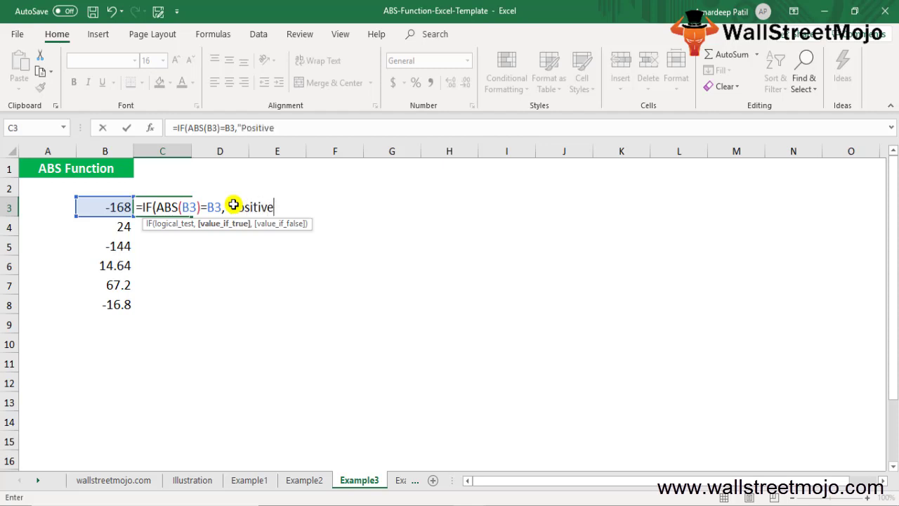
{"action": "type", "text": "\","}
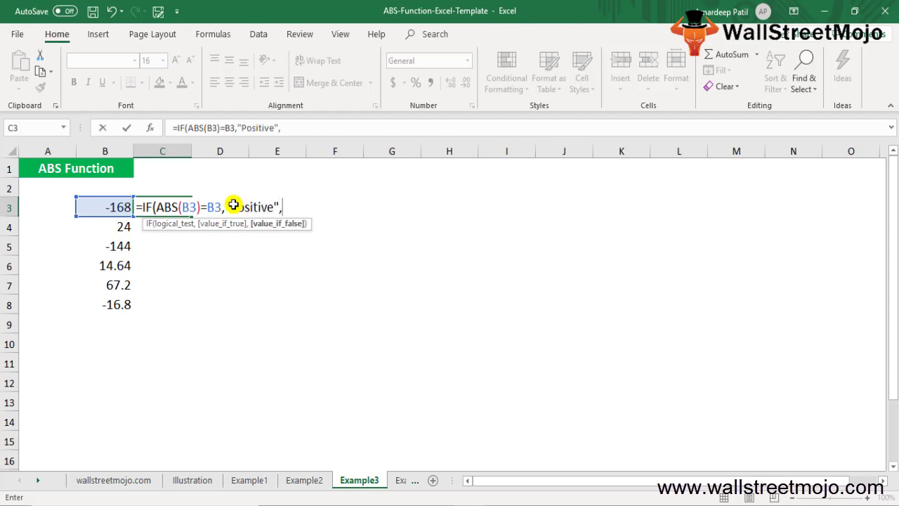
{"action": "type", "text": "\"negative\")"}
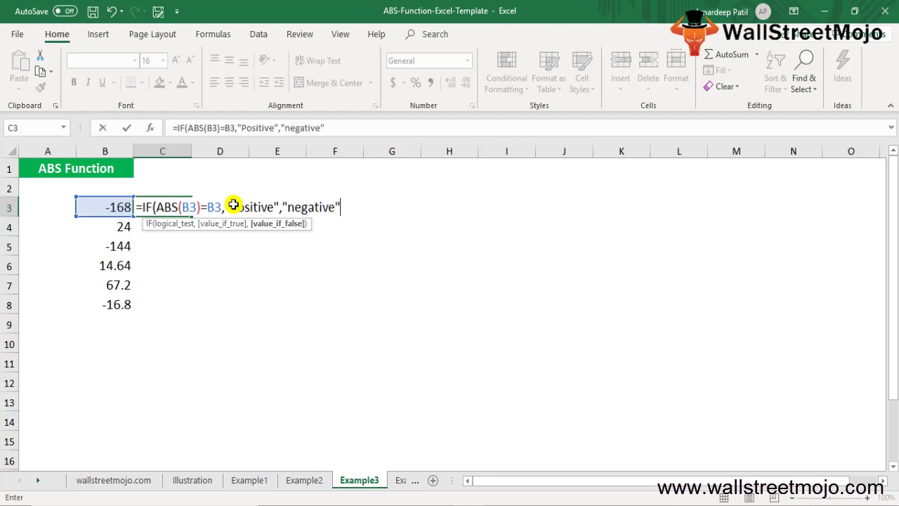
{"action": "key", "text": "Return"}
{"action": "key", "text": "Up"}
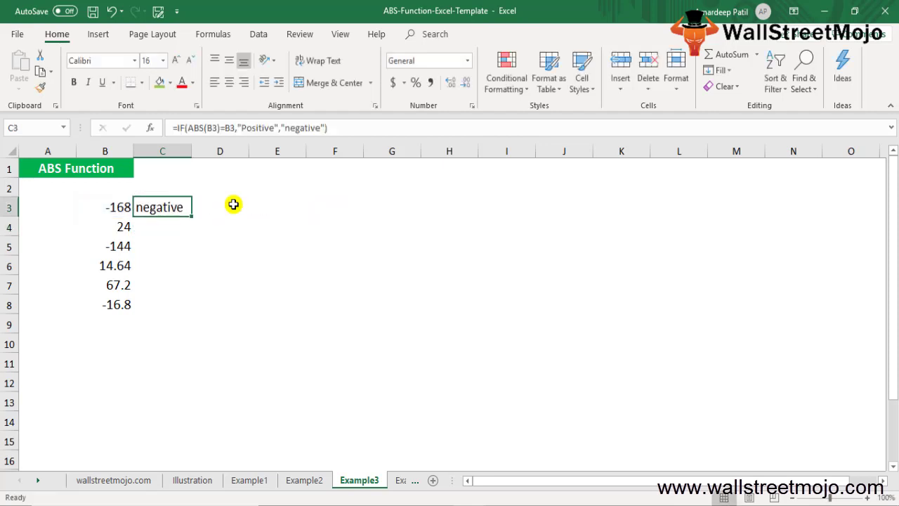
Fill the IF and ABS formula from C3 down to C8 to label every number in the list.
{"action": "key", "text": "shift+Down"}
{"action": "key", "text": "shift+Down"}
{"action": "key", "text": "shift+Down"}
{"action": "key", "text": "shift+Down"}
{"action": "key", "text": "shift+Down"}
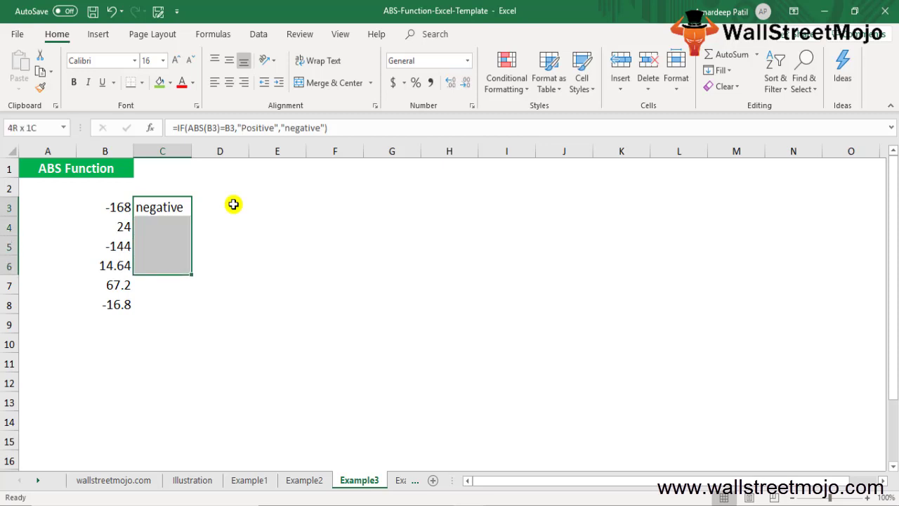
{"action": "key", "text": "ctrl+d"}
Compare the numbers in column B with the sign labels beside them in column C.
{"action": "key", "text": "Down"}
{"action": "key", "text": "Down"}
{"action": "key", "text": "Left"}
{"action": "key", "text": "Up"}
{"action": "key", "text": "Right"}
{"action": "key", "text": "Down"}
{"action": "key", "text": "Up"}
{"action": "key", "text": "Left"}
{"action": "key", "text": "Down"}
{"action": "key", "text": "Down"}
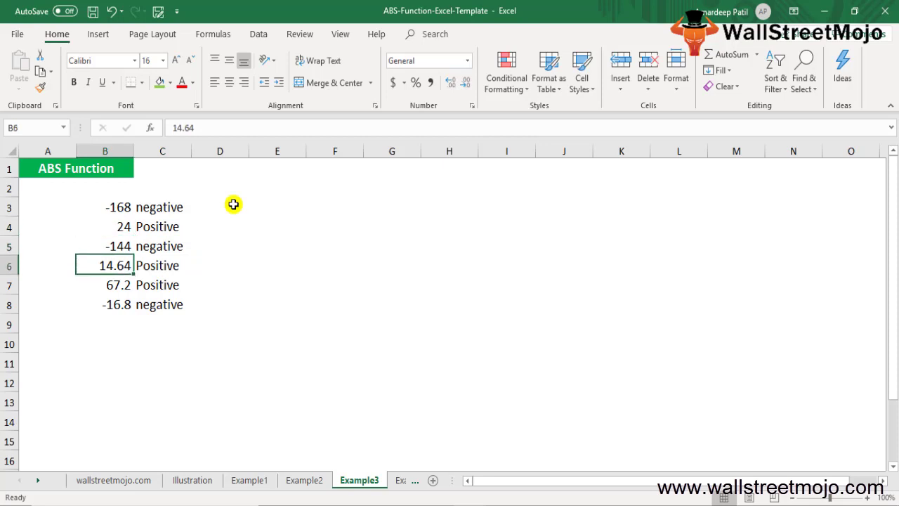
{"action": "key", "text": "shift+Down"}
{"action": "key", "text": "shift+Right"}
{"action": "key", "text": "Down"}
{"action": "key", "text": "Down"}
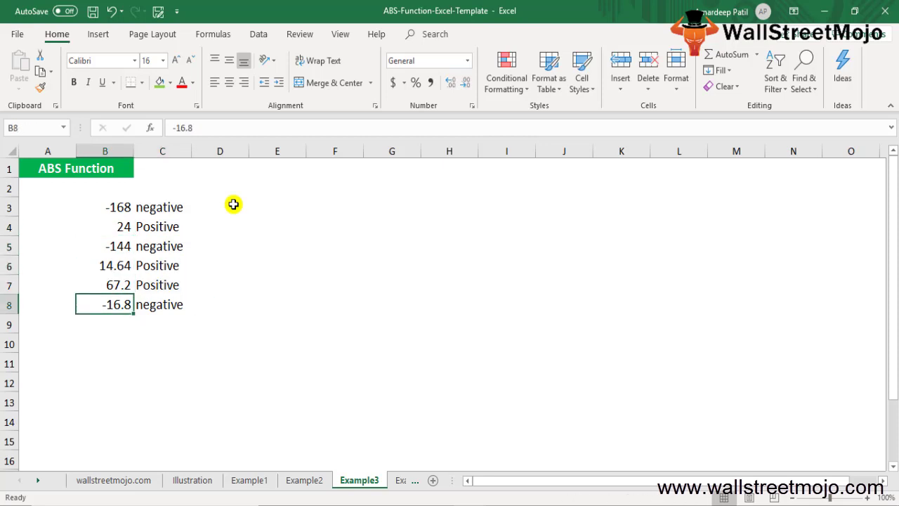
Switch to the Example4 sheet and examine the Actual and Predicted columns beside the empty result column.
{"action": "key", "text": "ctrl+Page_Down"}
{"action": "key", "text": "Up"}
{"action": "key", "text": "Up"}
{"action": "key", "text": "Up"}
{"action": "key", "text": "Up"}
{"action": "key", "text": "Up"}
{"action": "key", "text": "Up"}
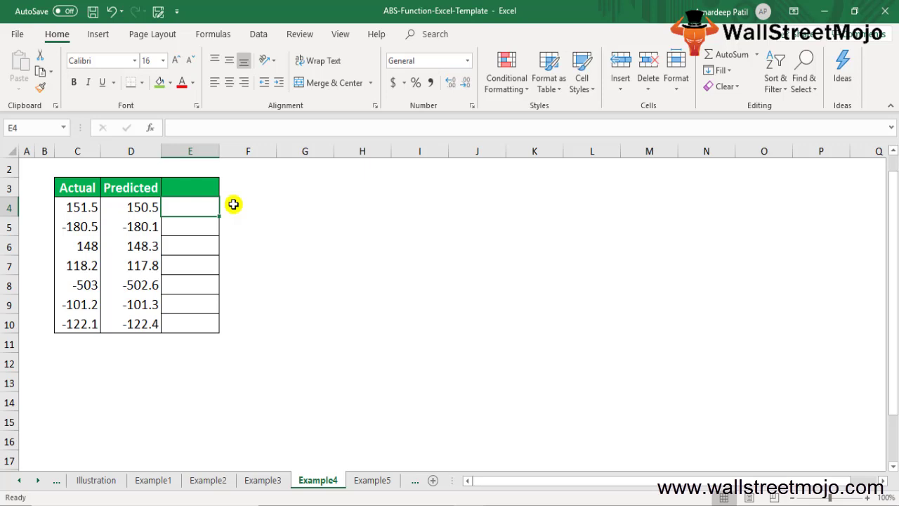
{"action": "key", "text": "Left"}
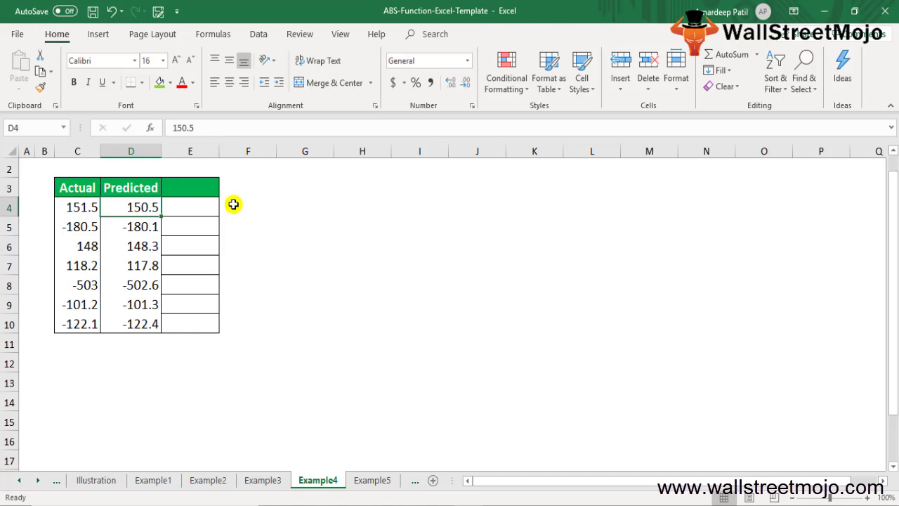
{"action": "key", "text": "Down"}
{"action": "key", "text": "Up"}
{"action": "key", "text": "Right"}
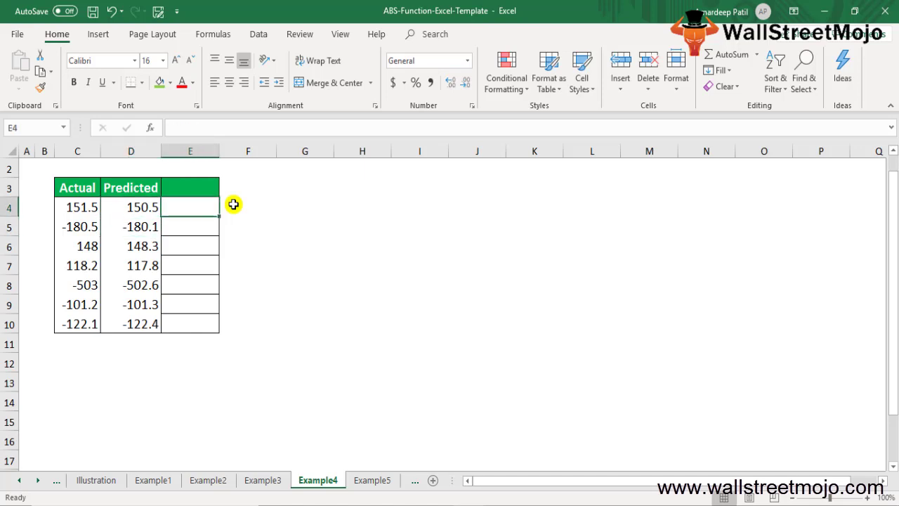
Enter the formula =IF(ABS(C4-D4)<=0.5,"Accepted","Rejected") in cell E4, for the first Actual and Predicted pair.
{"action": "type", "text": "=if"}
{"action": "key", "text": "Tab"}
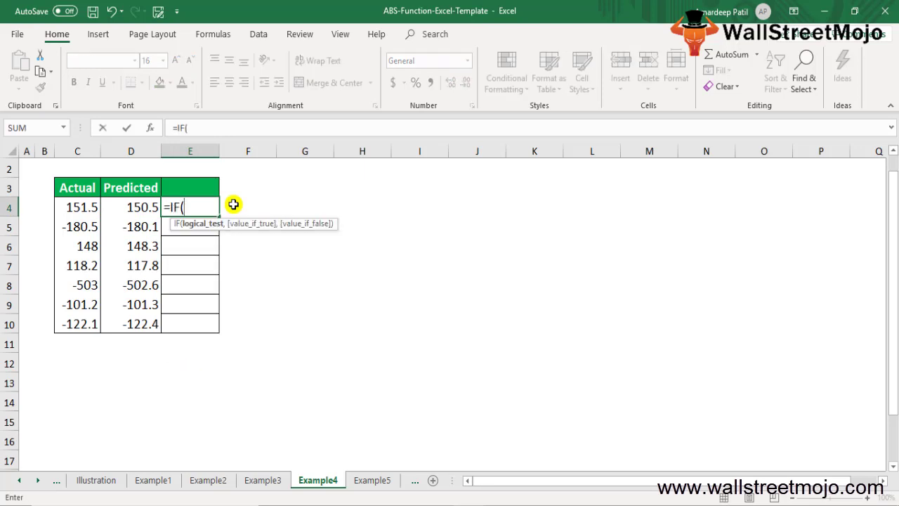
{"action": "type", "text": "abs"}
{"action": "key", "text": "Tab"}
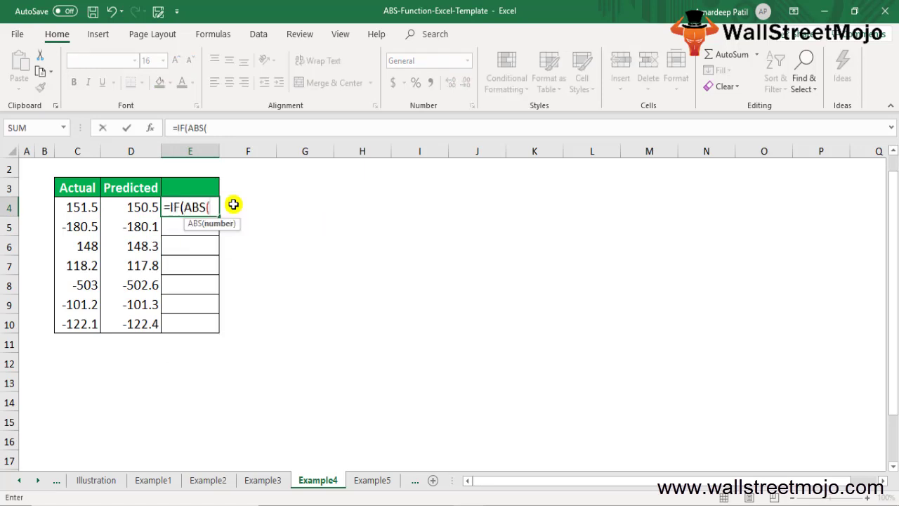
{"action": "key", "text": "Left"}
{"action": "key", "text": "Left"}
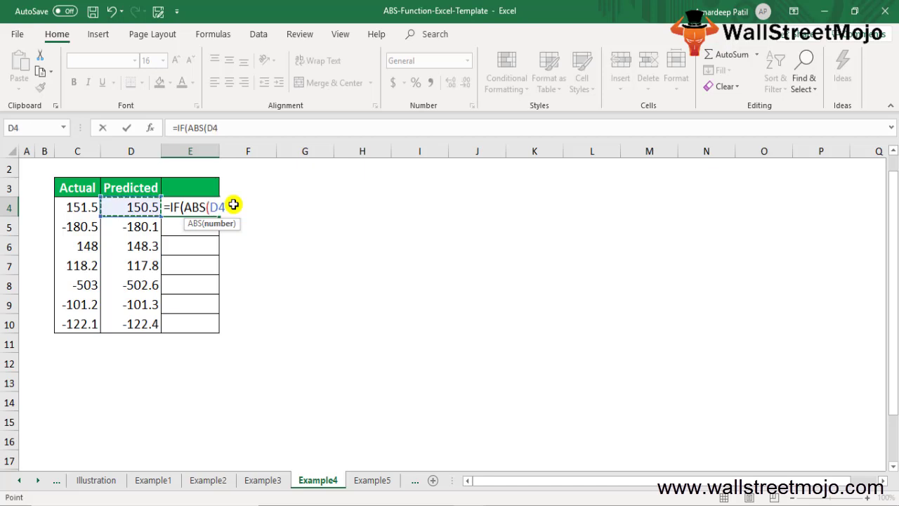
{"action": "type", "text": "-"}
{"action": "key", "text": "Left"}
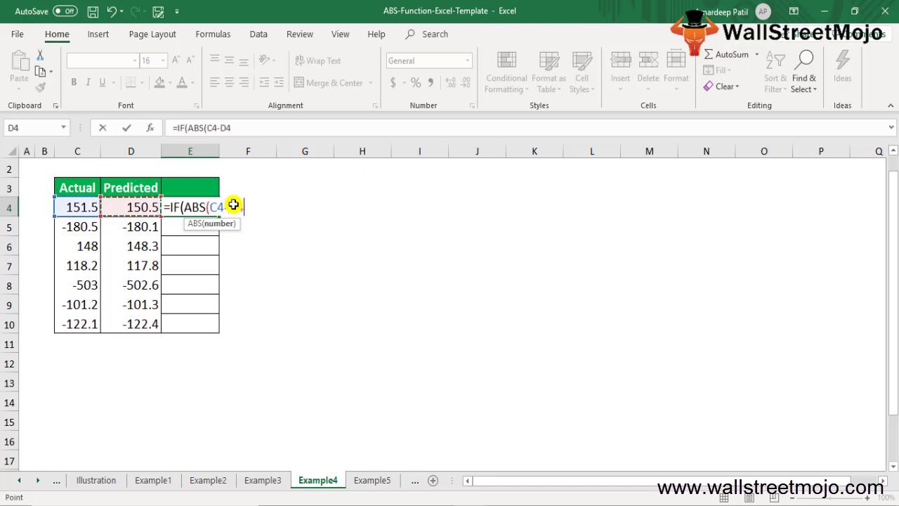
{"action": "type", "text": ")<"}
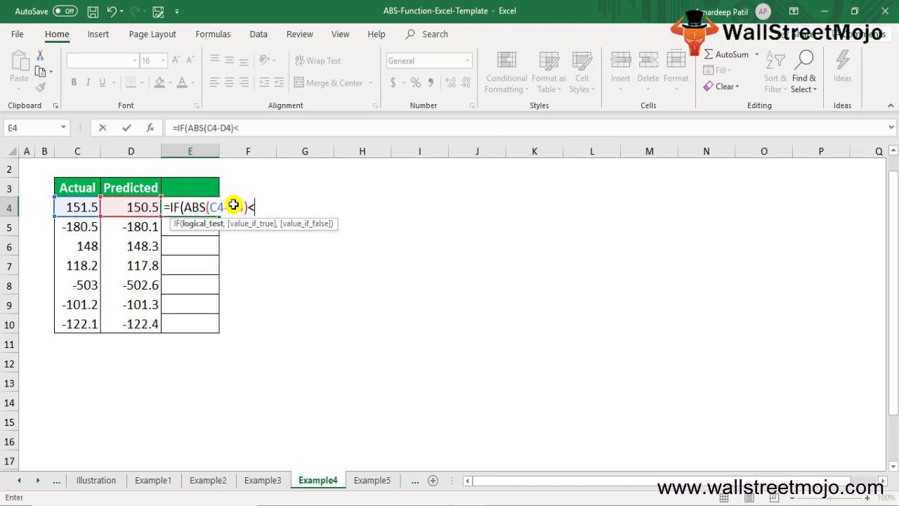
{"action": "type", "text": "=0.5,\"accep"}
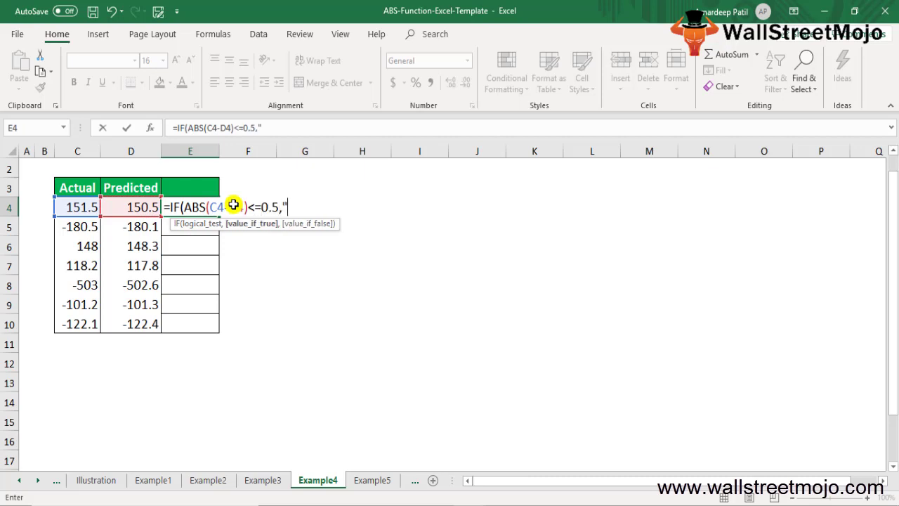
{"action": "key", "text": "BackSpace"}
{"action": "key", "text": "BackSpace"}
{"action": "key", "text": "BackSpace"}
{"action": "key", "text": "BackSpace"}
{"action": "key", "text": "BackSpace"}
{"action": "type", "text": "Accepted\",\"re"}
{"action": "key", "text": "BackSpace"}
{"action": "key", "text": "BackSpace"}
{"action": "type", "text": "Rejext"}
{"action": "key", "text": "BackSpace"}
{"action": "key", "text": "BackSpace"}
{"action": "type", "text": "cted"}
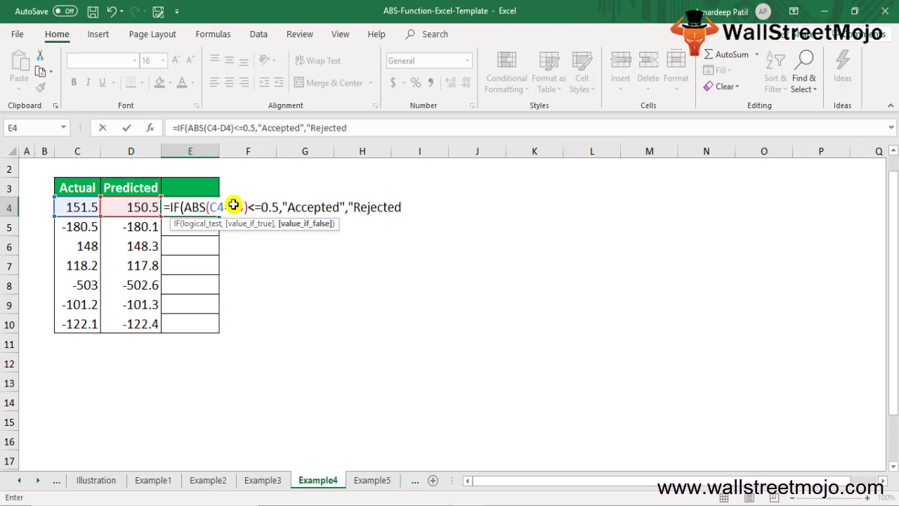
{"action": "type", "text": "\")"}
{"action": "key", "text": "Return"}
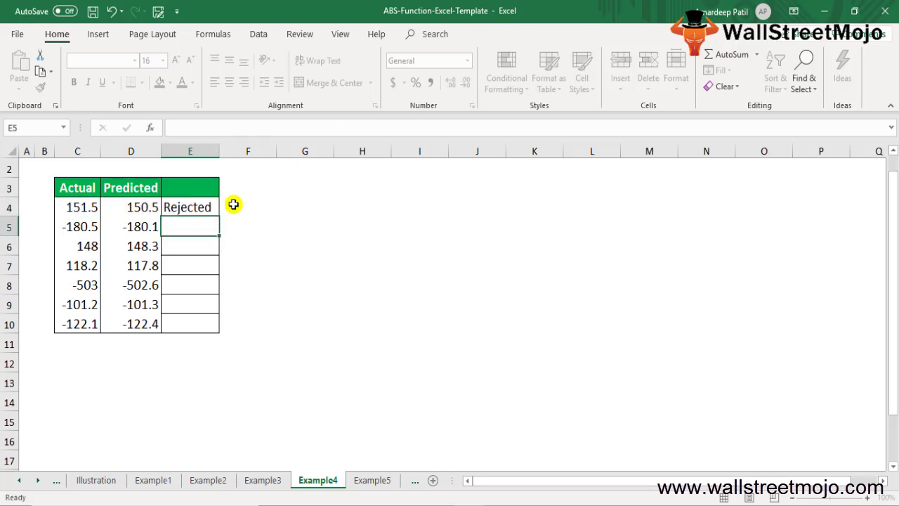
{"action": "key", "text": "Up"}
{"action": "key", "text": "BackSpace"}
{"action": "key", "text": "Escape"}
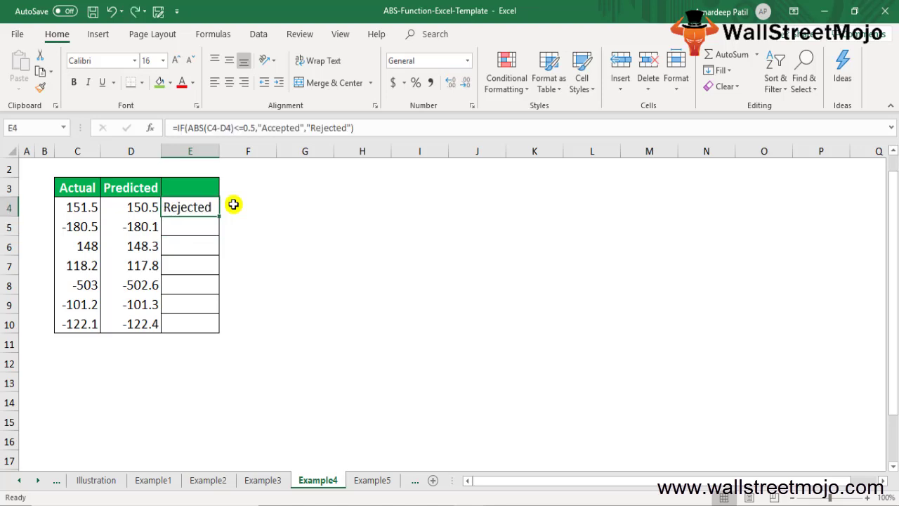
Fill the tolerance check formula from E4 down to E10 for every Actual and Predicted pair.
{"action": "key", "text": "shift+Down"}
{"action": "key", "text": "shift+Down"}
{"action": "key", "text": "shift+Down"}
{"action": "key", "text": "shift+Down"}
{"action": "key", "text": "shift+Down"}
{"action": "key", "text": "shift+Down"}
{"action": "key", "text": "ctrl+d"}
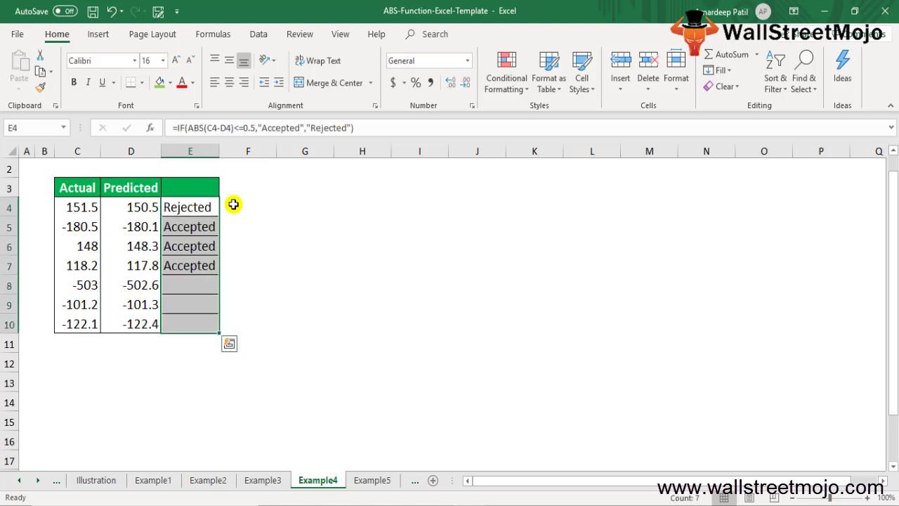
Compare the Accepted or Rejected results in column E with the Actual and Predicted values beside them.
{"action": "key", "text": "Down"}
{"action": "key", "text": "shift+Down"}
{"action": "key", "text": "shift+Up"}
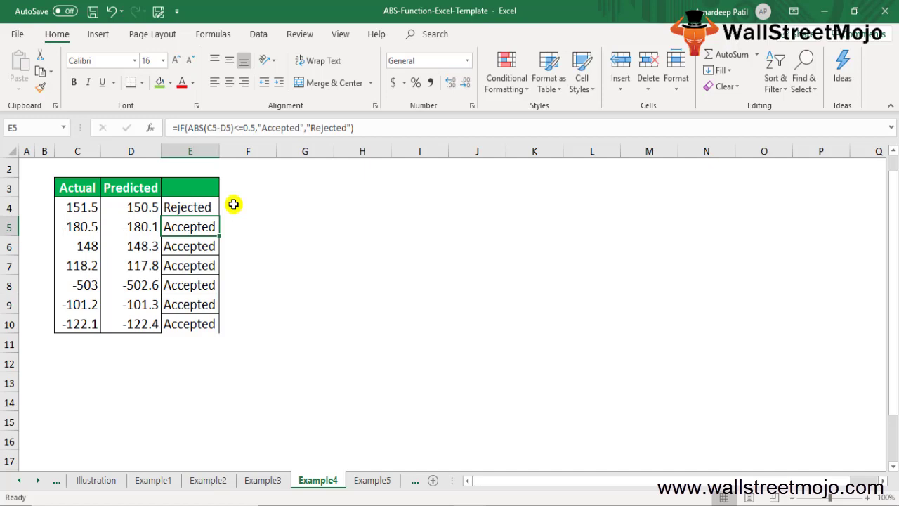
{"action": "key", "text": "Up"}
{"action": "key", "text": "Down"}
{"action": "key", "text": "Down"}
{"action": "key", "text": "Left"}
{"action": "key", "text": "Up"}
{"action": "key", "text": "Up"}
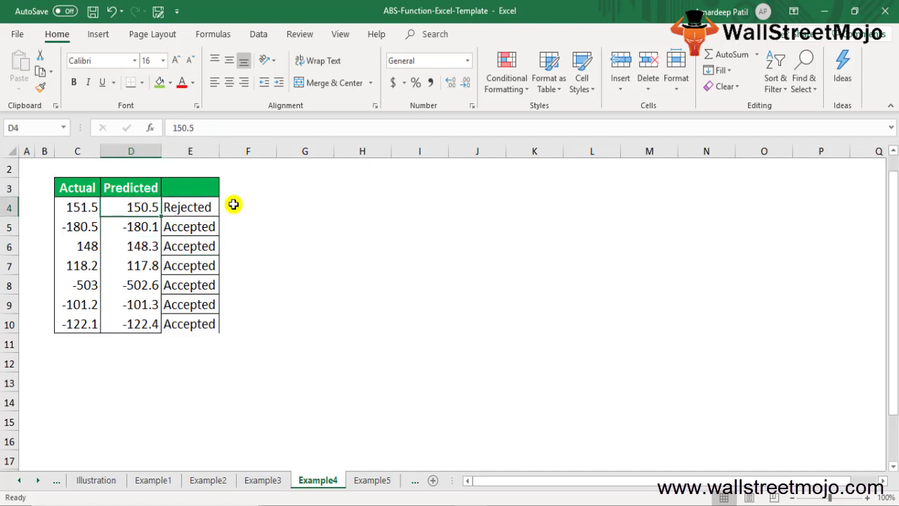
{"action": "key", "text": "Right"}
{"action": "key", "text": "Down"}
{"action": "key", "text": "Down"}
{"action": "key", "text": "Down"}
{"action": "key", "text": "Down"}
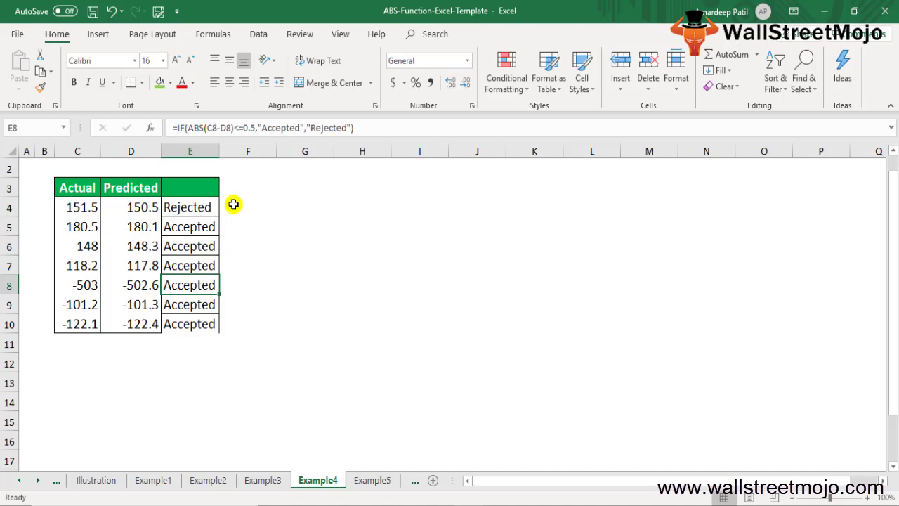
On the Example5 sheet, write the outer IF test ABS(EVEN(B3)-B3)>1 of the formula in cell C3.
{"action": "key", "text": "ctrl+Page_Down"}
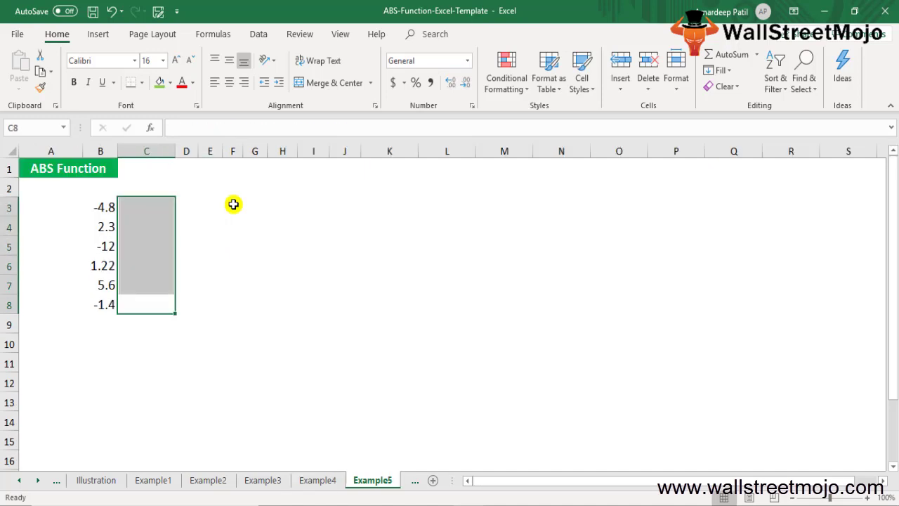
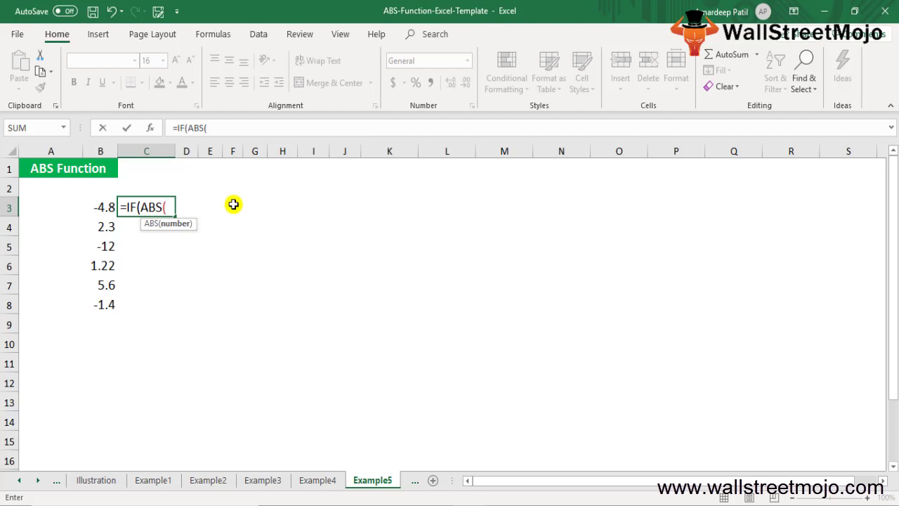
{"action": "type", "text": "even"}
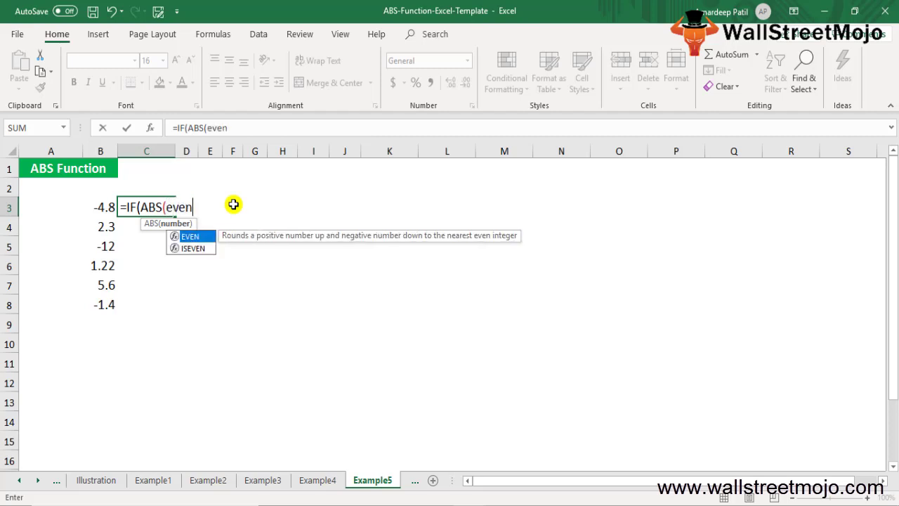
{"action": "key", "text": "Tab"}
{"action": "key", "text": "Left"}
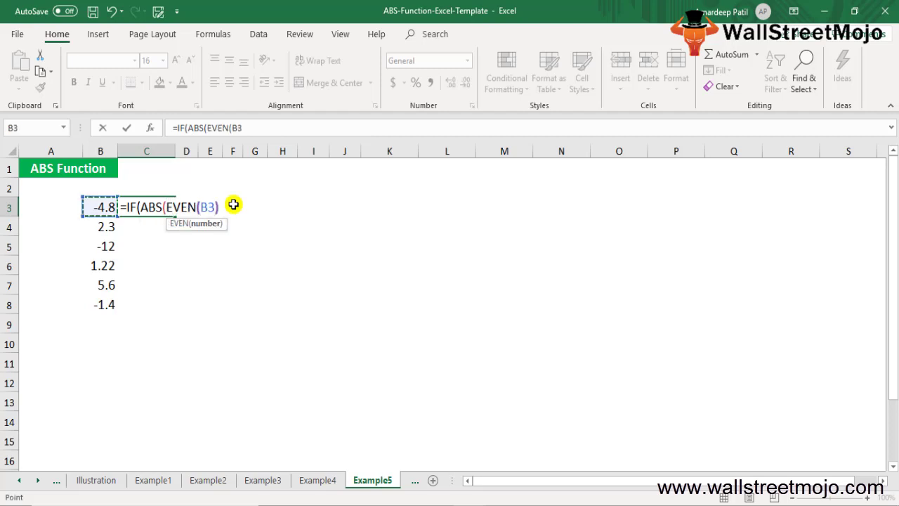
{"action": "type", "text": ")-"}
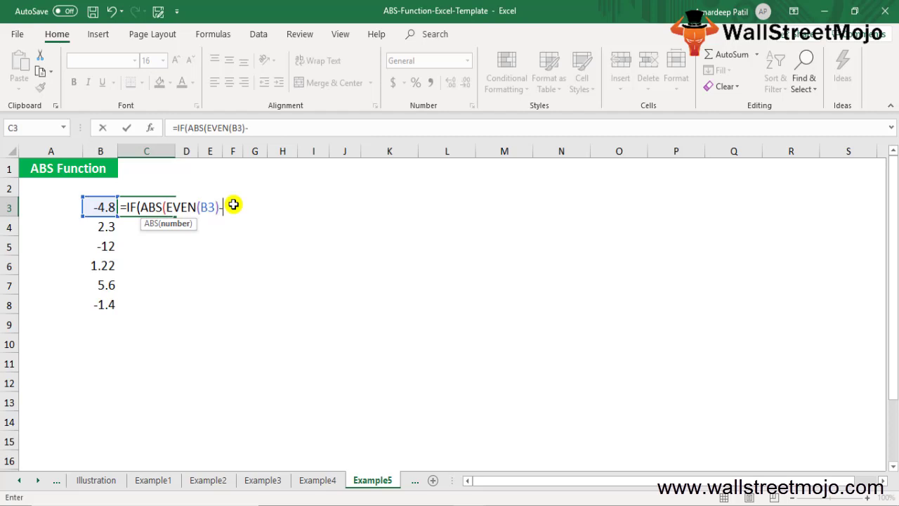
{"action": "key", "text": "Left"}
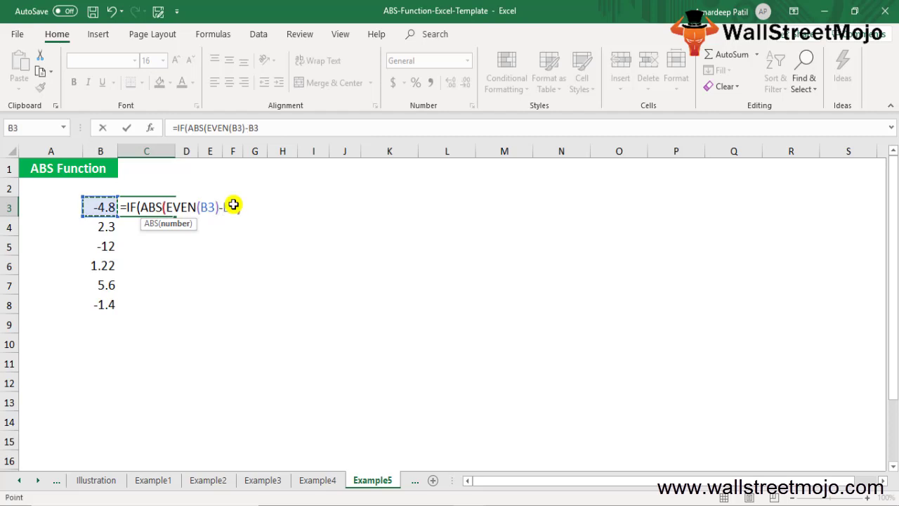
{"action": "type", "text": ")>1"}
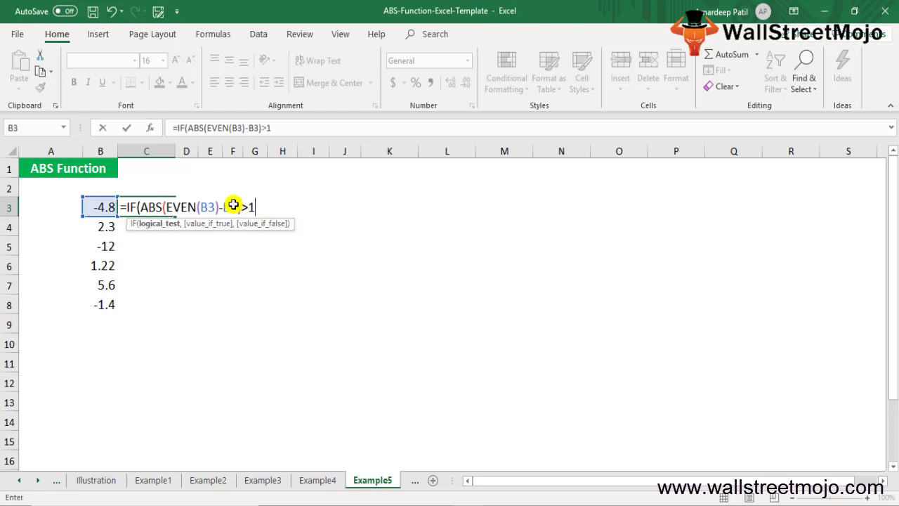
Nest a second IF as the value if true, testing B3<0 and returning EVEN(B3)+2 when met.
{"action": "type", "text": ",IF("}
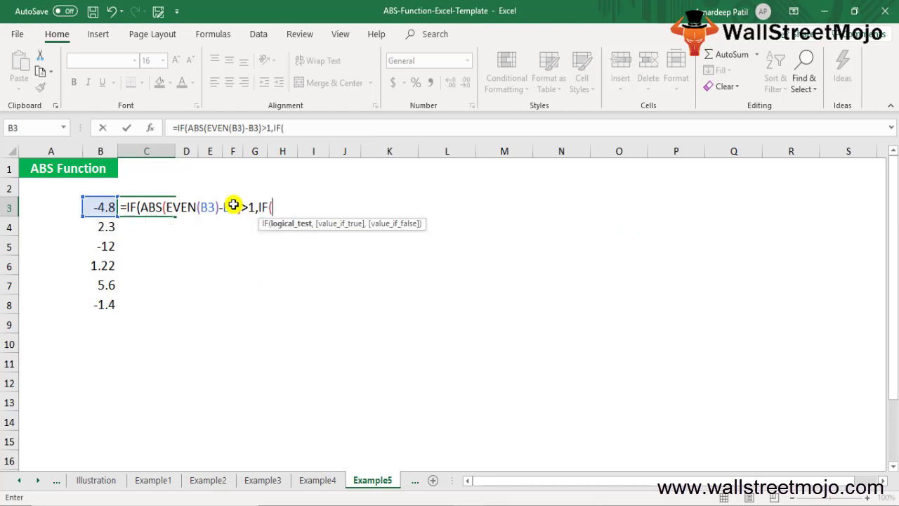
{"action": "key", "text": "Left"}
{"action": "key", "text": "Left"}
{"action": "key", "text": "Right"}
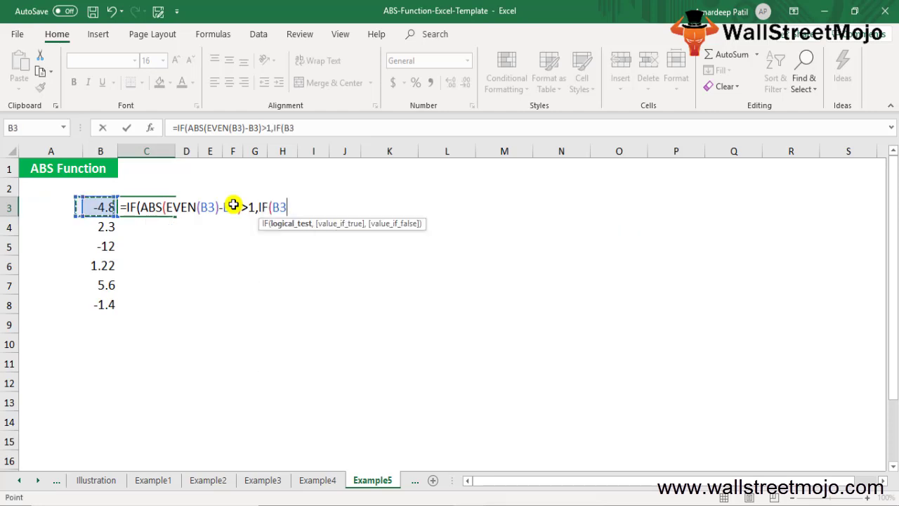
{"action": "type", "text": "<"}
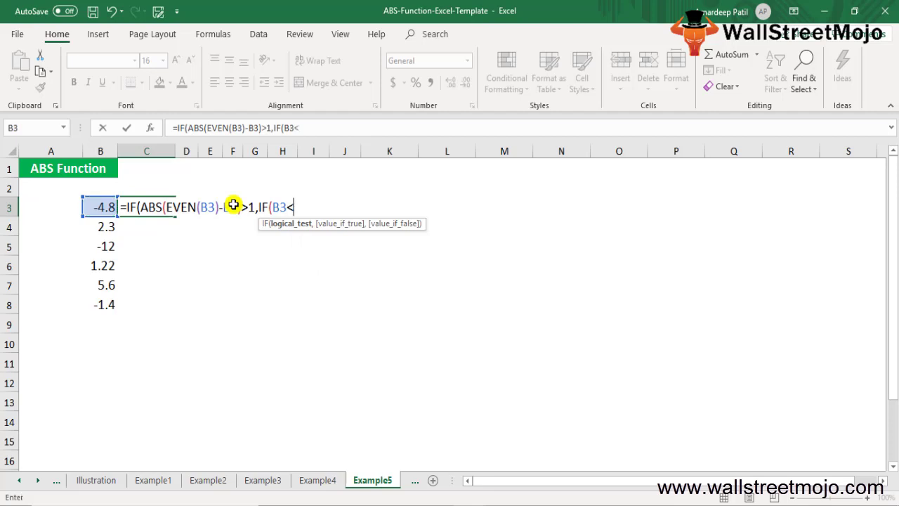
{"action": "type", "text": "0,even"}
{"action": "key", "text": "Tab"}
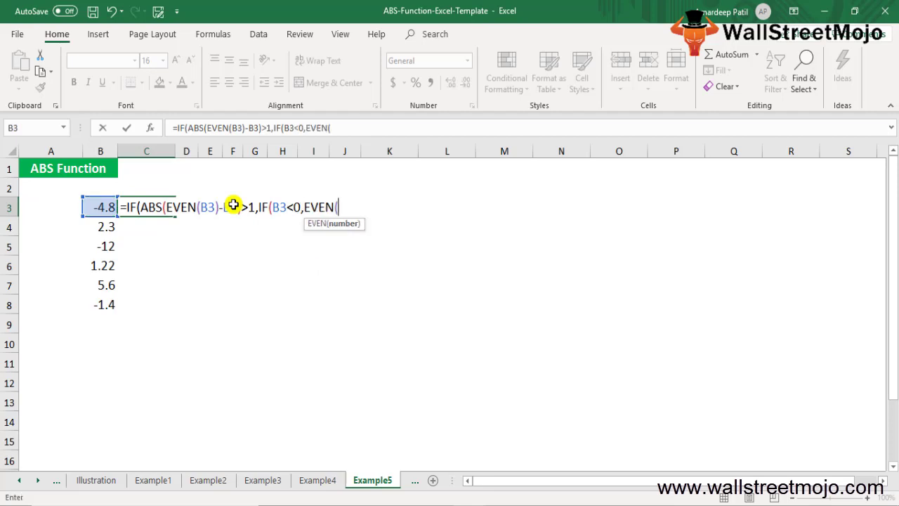
{"action": "key", "text": "Left"}
{"action": "key", "text": "Left"}
{"action": "key", "text": "Right"}
{"action": "type", "text": ")"}
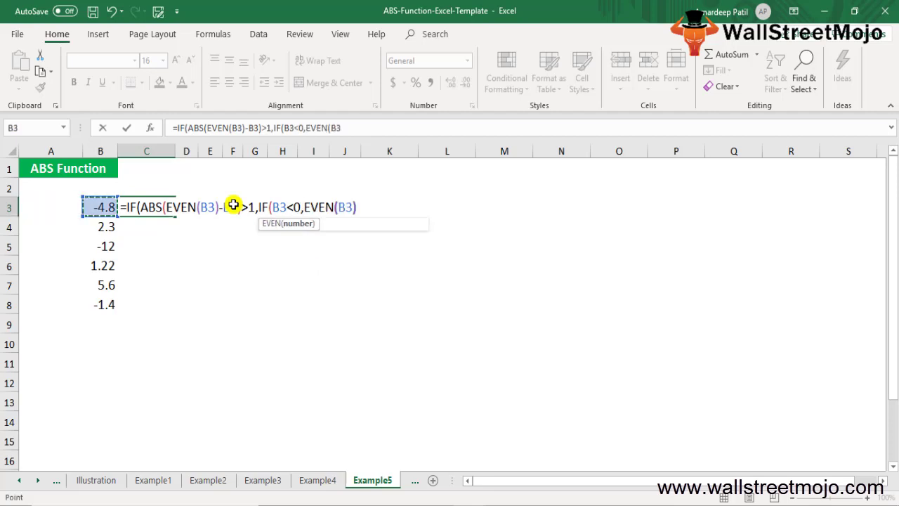
{"action": "type", "text": "+"}
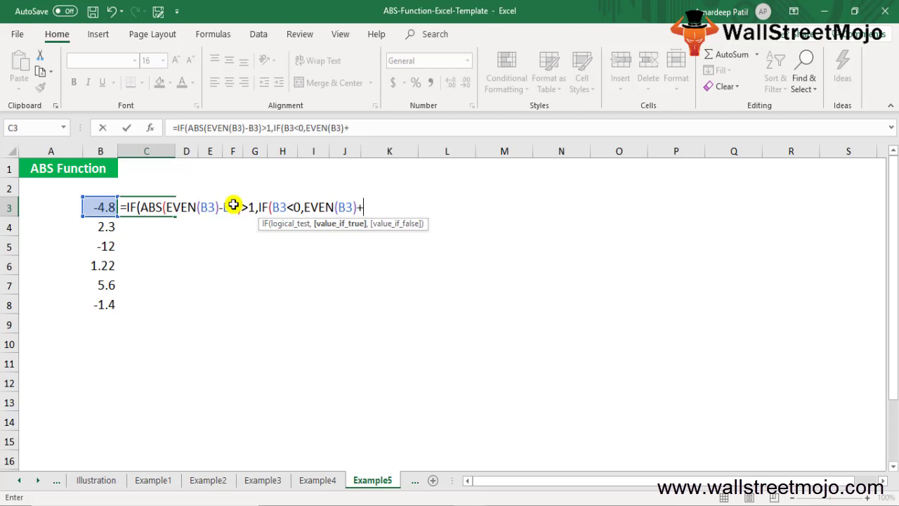
{"action": "type", "text": "2,even"}
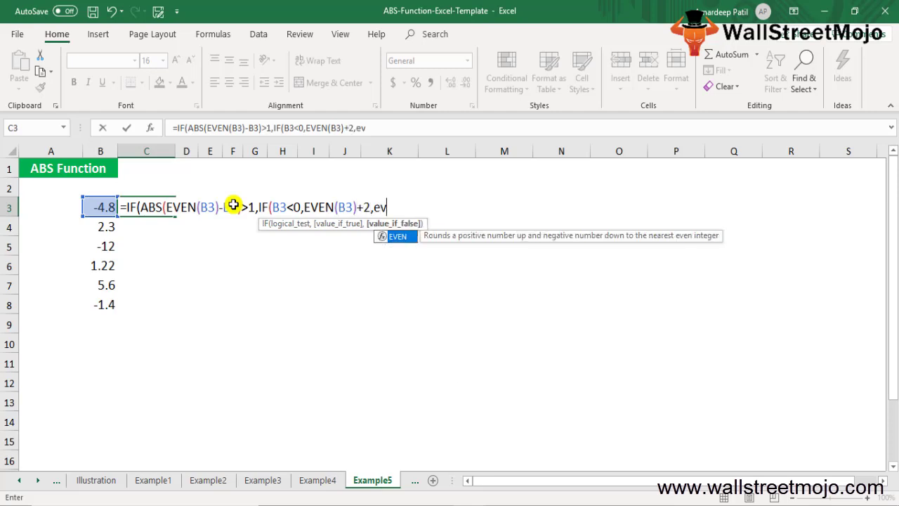
Complete the nested IF with EVEN(B3)-2 as its value if false.
{"action": "key", "text": "Tab"}
{"action": "key", "text": "Left"}
{"action": "key", "text": "Left"}
{"action": "key", "text": "Left"}
{"action": "key", "text": "Left"}
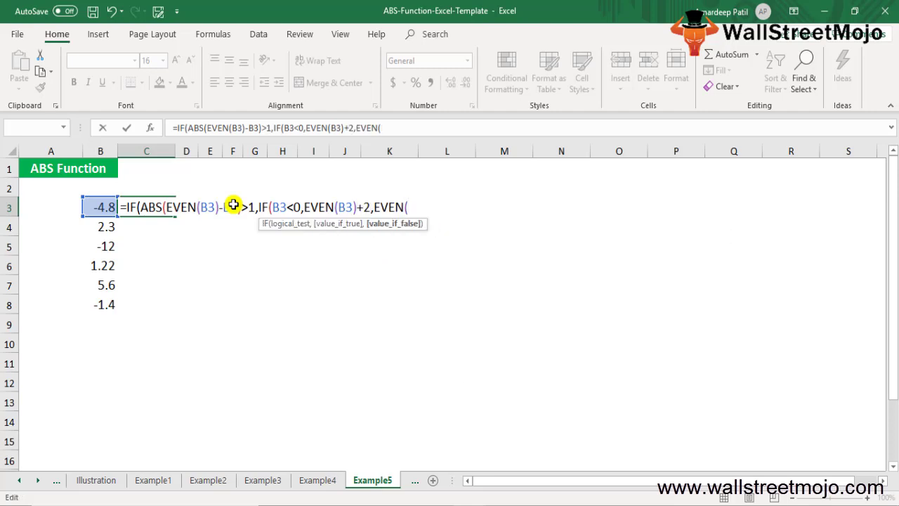
{"action": "left_click", "coordinate": [410, 207]}
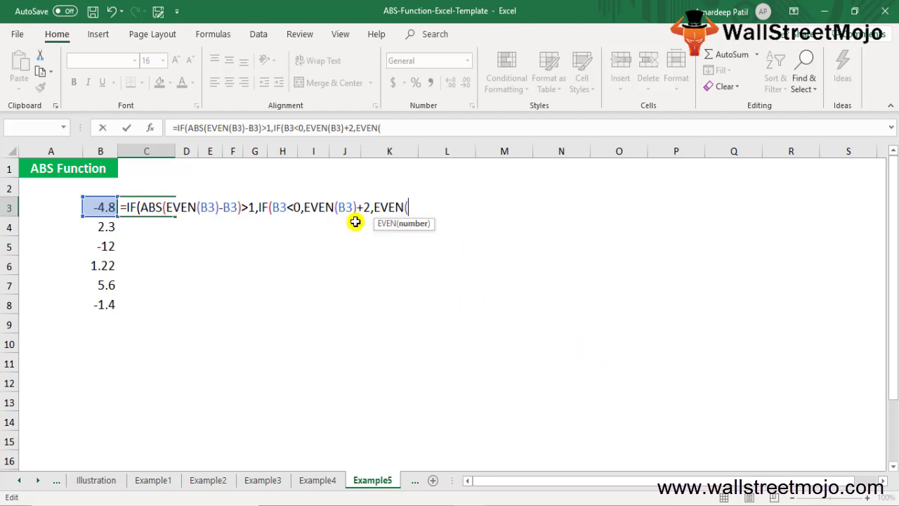
{"action": "left_click", "coordinate": [94, 208]}
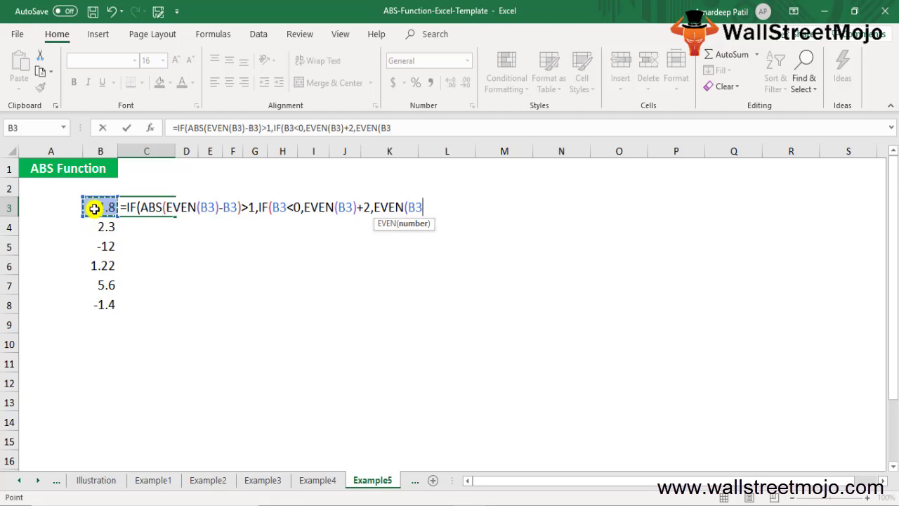
{"action": "type", "text": "-"}
{"action": "key", "text": "BackSpace"}
{"action": "type", "text": ")-12"}
{"action": "key", "text": "BackSpace"}
{"action": "key", "text": "BackSpace"}
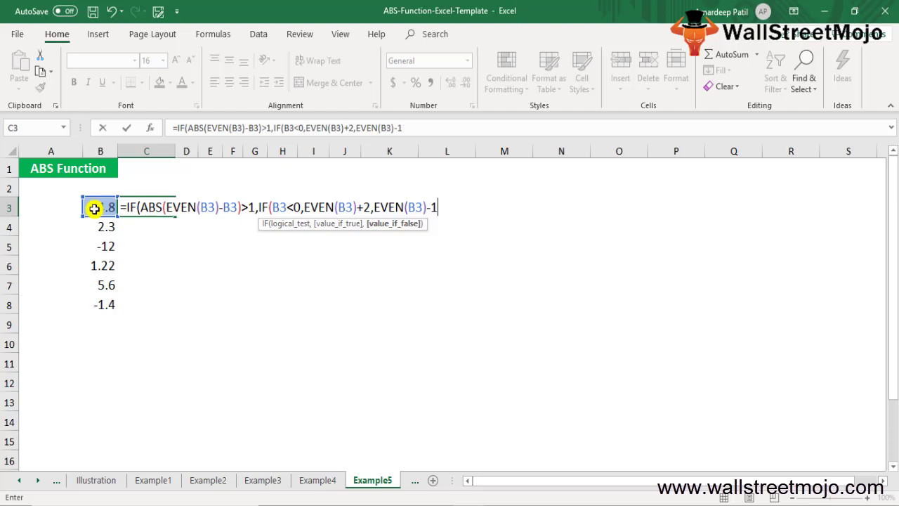
{"action": "type", "text": "2"}
{"action": "type", "text": ")"}
Set EVEN(B3) as the outer IF's value if false and enter the formula in C3.
{"action": "type", "text": ",even"}
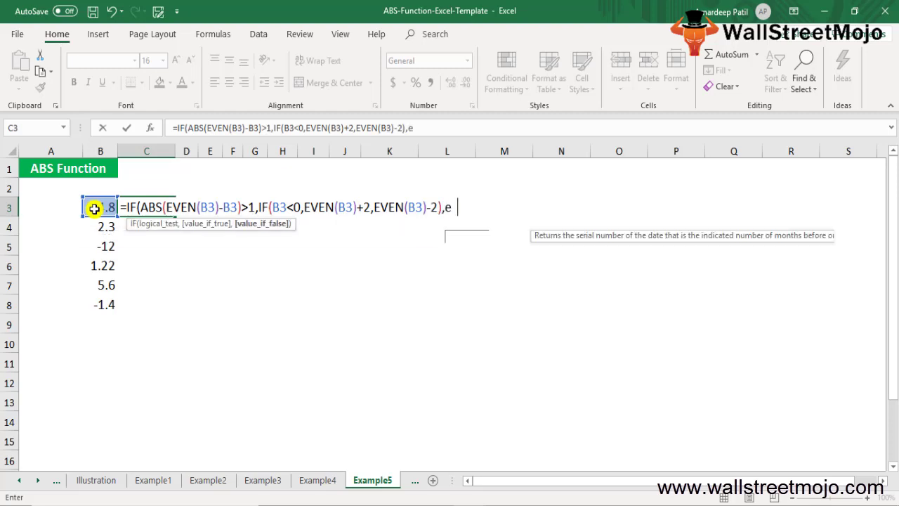
{"action": "key", "text": "Tab"}
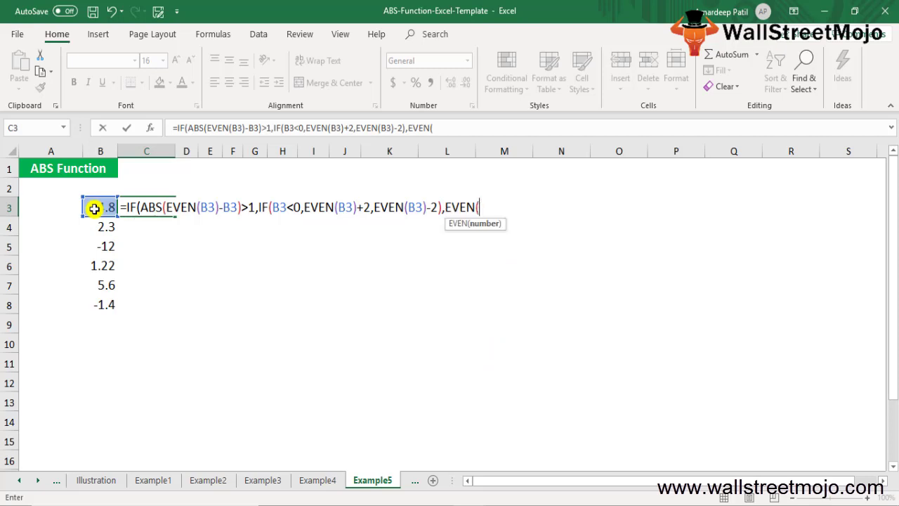
{"action": "left_click", "coordinate": [88, 207]}
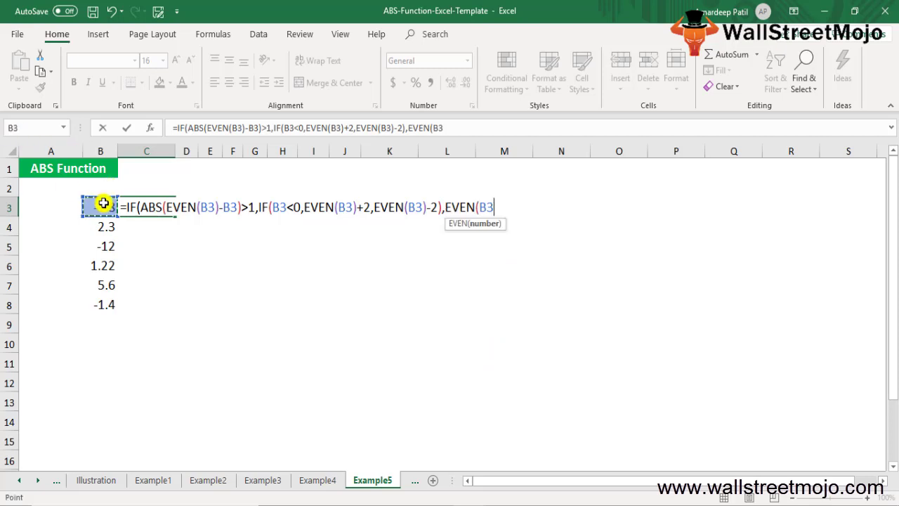
{"action": "key", "text": "ctrl+Return"}
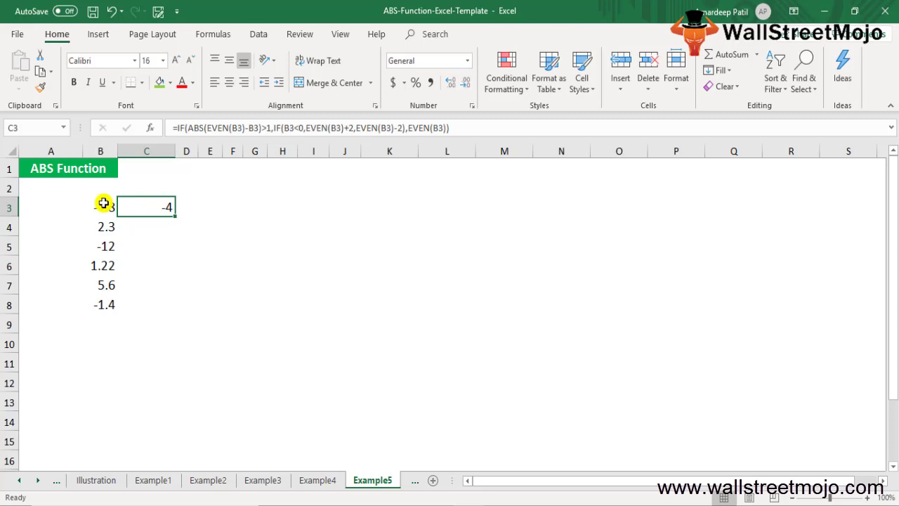
Check the C3 result against B3 and fill the formula down to C8 for the whole list.
{"action": "left_click", "coordinate": [104, 203]}
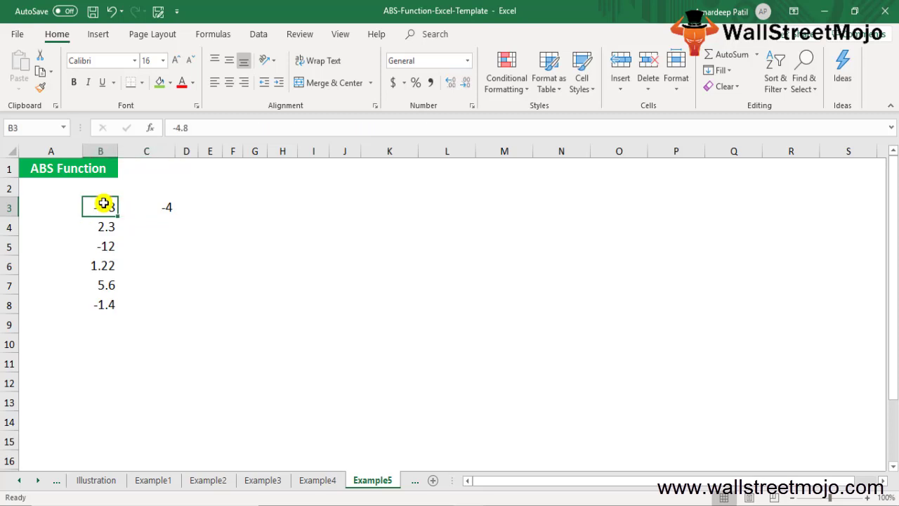
{"action": "key", "text": "Right"}
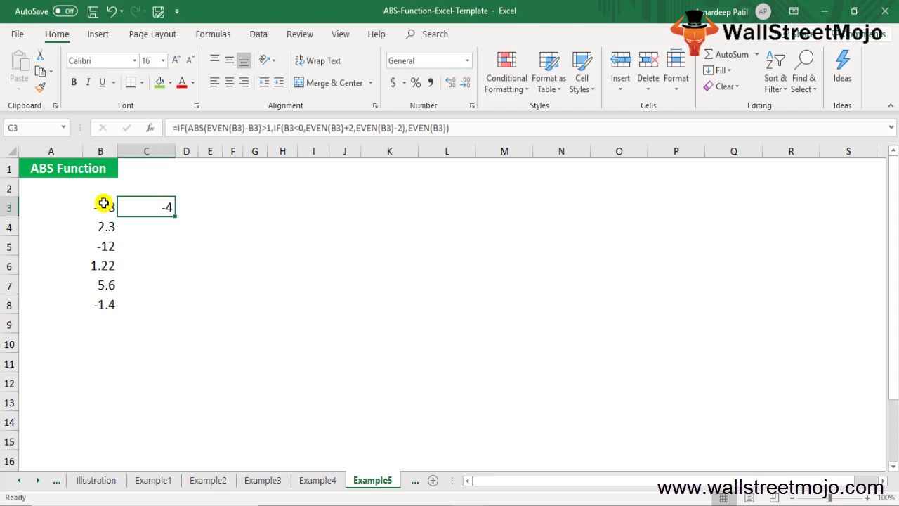
{"action": "key", "text": "Left"}
{"action": "key", "text": "Right"}
{"action": "key", "text": "shift+Down"}
{"action": "key", "text": "shift+Down"}
{"action": "key", "text": "shift+Down"}
{"action": "key", "text": "shift+Down"}
{"action": "key", "text": "shift+Down"}
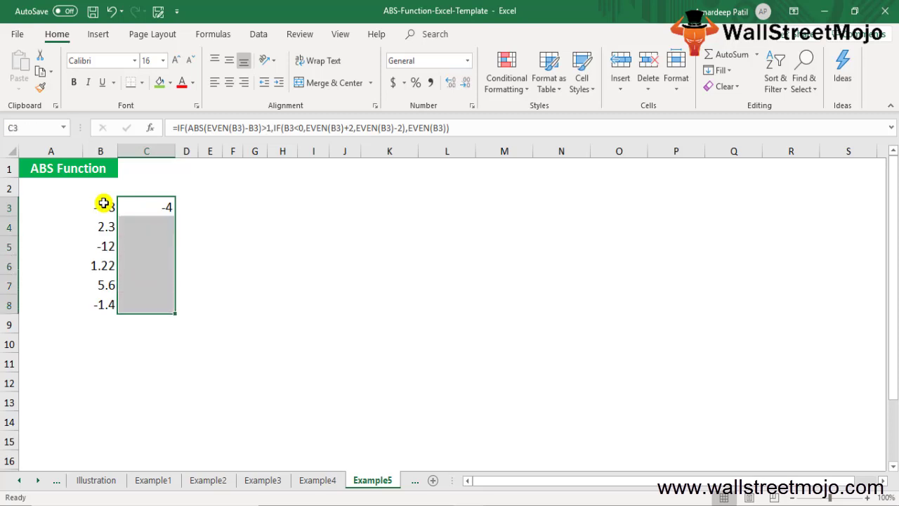
{"action": "key", "text": "ctrl+d"}
Switch to the Example6 sheet and examine the number list in column B beside the Value and Match cells.
{"action": "key", "text": "ctrl+Page_Down"}
{"action": "key", "text": "Left"}
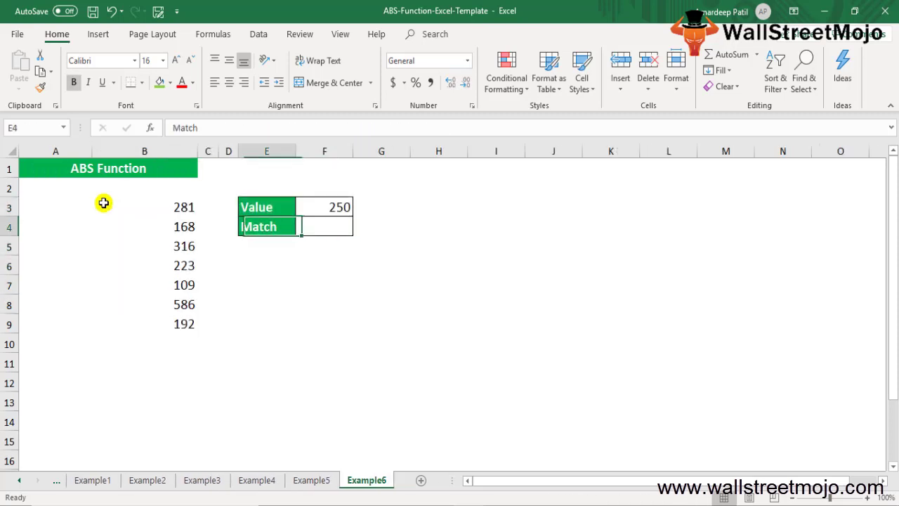
{"action": "key", "text": "Right"}
{"action": "key", "text": "Up"}
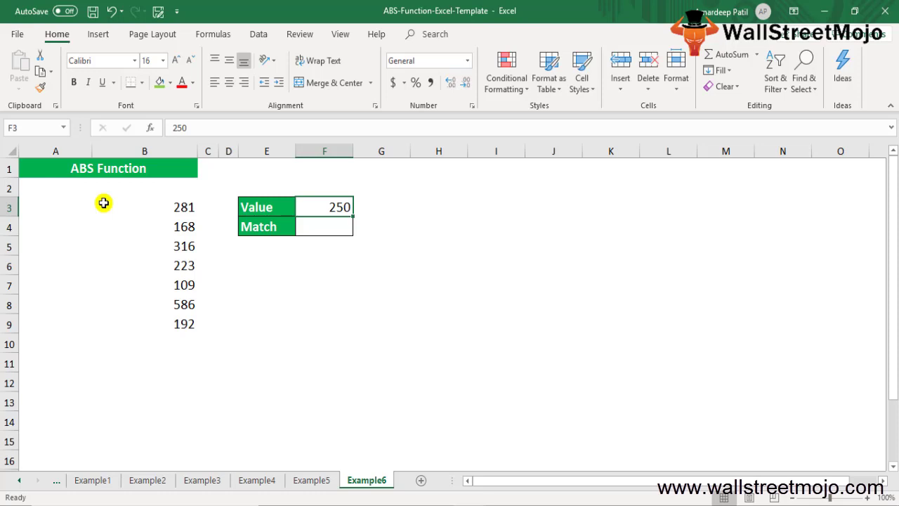
{"action": "key", "text": "Left"}
{"action": "key", "text": "Left"}
{"action": "key", "text": "Left"}
{"action": "key", "text": "Left"}
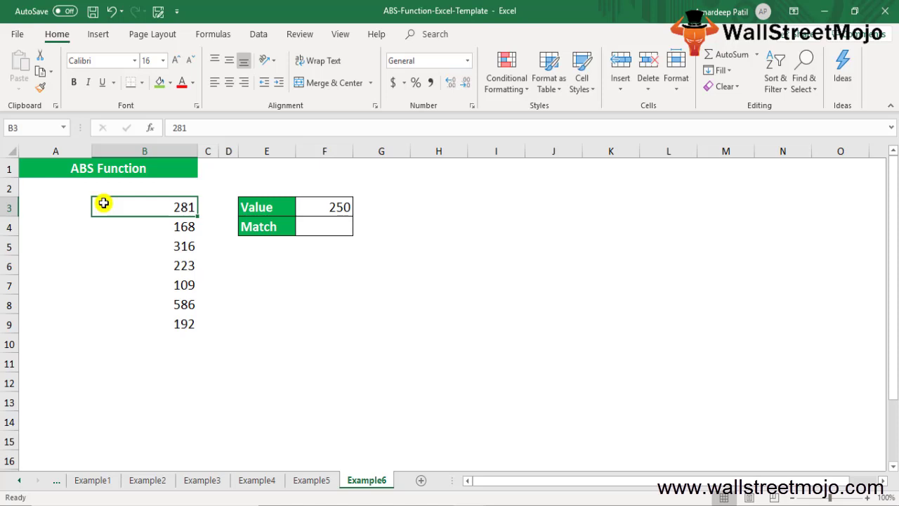
{"action": "key", "text": "Down"}
{"action": "key", "text": "Down"}
{"action": "key", "text": "Right"}
{"action": "key", "text": "Right"}
{"action": "key", "text": "Up"}
{"action": "key", "text": "Up"}
{"action": "key", "text": "Right"}
{"action": "key", "text": "Right"}
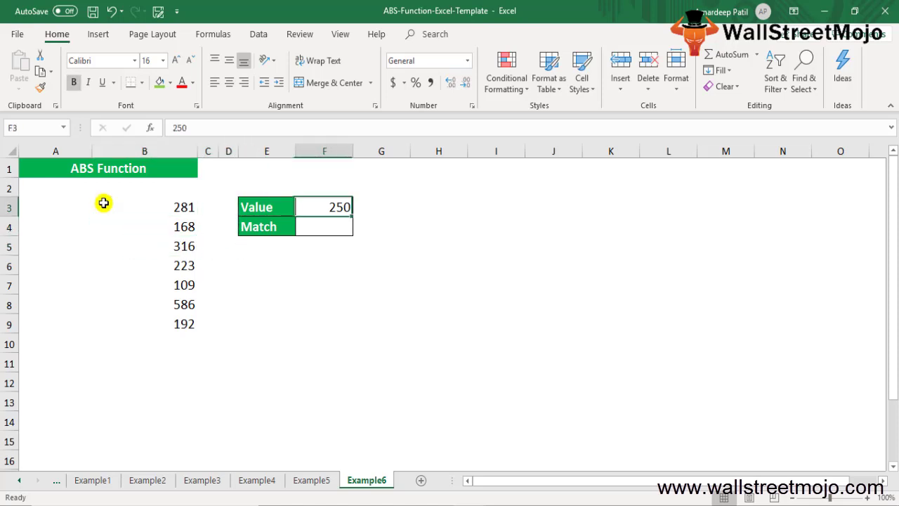
Start an INDEX formula in the Match cell F4 with B3:B9 as its array.
{"action": "key", "text": "Down"}
{"action": "type", "text": "=inde"}
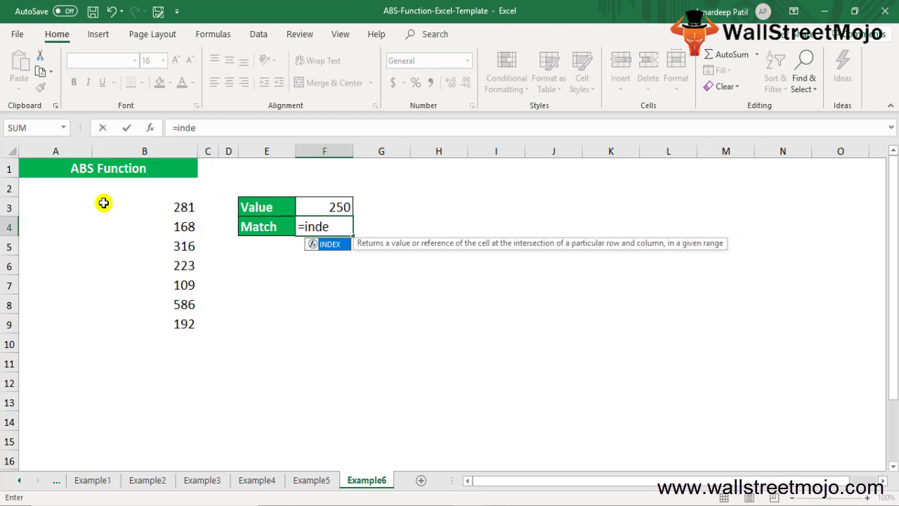
{"action": "key", "text": "Tab"}
{"action": "key", "text": "Left"}
{"action": "key", "text": "Left"}
{"action": "key", "text": "Left"}
{"action": "key", "text": "Up"}
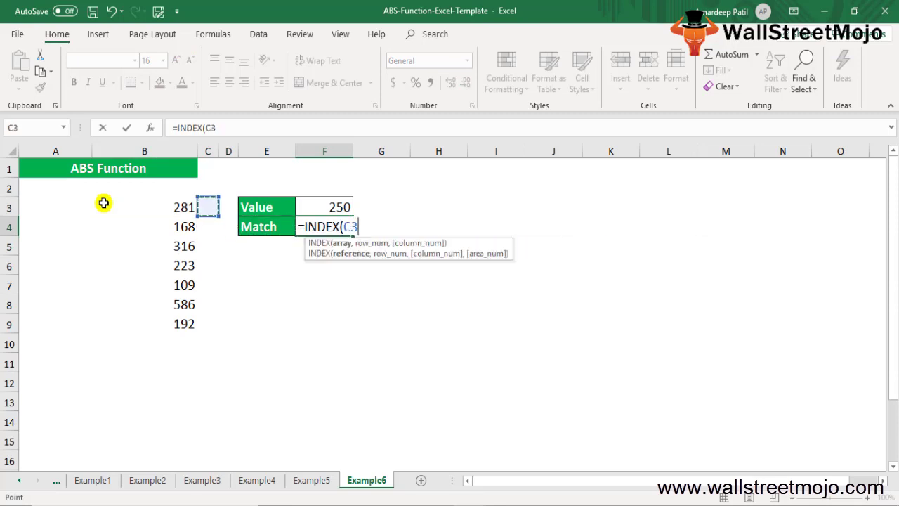
{"action": "key", "text": "Left"}
{"action": "key", "text": "shift+Down"}
{"action": "key", "text": "shift+Down"}
{"action": "key", "text": "shift+Down"}
{"action": "key", "text": "shift+Down"}
{"action": "key", "text": "shift+Down"}
{"action": "key", "text": "shift+Down"}
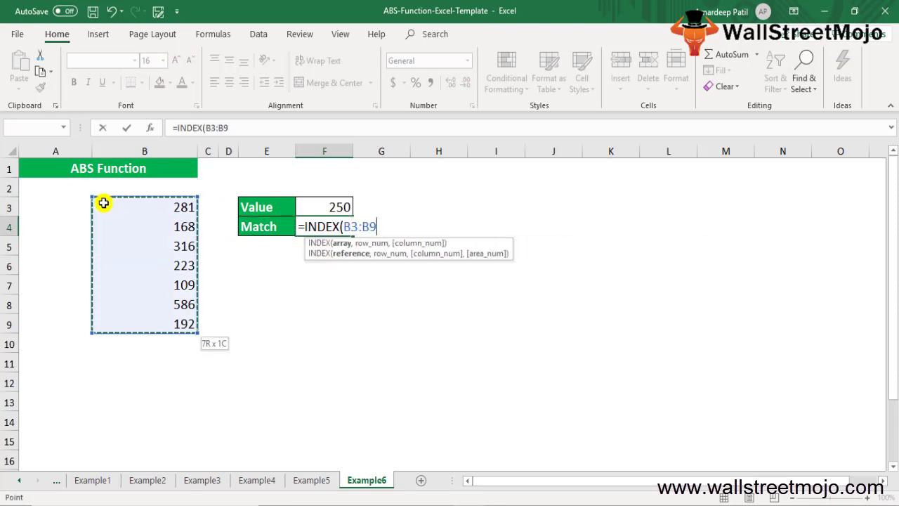
{"action": "type", "text": ","}
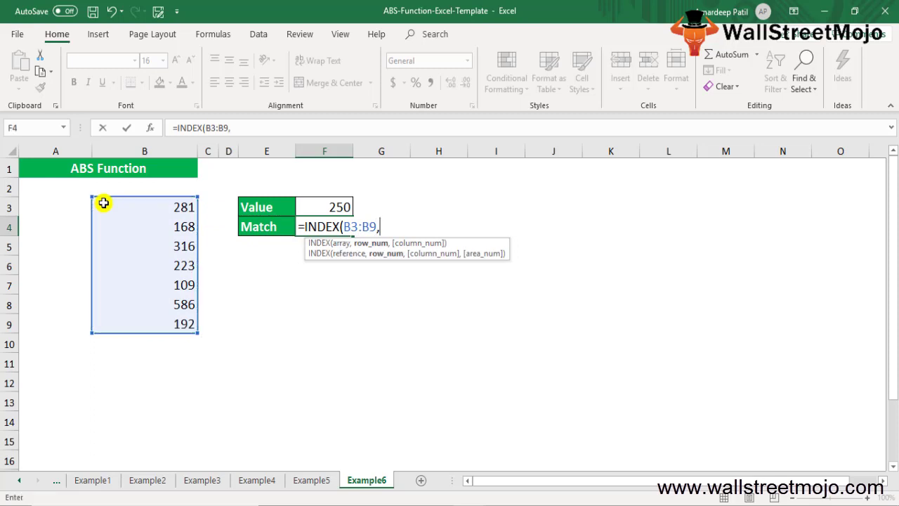
Nest MATCH as the row number, with MIN and ABS opened inside its lookup value.
{"action": "type", "text": "match"}
{"action": "key", "text": "Tab"}
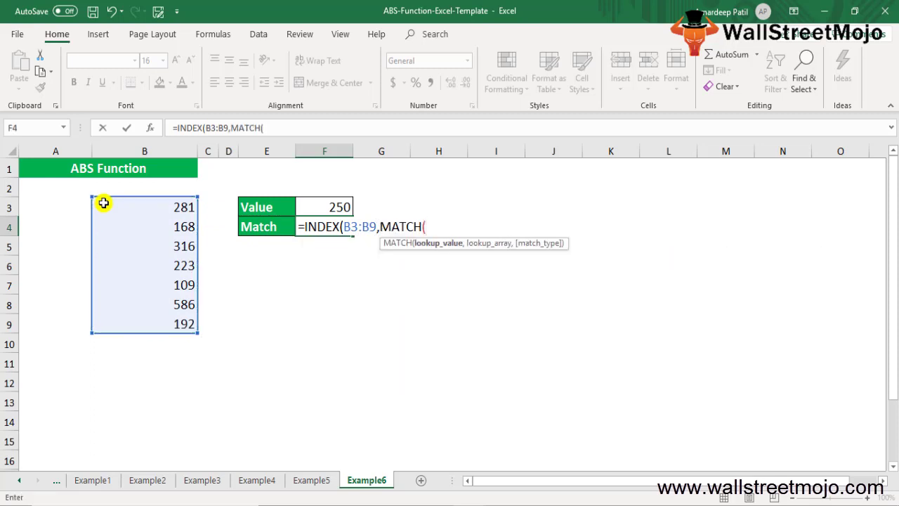
{"action": "type", "text": "min"}
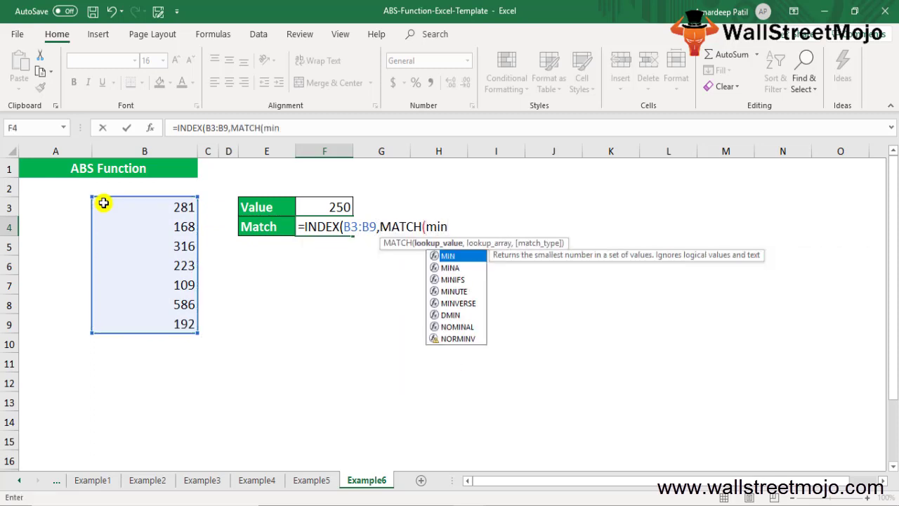
{"action": "key", "text": "Tab"}
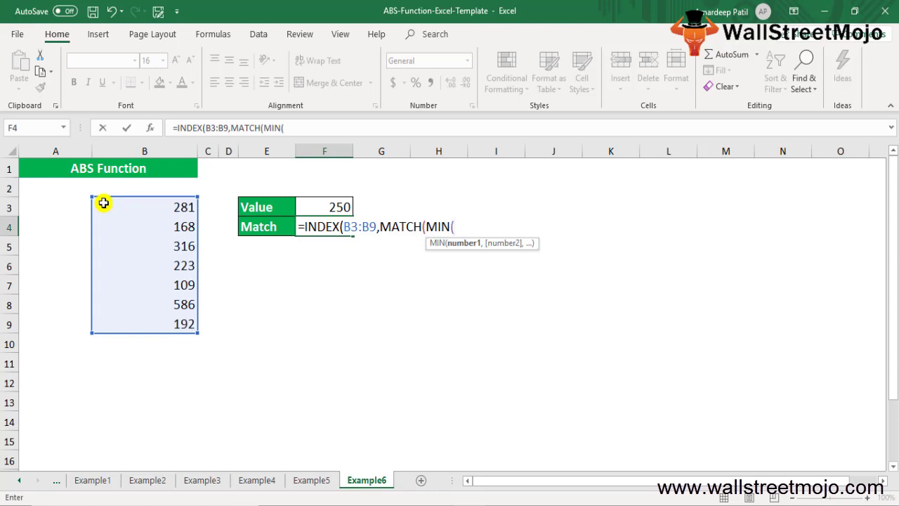
{"action": "type", "text": "ab"}
{"action": "key", "text": "Tab"}
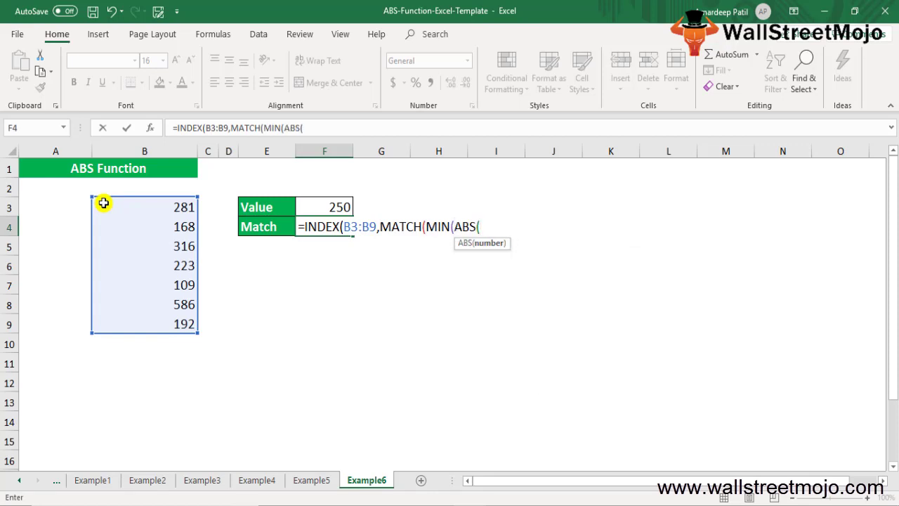
Fill the ABS argument with F3-B3:B9, the Value cell minus the number list, and close it.
{"action": "key", "text": "Left"}
{"action": "key", "text": "Left"}
{"action": "key", "text": "Left"}
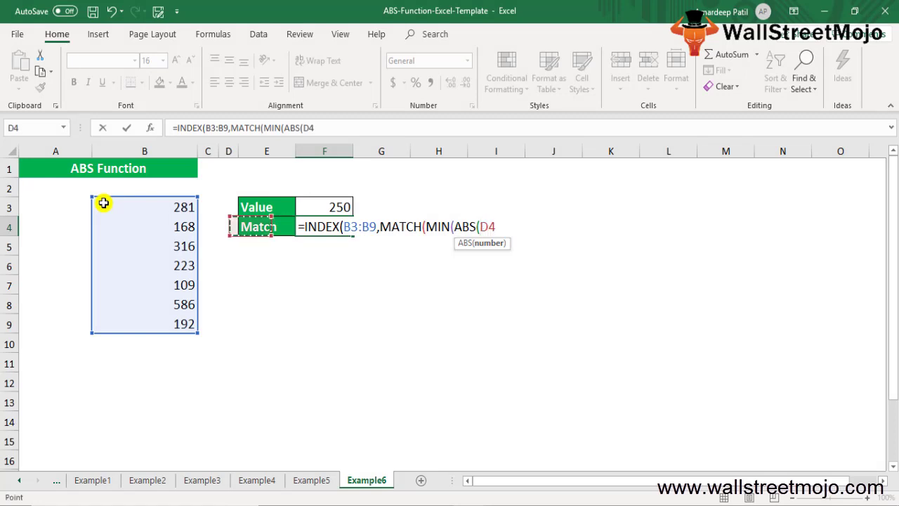
{"action": "key", "text": "Up"}
{"action": "key", "text": "Right"}
{"action": "key", "text": "Right"}
{"action": "key", "text": "Right"}
{"action": "type", "text": "-"}
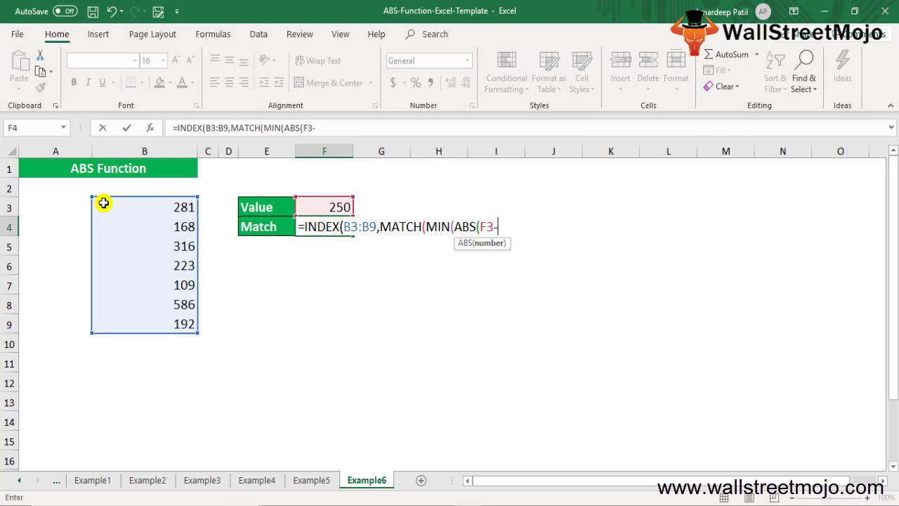
{"action": "left_click", "coordinate": [103, 203]}
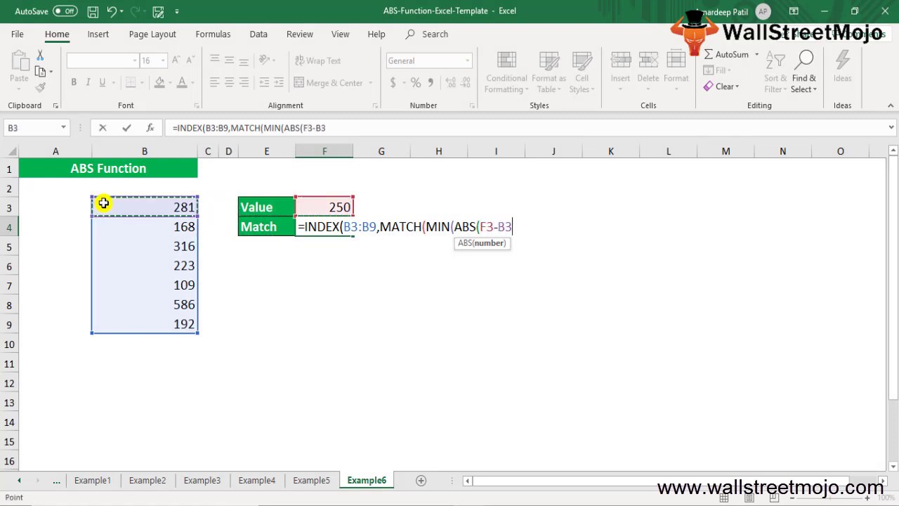
{"action": "key", "text": "shift+Down"}
{"action": "key", "text": "shift+Down"}
{"action": "key", "text": "shift+Down"}
{"action": "key", "text": "shift+Down"}
{"action": "key", "text": "shift+Down"}
{"action": "key", "text": "shift+Down"}
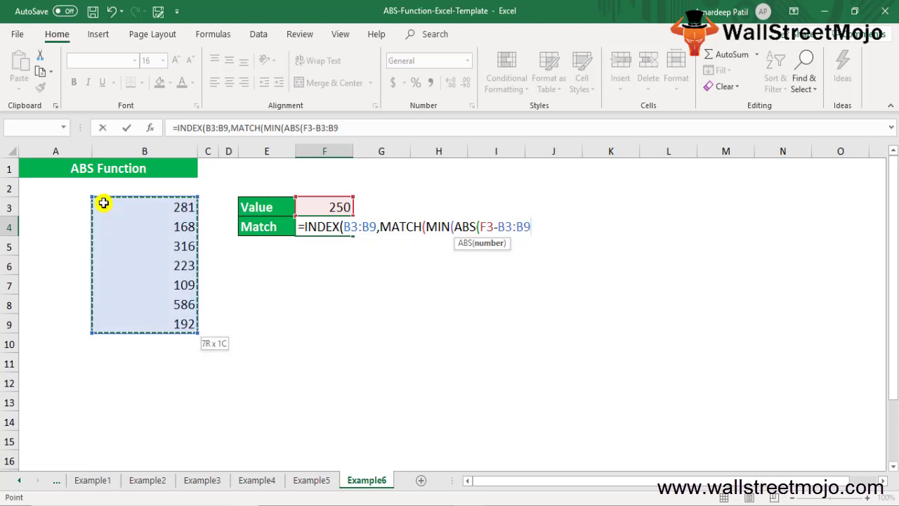
{"action": "type", "text": ")"}
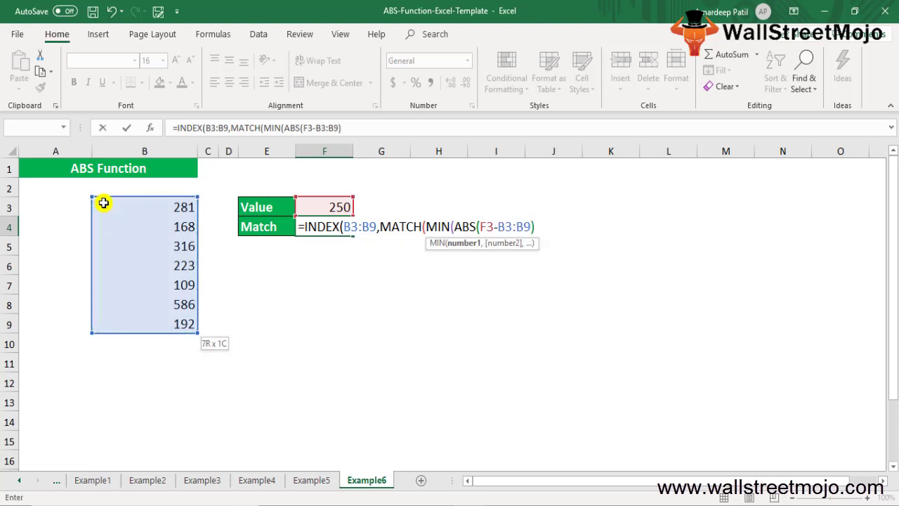
Close MIN and give MATCH the lookup array ABS(F3-B3:B9).
{"action": "type", "text": "),abs"}
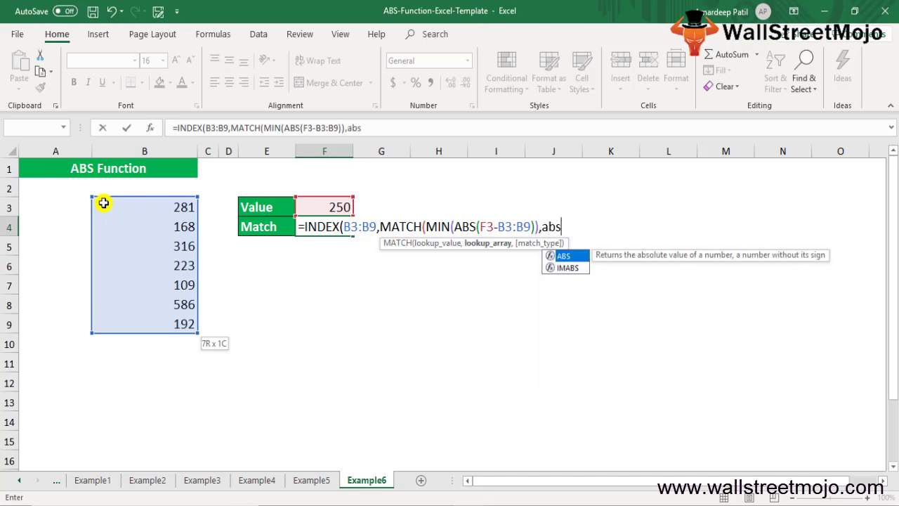
{"action": "key", "text": "Tab"}
{"action": "key", "text": "Left"}
{"action": "key", "text": "Up"}
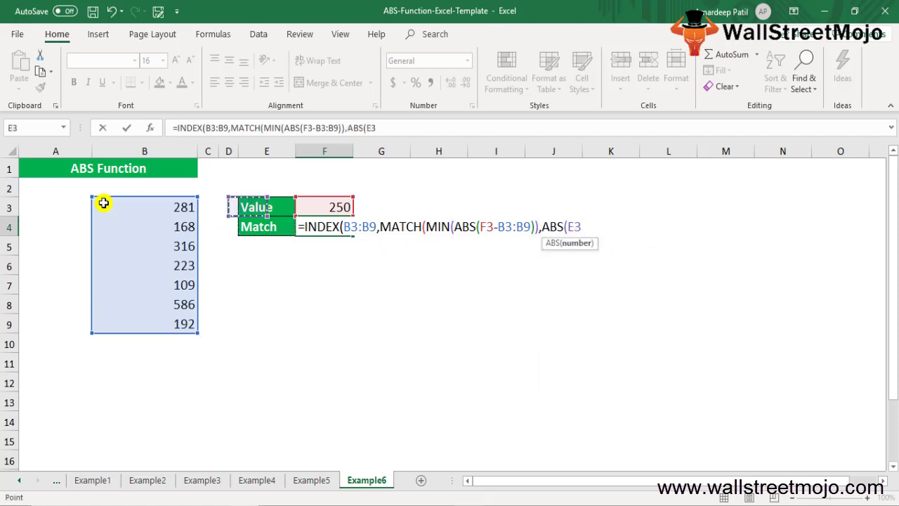
{"action": "key", "text": "Right"}
{"action": "type", "text": "-"}
{"action": "key", "text": "Left"}
{"action": "key", "text": "Left"}
{"action": "key", "text": "Left"}
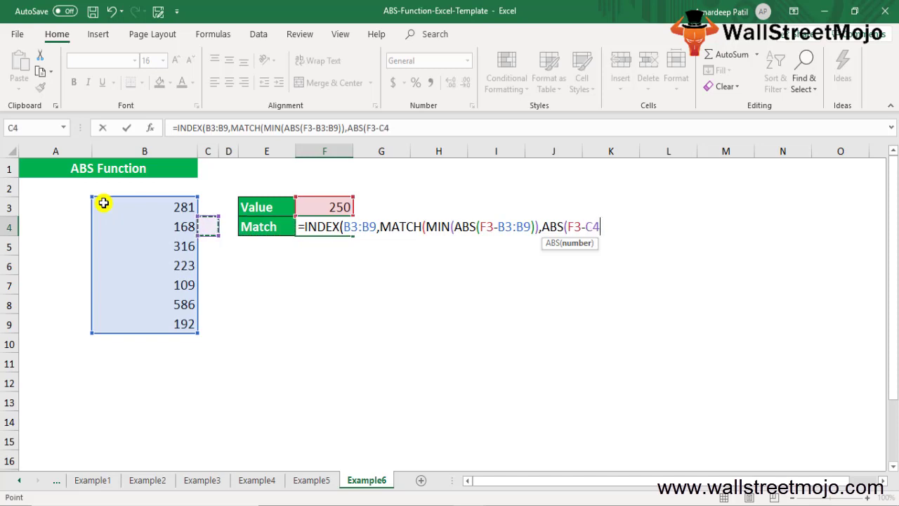
{"action": "key", "text": "Up"}
{"action": "key", "text": "Left"}
{"action": "key", "text": "shift+Down"}
{"action": "key", "text": "shift+Down"}
{"action": "key", "text": "shift+Down"}
{"action": "key", "text": "shift+Down"}
{"action": "key", "text": "shift+Down"}
{"action": "key", "text": "shift+Down"}
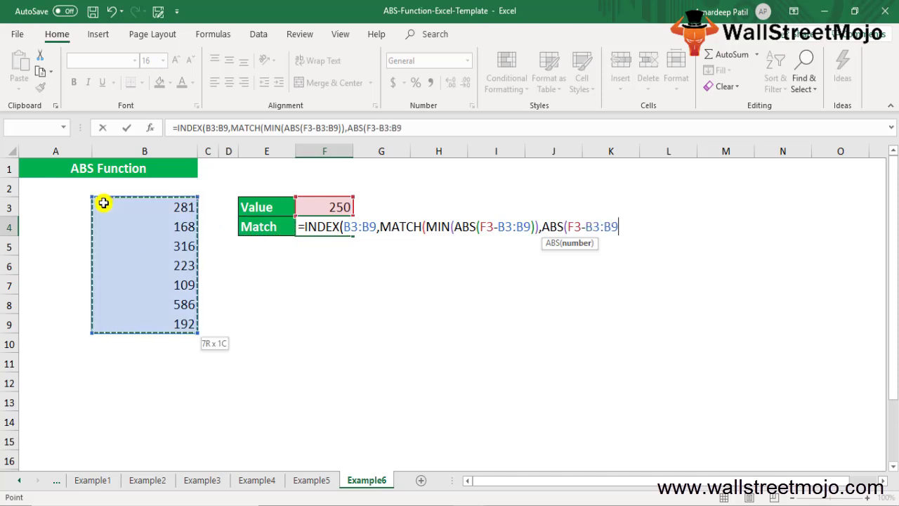
{"action": "type", "text": ")"}
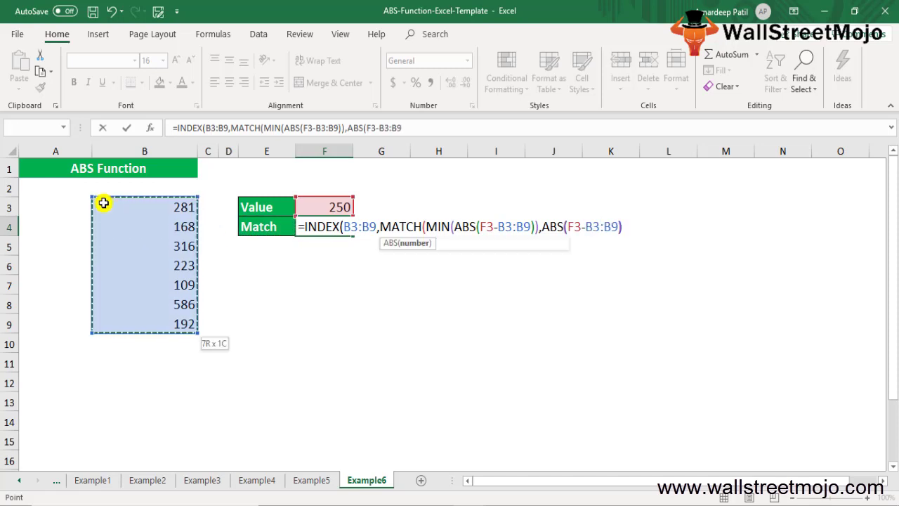
Set the match type to 0 for an exact match and enter the completed formula in F4.
{"action": "type", "text": ","}
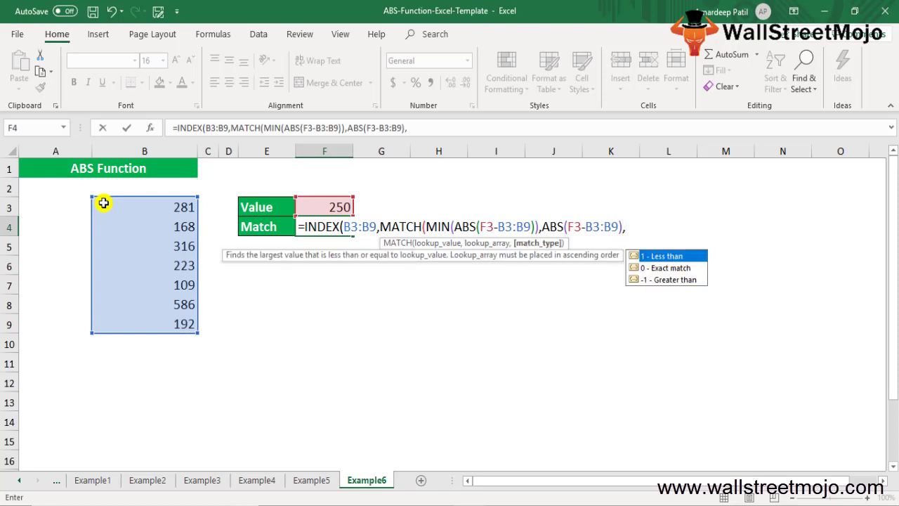
{"action": "type", "text": "0"}
{"action": "type", "text": "))"}
{"action": "key", "text": "ctrl+Return"}
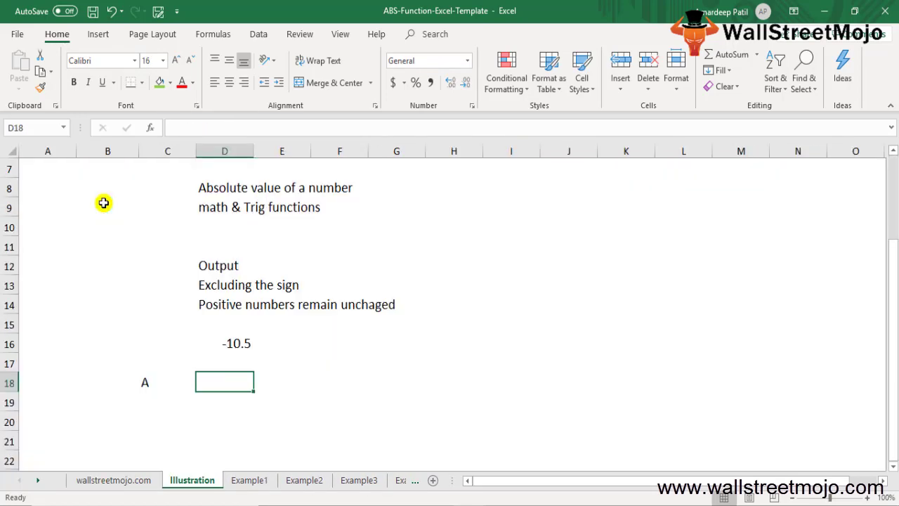
Enter the heading "Things should be remembered" in cell D46 of the Illustration sheet.
{"action": "key", "text": "Page_Down"}
{"action": "key", "text": "Page_Down"}
{"action": "key", "text": "Up"}
{"action": "key", "text": "Up"}
{"action": "key", "text": "Up"}
{"action": "key", "text": "Up"}
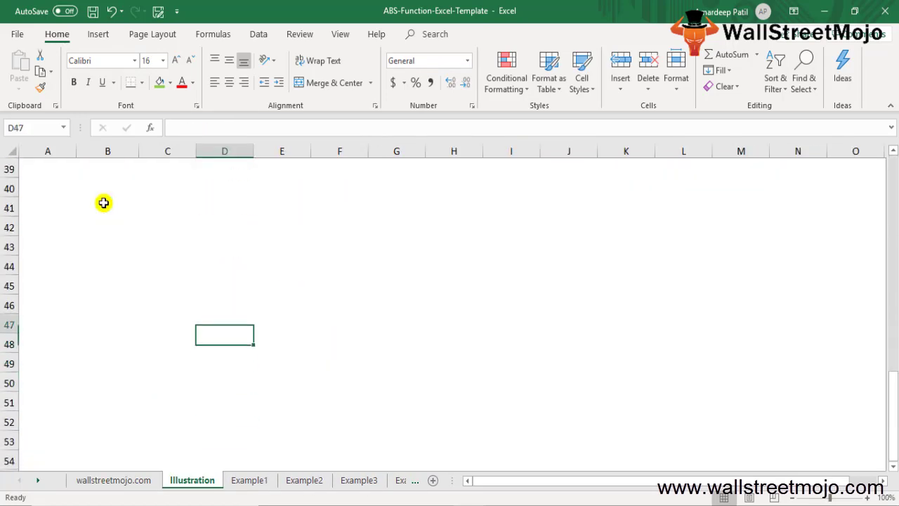
{"action": "type", "text": "Things s"}
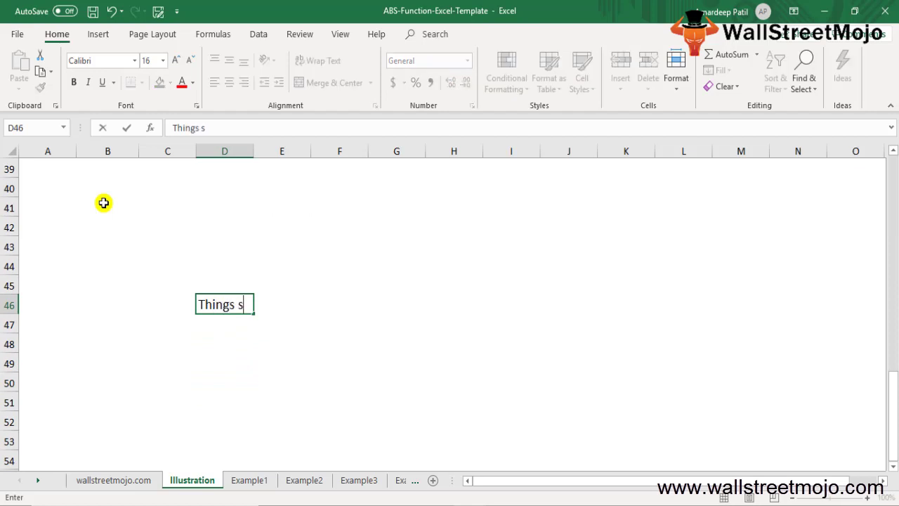
{"action": "type", "text": "hould be remembere"}
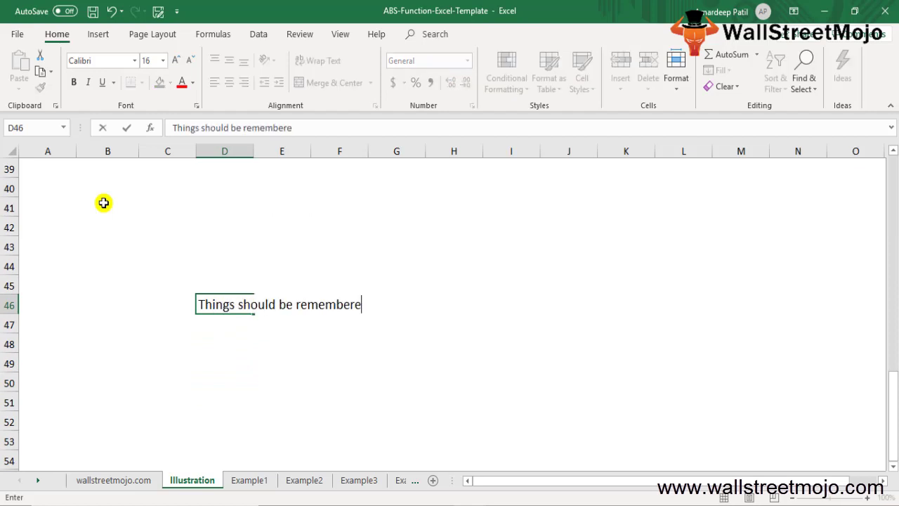
{"action": "type", "text": "d"}
{"action": "key", "text": "Return"}
Enter the first note, "1. ABS absloute value in excel ( modulus)", in D48.
{"action": "key", "text": "Return"}
{"action": "type", "text": "1."}
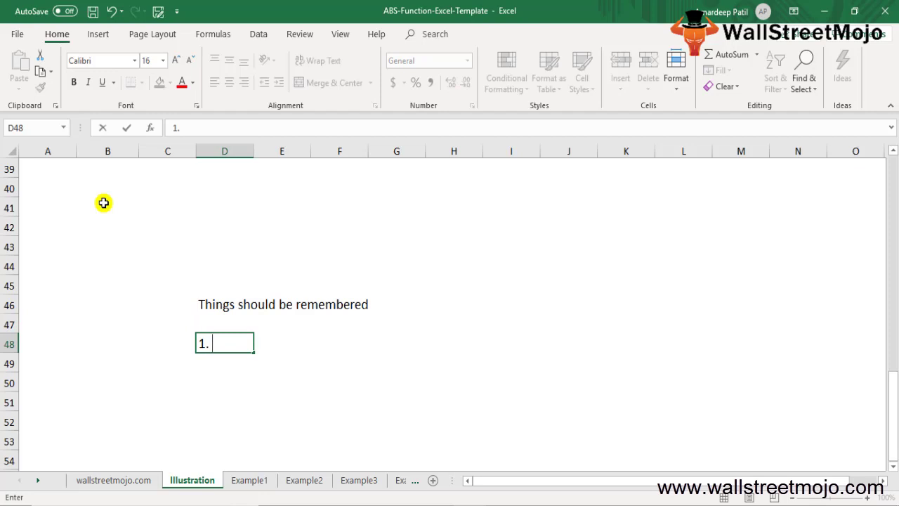
{"action": "type", "text": " ABS absloute"}
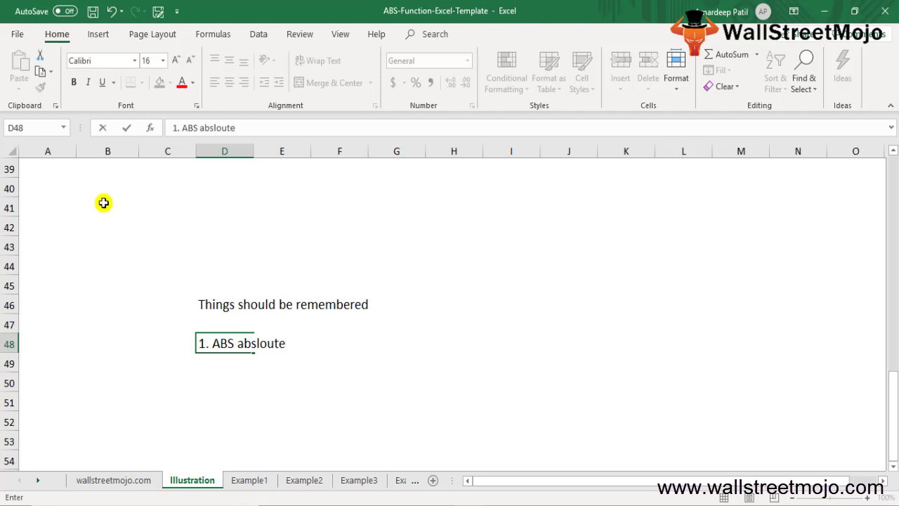
{"action": "type", "text": " value in excv"}
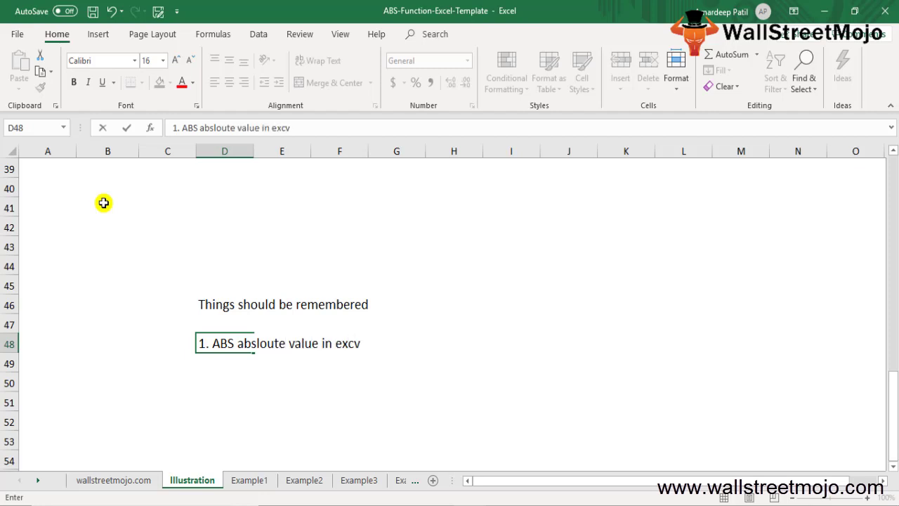
{"action": "key", "text": "BackSpace"}
{"action": "type", "text": "cel"}
{"action": "key", "text": "BackSpace"}
{"action": "key", "text": "BackSpace"}
{"action": "key", "text": "BackSpace"}
{"action": "type", "text": "el ( modul"}
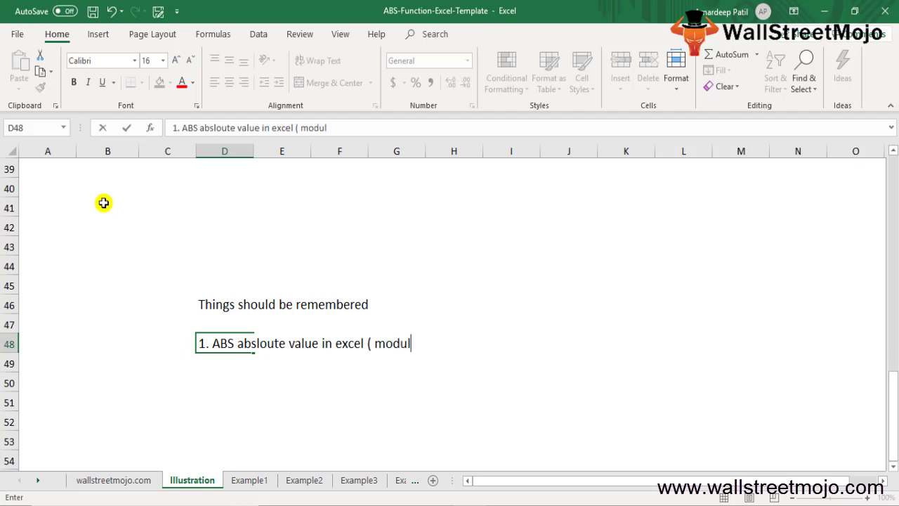
{"action": "type", "text": "us)"}
{"action": "key", "text": "Return"}
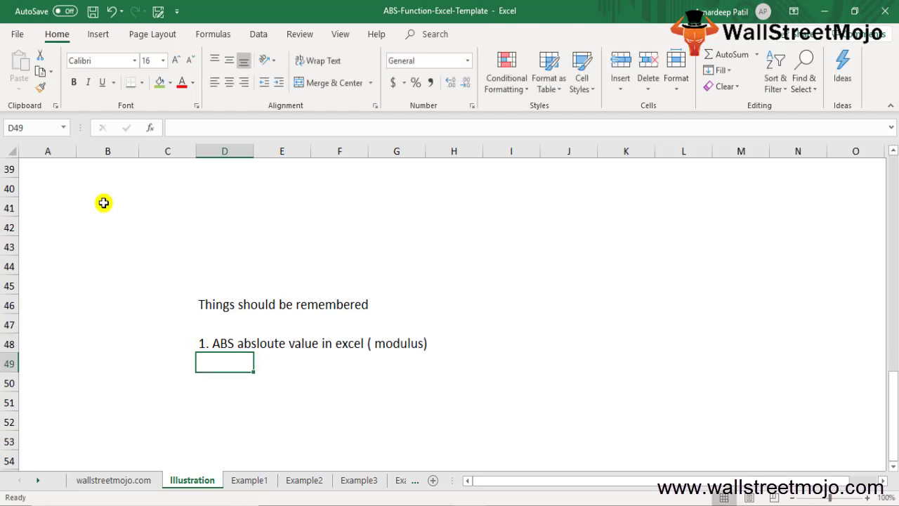
Enter the second note, "2.Converts negative numbers to postive numbers", in D49.
{"action": "type", "text": "2."}
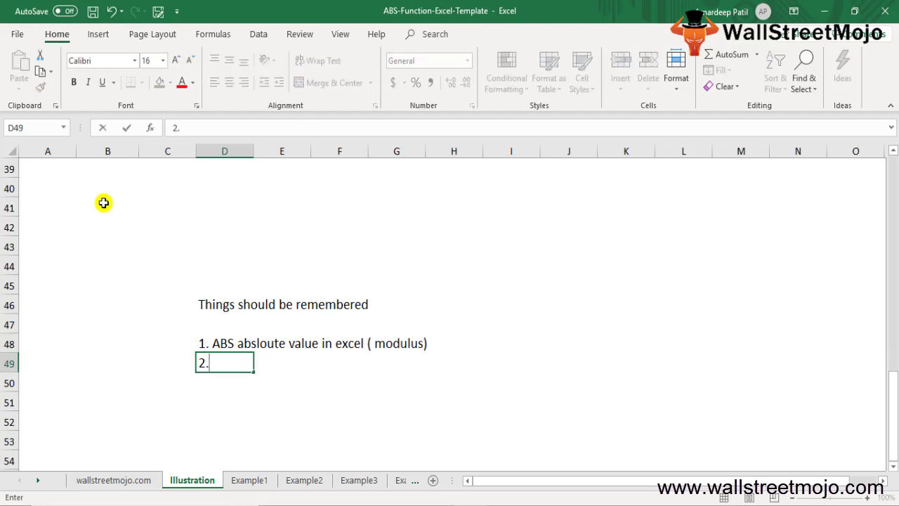
{"action": "type", "text": "Conver"}
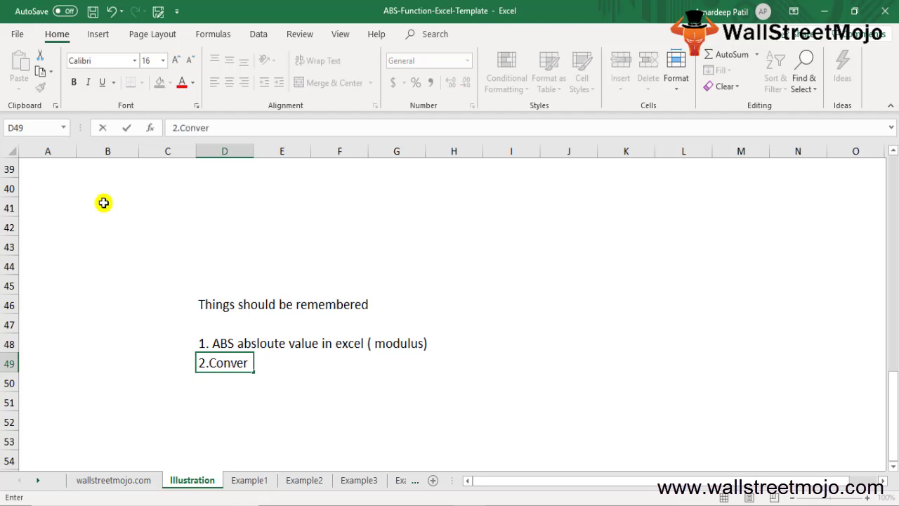
{"action": "type", "text": "ts negative"}
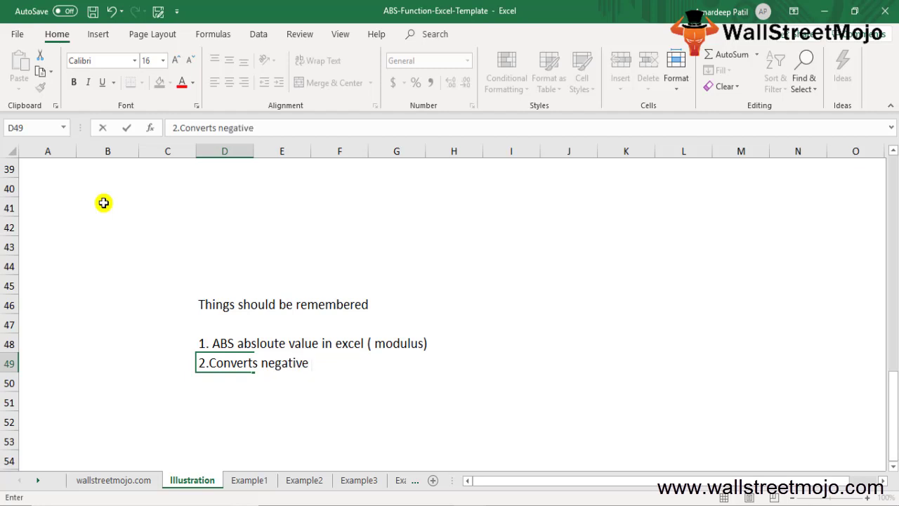
{"action": "type", "text": " numbers to "}
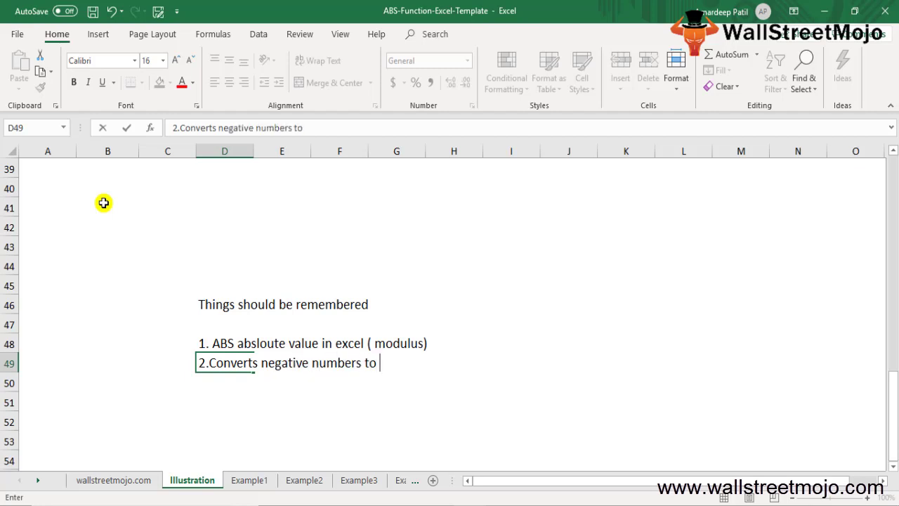
{"action": "type", "text": "postive n"}
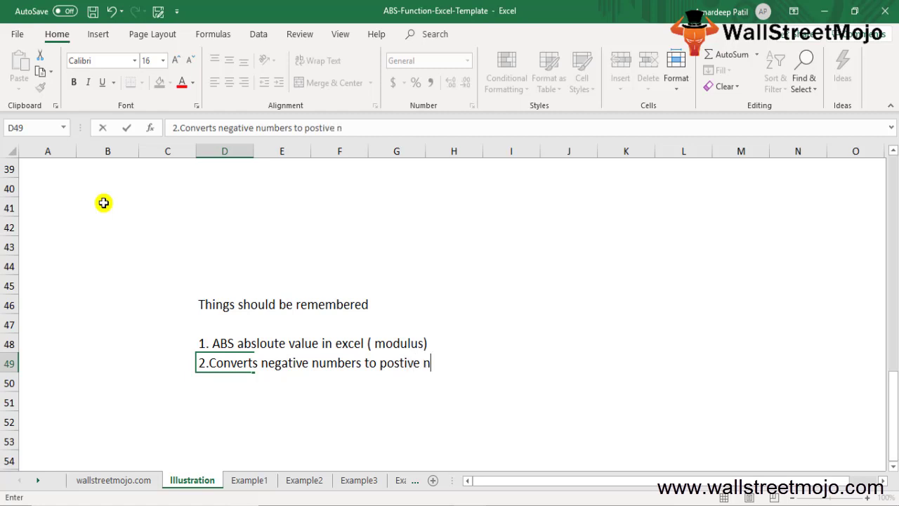
{"action": "type", "text": "umbers"}
{"action": "key", "text": "Return"}
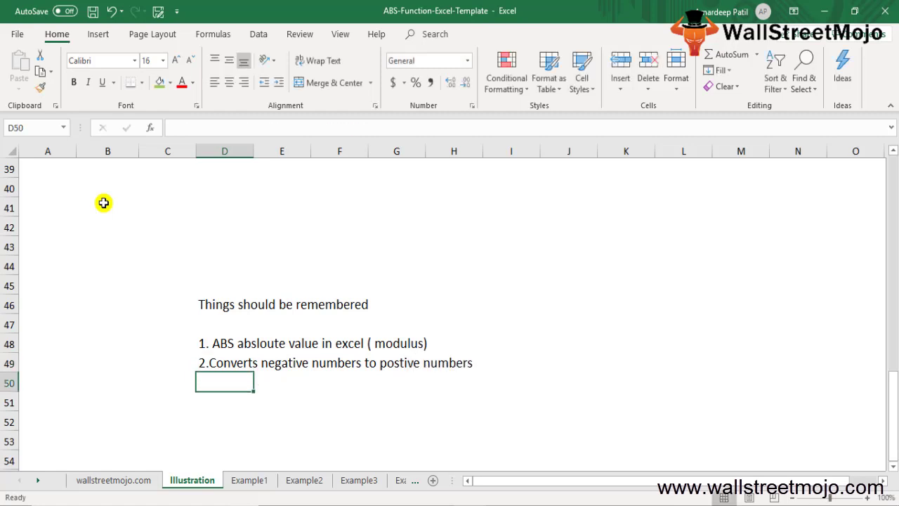
Enter the third note, "3. Postive numbers are unaffected", in D50.
{"action": "type", "text": "3. "}
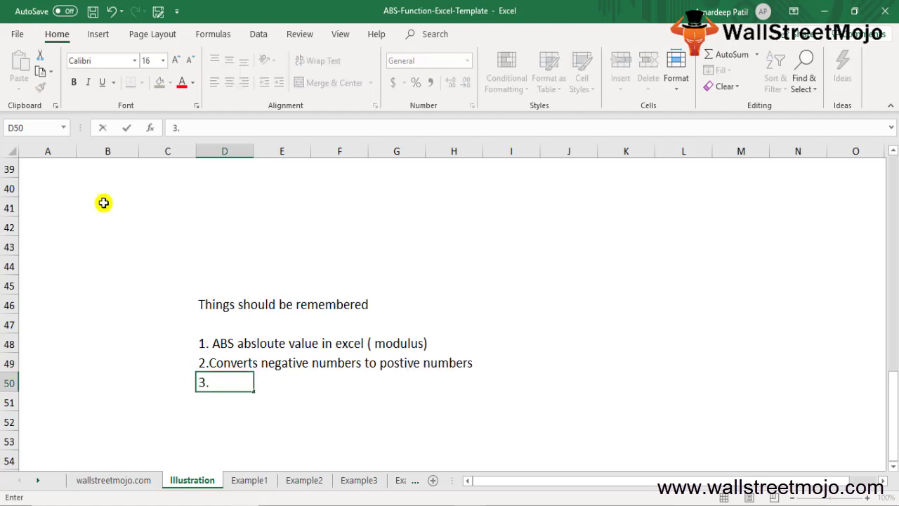
{"action": "type", "text": "Postive numbers "}
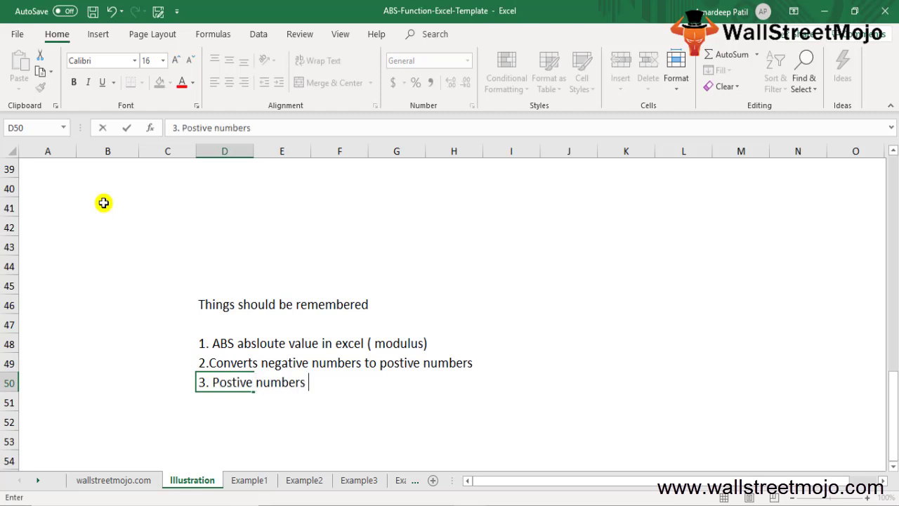
{"action": "type", "text": "are unadde"}
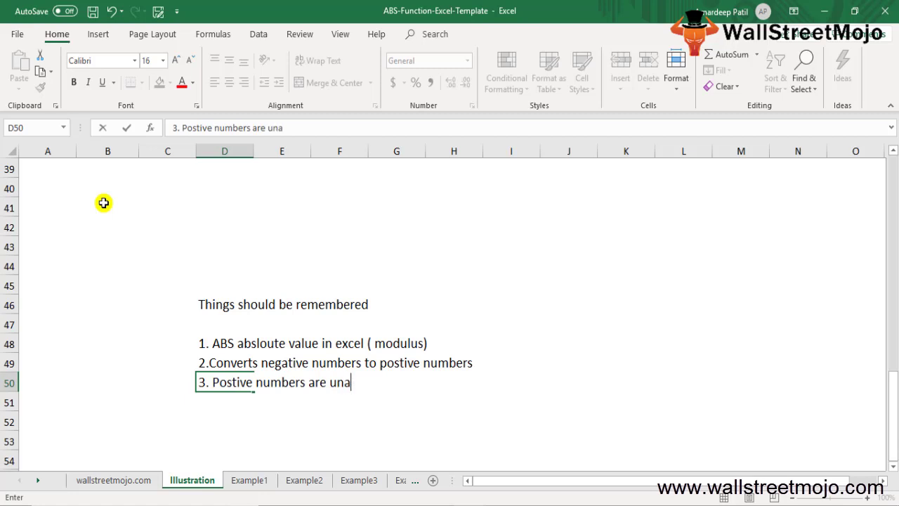
{"action": "key", "text": "BackSpace"}
{"action": "key", "text": "BackSpace"}
{"action": "key", "text": "BackSpace"}
{"action": "key", "text": "BackSpace"}
{"action": "type", "text": "f"}
{"action": "key", "text": "BackSpace"}
{"action": "type", "text": "affected"}
{"action": "key", "text": "Return"}
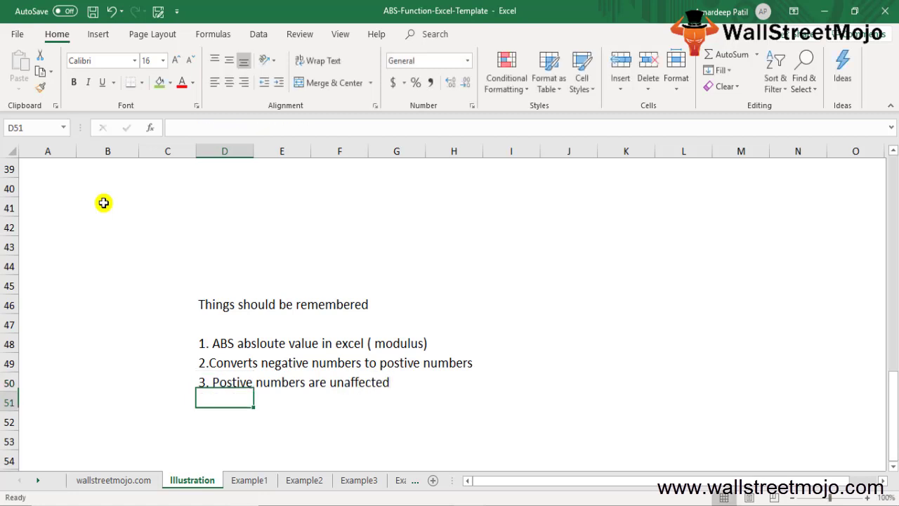
Enter the fourth note, "4. Value error occurs if the supplied argument is non numeric.", in D51 and save the workbook.
{"action": "type", "text": "4."}
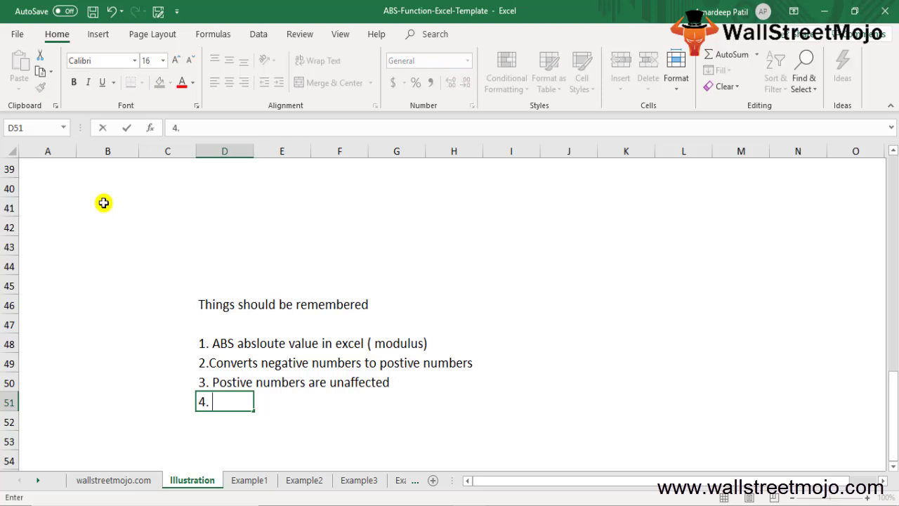
{"action": "type", "text": "Valuye"}
{"action": "key", "text": "BackSpace"}
{"action": "key", "text": "BackSpace"}
{"action": "type", "text": "e "}
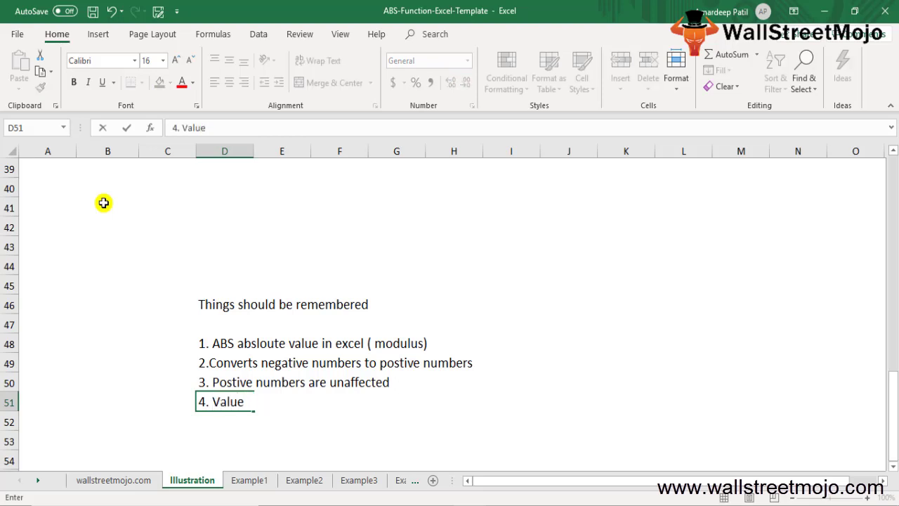
{"action": "type", "text": "error occurs i"}
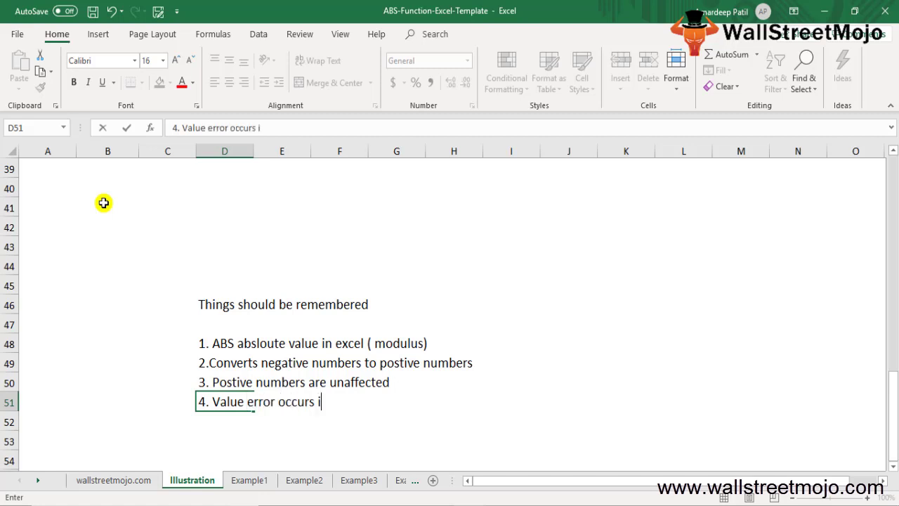
{"action": "type", "text": "f the supplie"}
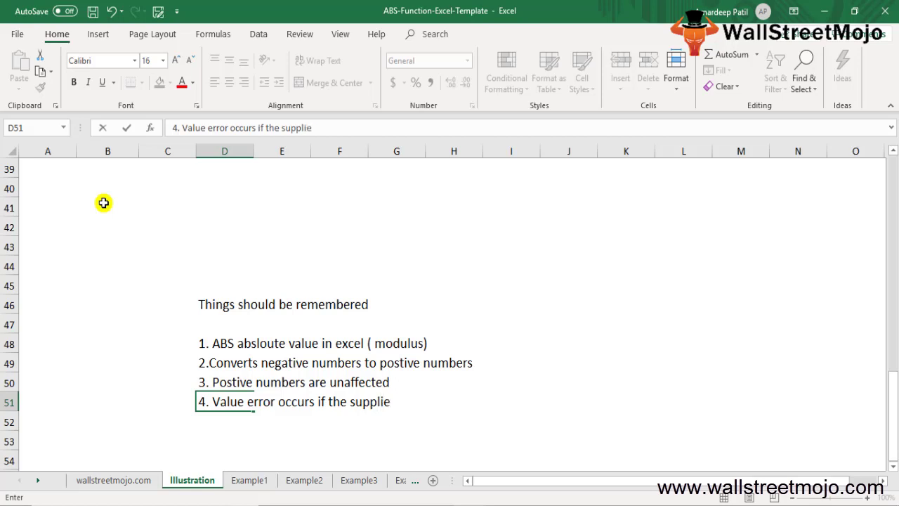
{"action": "type", "text": "d argument"}
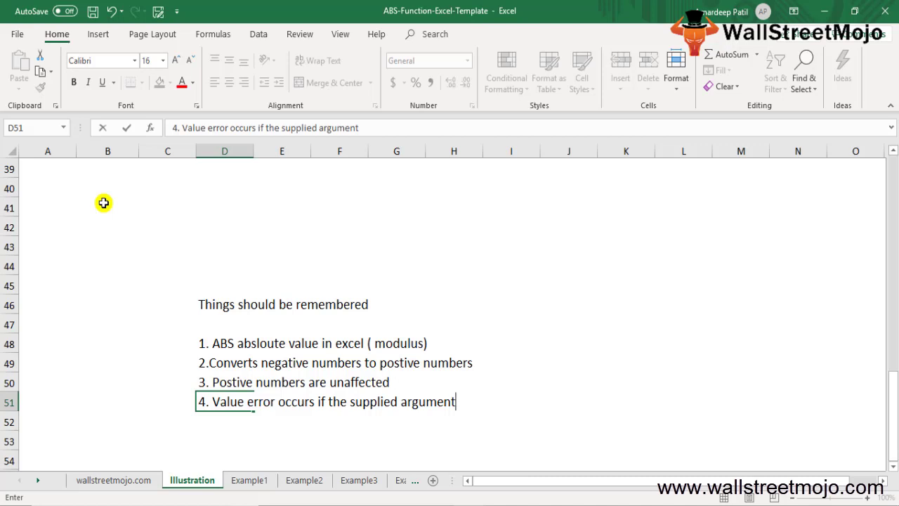
{"action": "type", "text": "is"}
{"action": "key", "text": "BackSpace"}
{"action": "key", "text": "BackSpace"}
{"action": "key", "text": "BackSpace"}
{"action": "type", "text": "ios"}
{"action": "key", "text": "BackSpace"}
{"action": "key", "text": "BackSpace"}
{"action": "type", "text": "s non nu,m"}
{"action": "key", "text": "BackSpace"}
{"action": "type", "text": "nu,m"}
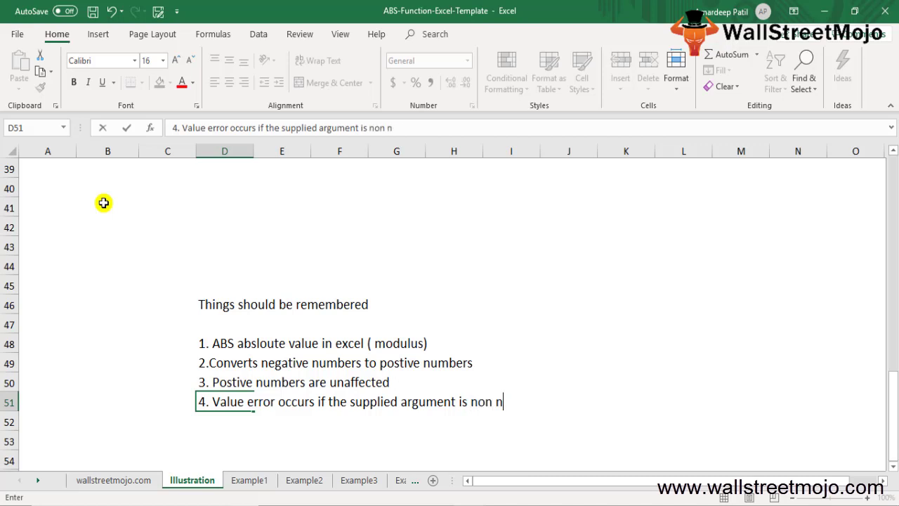
{"action": "key", "text": "BackSpace"}
{"action": "key", "text": "BackSpace"}
{"action": "type", "text": "meric."}
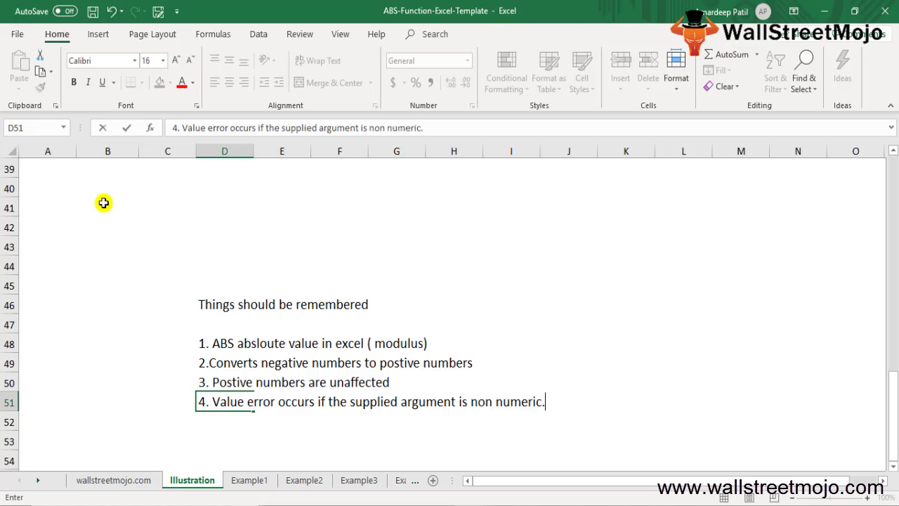
{"action": "key", "text": "Return"}
{"action": "key", "text": "Up"}
{"action": "key", "text": "ctrl+s"}
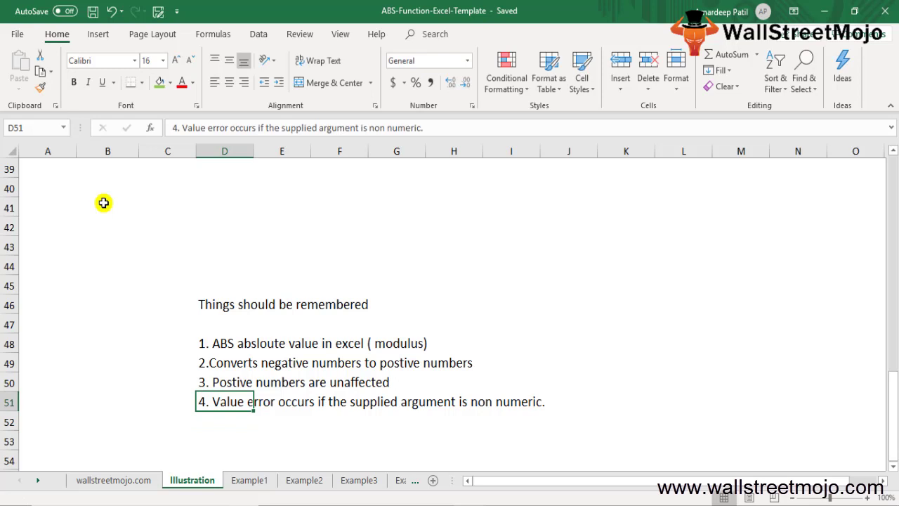